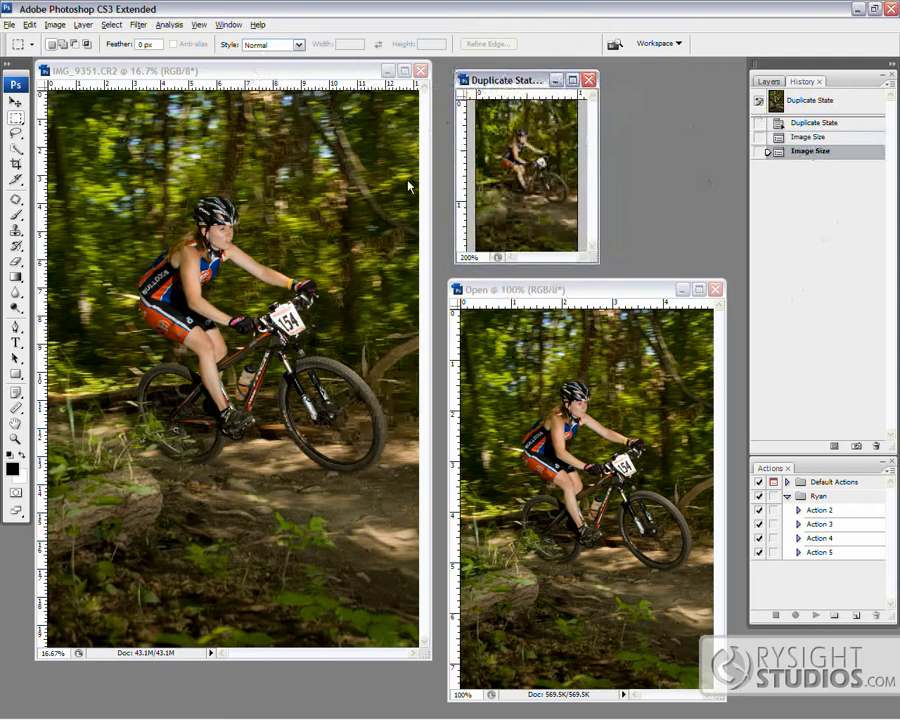
drag(525, 78, 535, 80)
mouse_move(285, 72)
mouse_down()
mouse_move(297, 75)
mouse_move(282, 77)
mouse_up()
drag(594, 292, 588, 286)
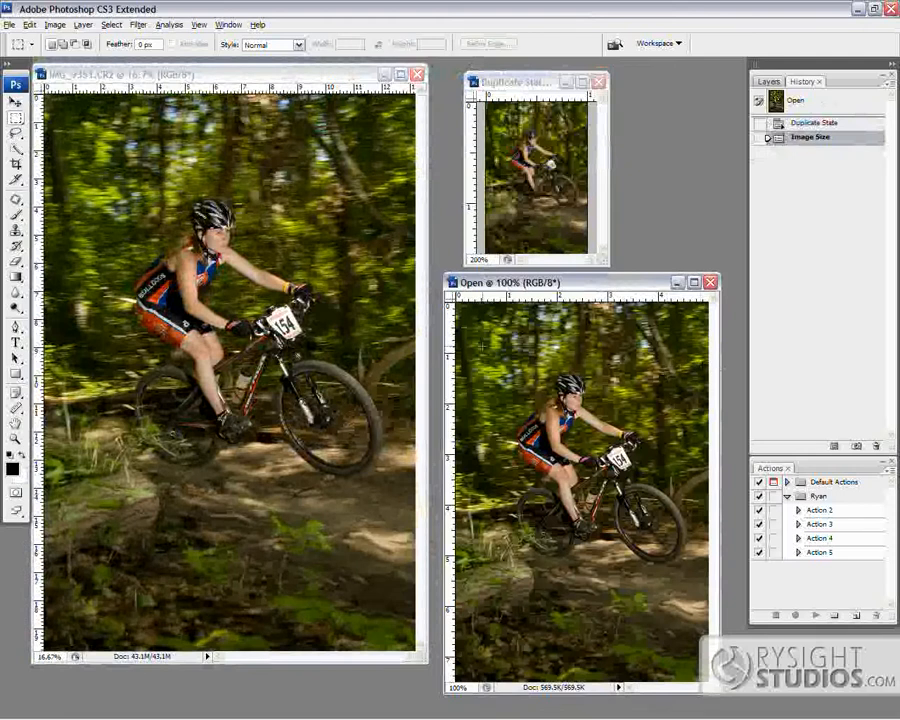
drag(546, 83, 553, 79)
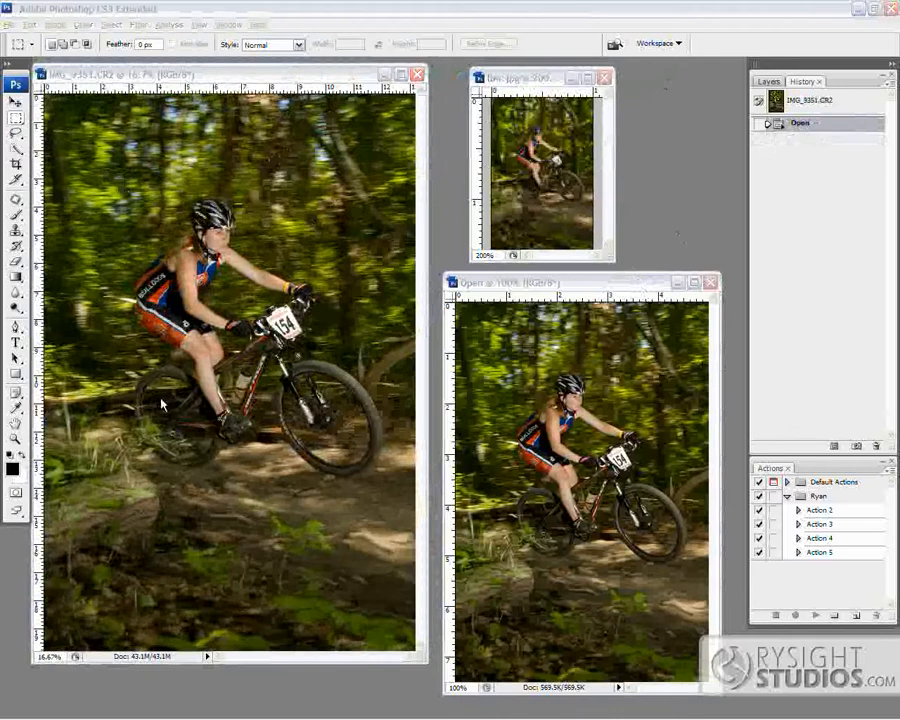
drag(236, 68, 256, 76)
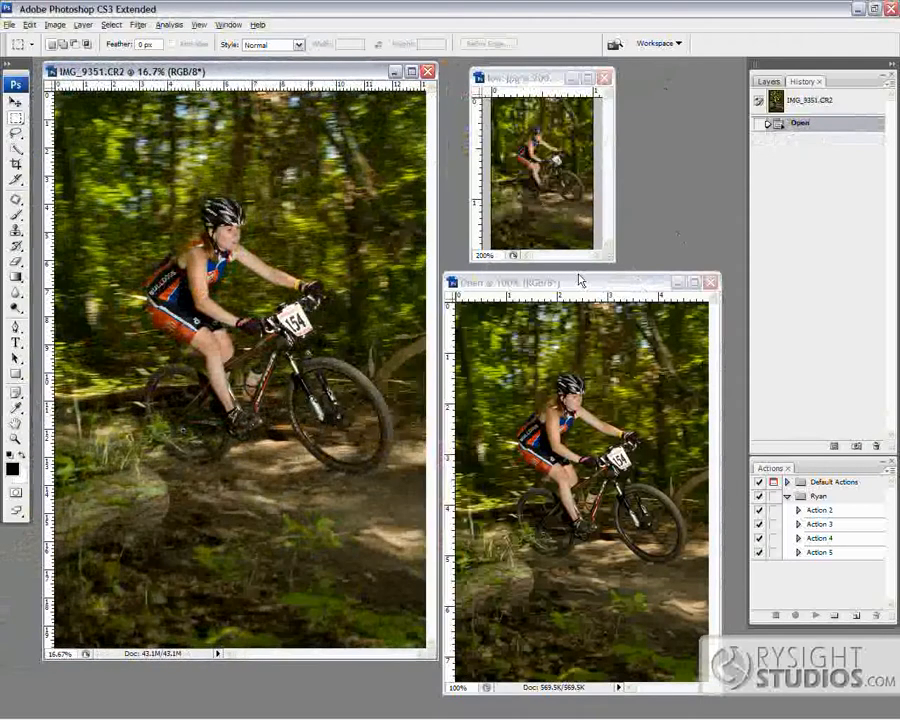
drag(585, 289, 581, 288)
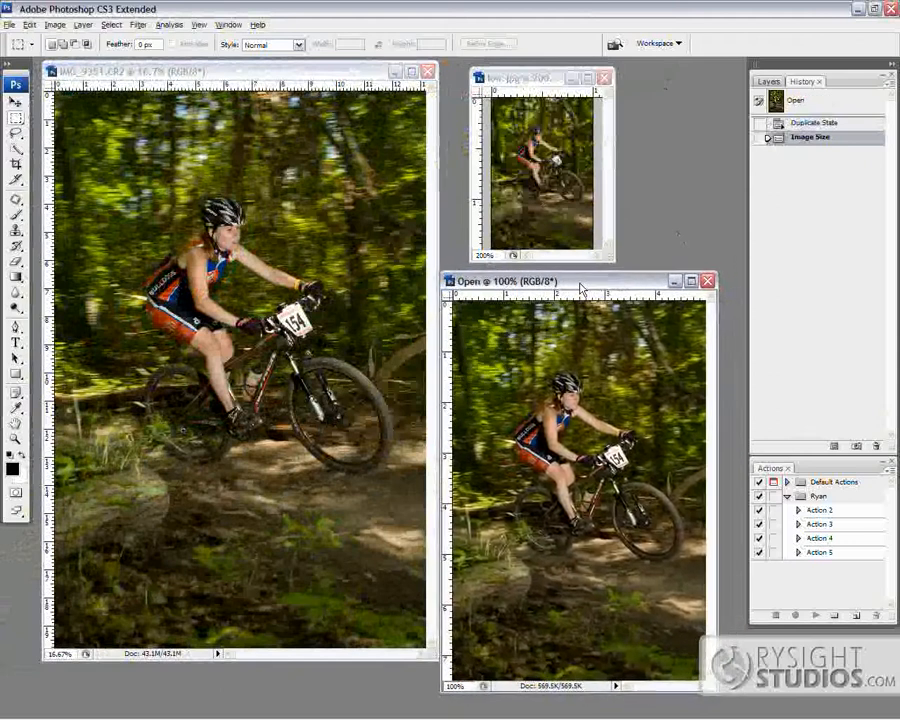
drag(535, 79, 549, 77)
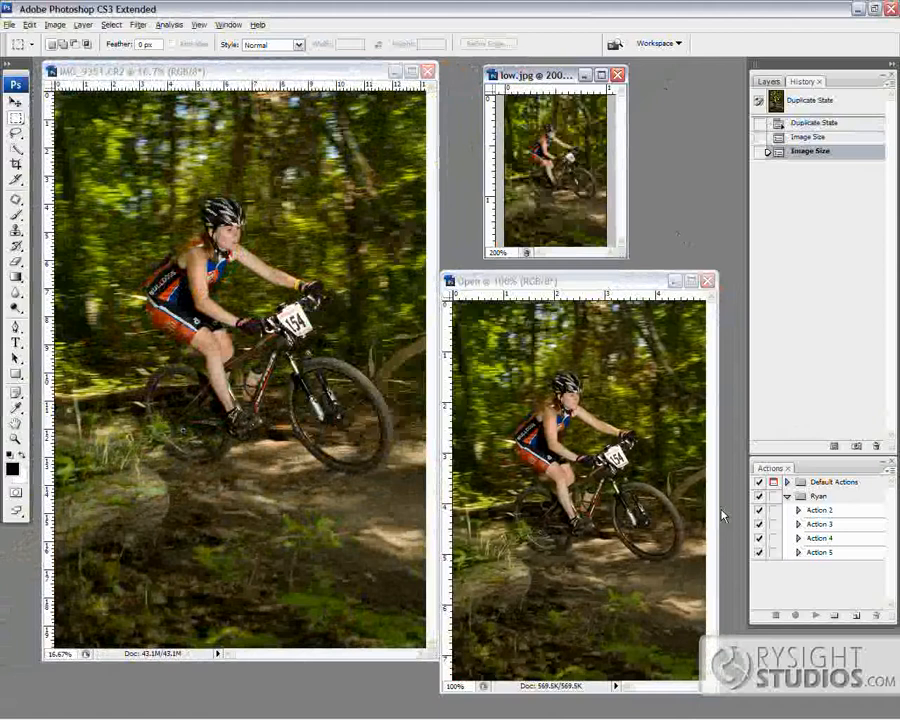
mouse_move(549, 76)
mouse_down()
mouse_move(566, 80)
mouse_move(548, 82)
mouse_up()
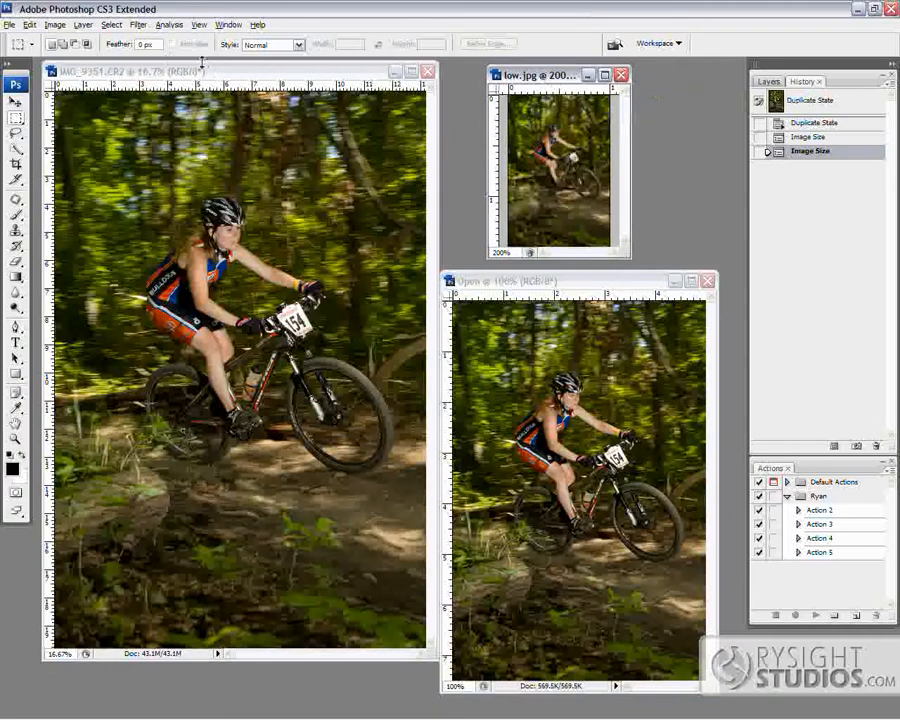
Magnify the rider's helmet and face in IMG_9351.CR2 to about 116% to examine the detail
drag(206, 72, 214, 70)
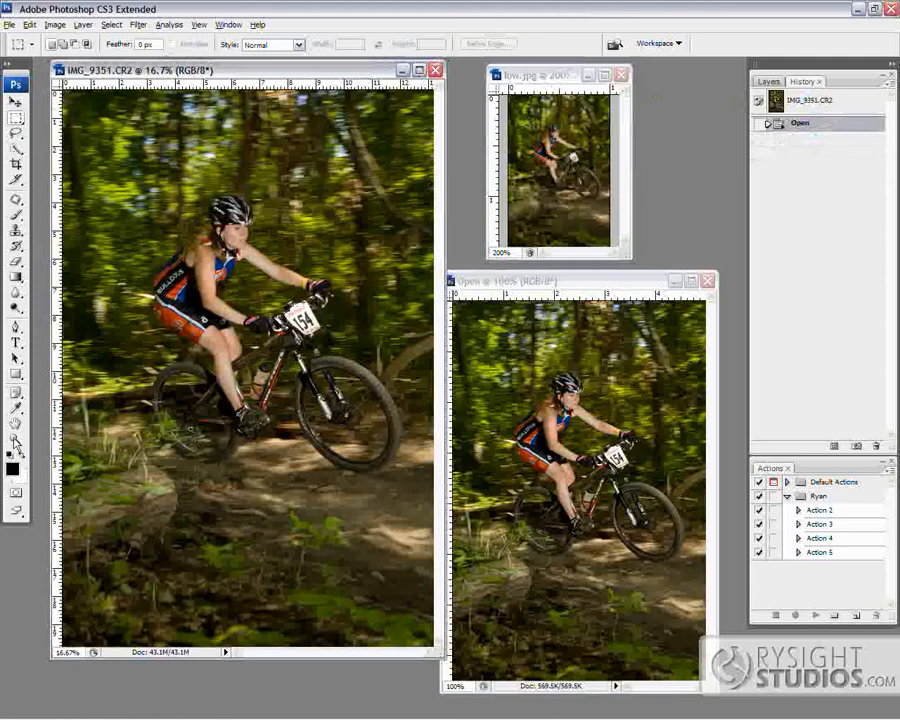
key(z)
drag(187, 175, 268, 267)
drag(364, 504, 124, 216)
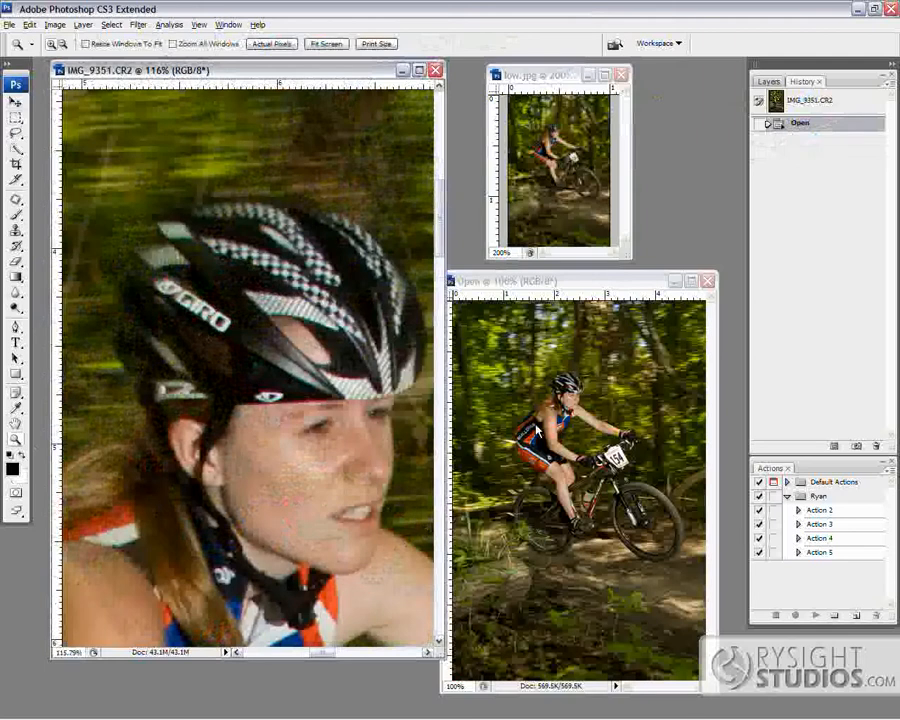
Magnify the rider's face in low.jpg to 3200% to examine its individual pixels
click(548, 122)
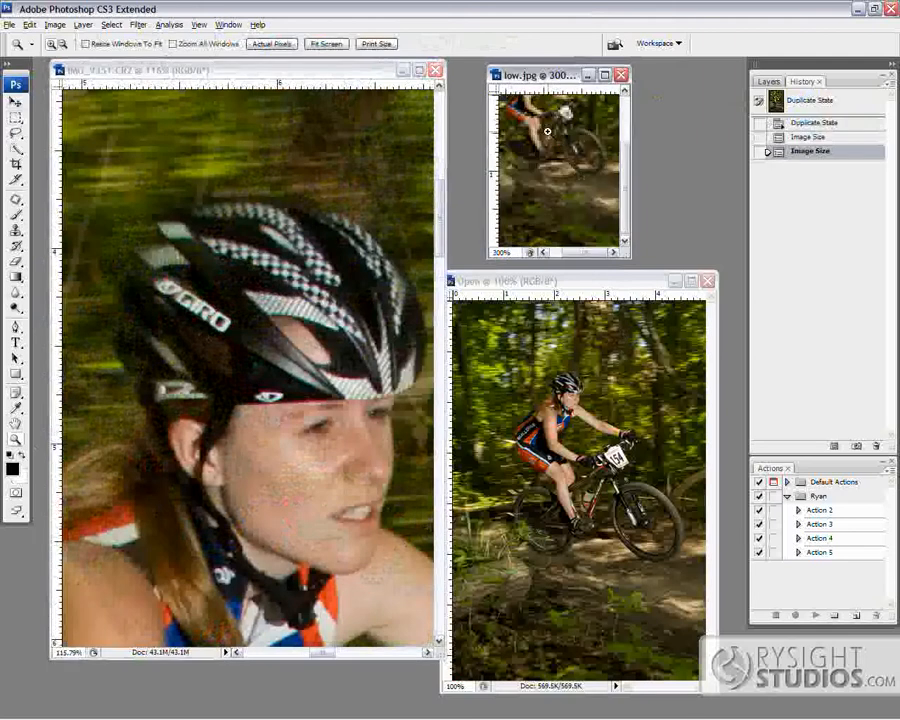
drag(547, 119, 569, 200)
drag(539, 131, 577, 174)
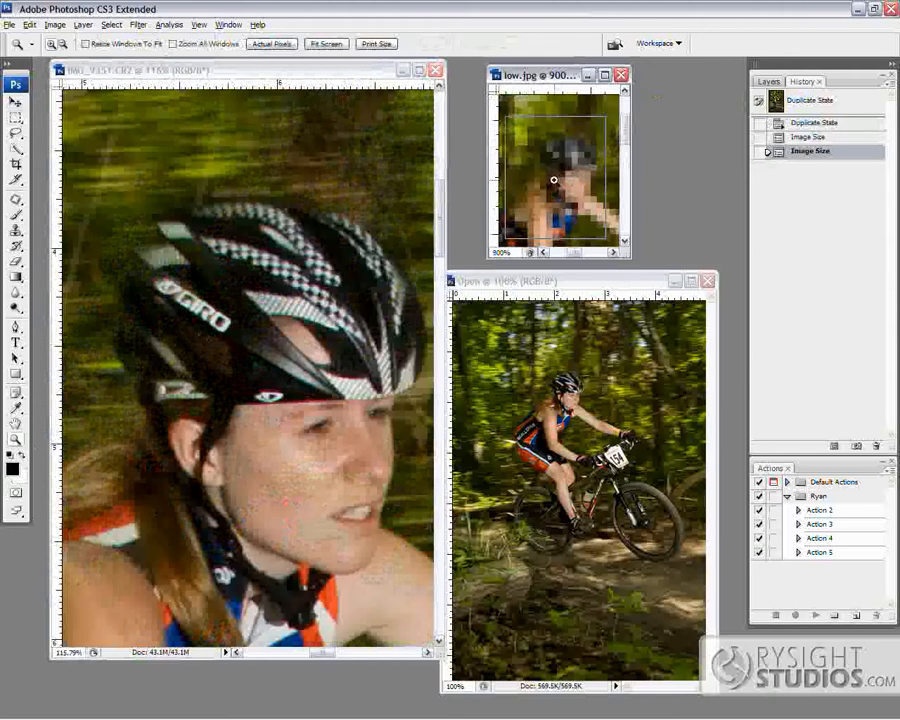
click(584, 174)
click(581, 168)
click(581, 167)
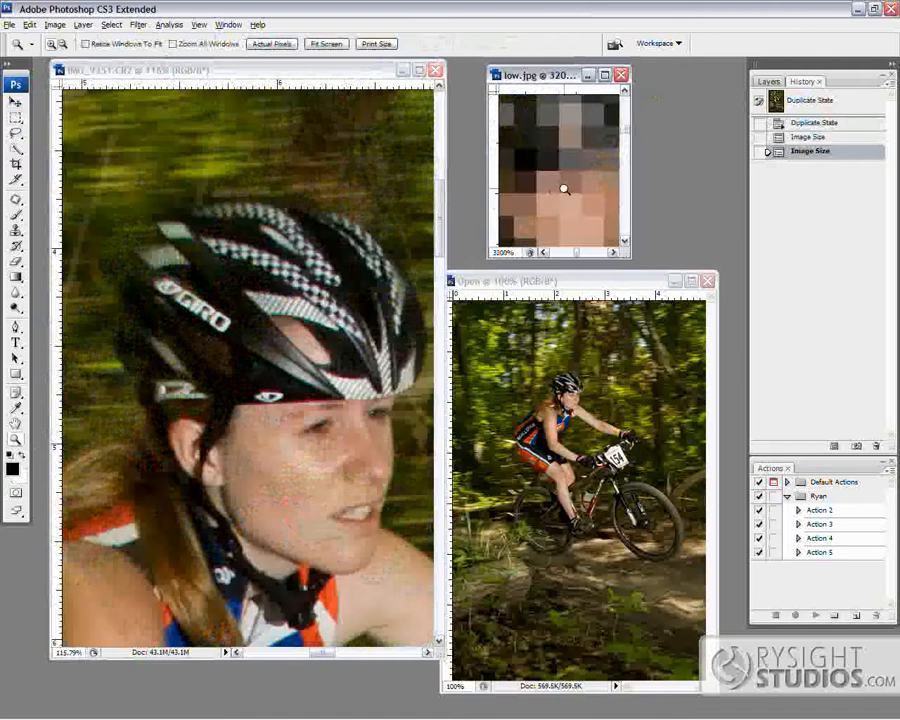
Magnify the rider's eye in IMG_9351.CR2 to 3200% to compare its pixel detail with low.jpg
click(262, 386)
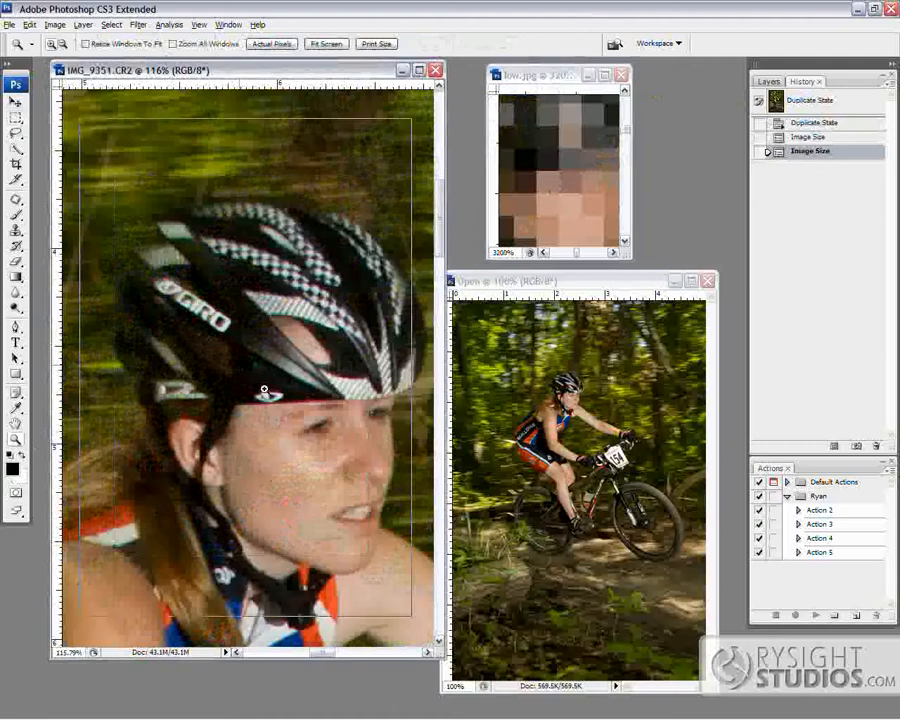
click(274, 392)
click(306, 430)
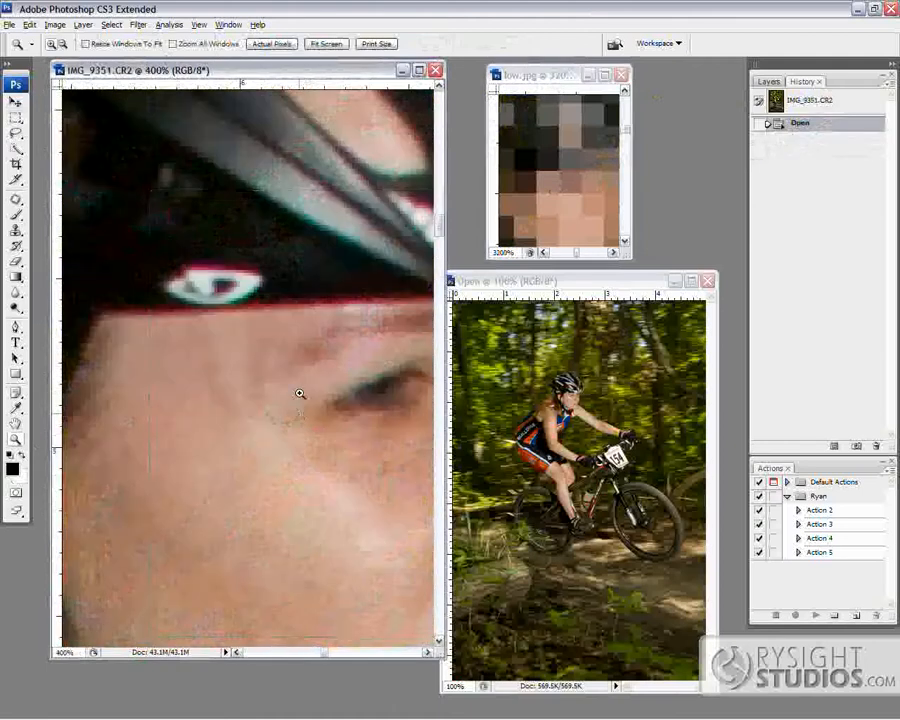
click(298, 390)
click(300, 360)
click(303, 366)
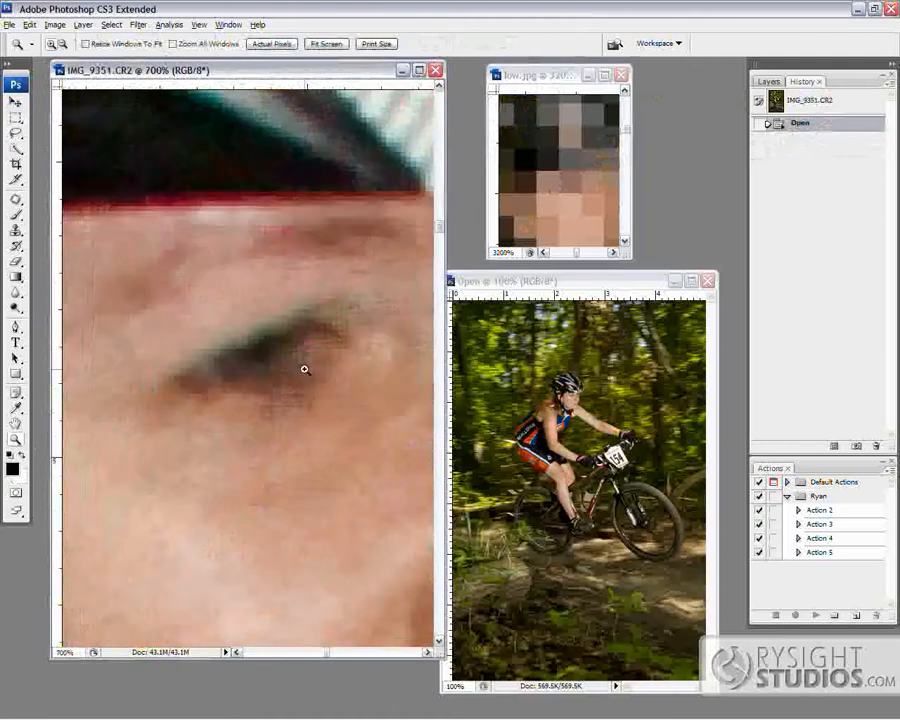
click(280, 382)
click(280, 396)
click(274, 383)
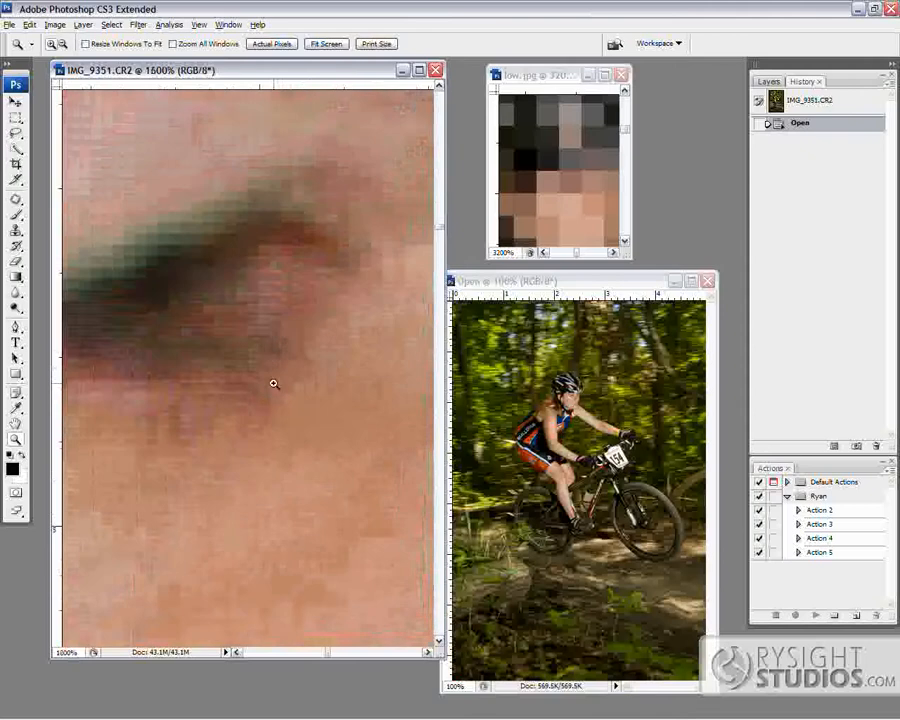
click(264, 353)
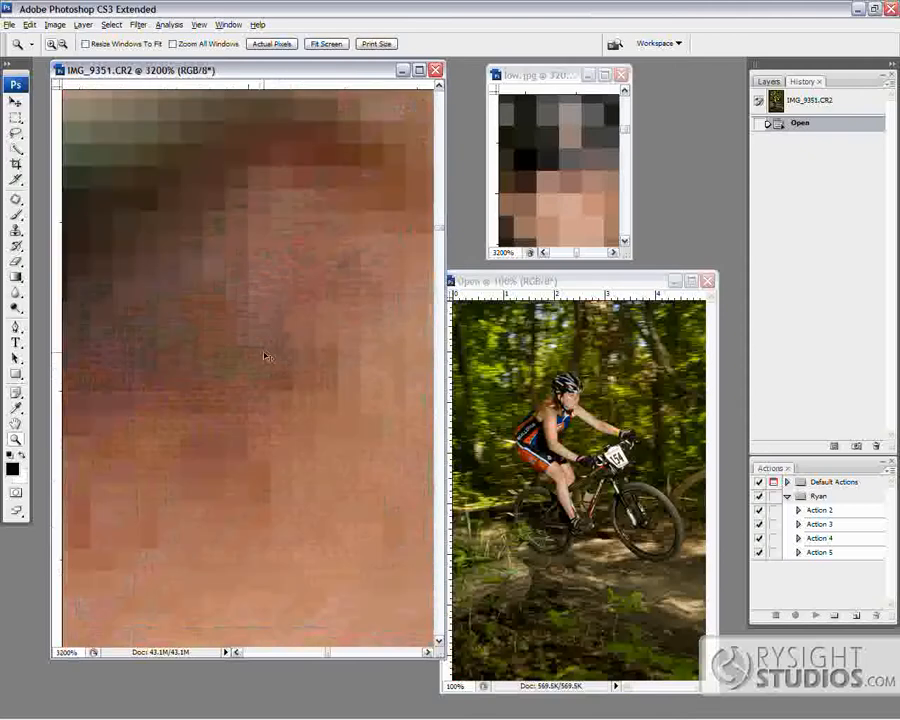
Fit IMG_9351.CR2 to the screen, return low.jpg to 200% zoom, and move low.jpg clear of the larger photo
key(ctrl+0)
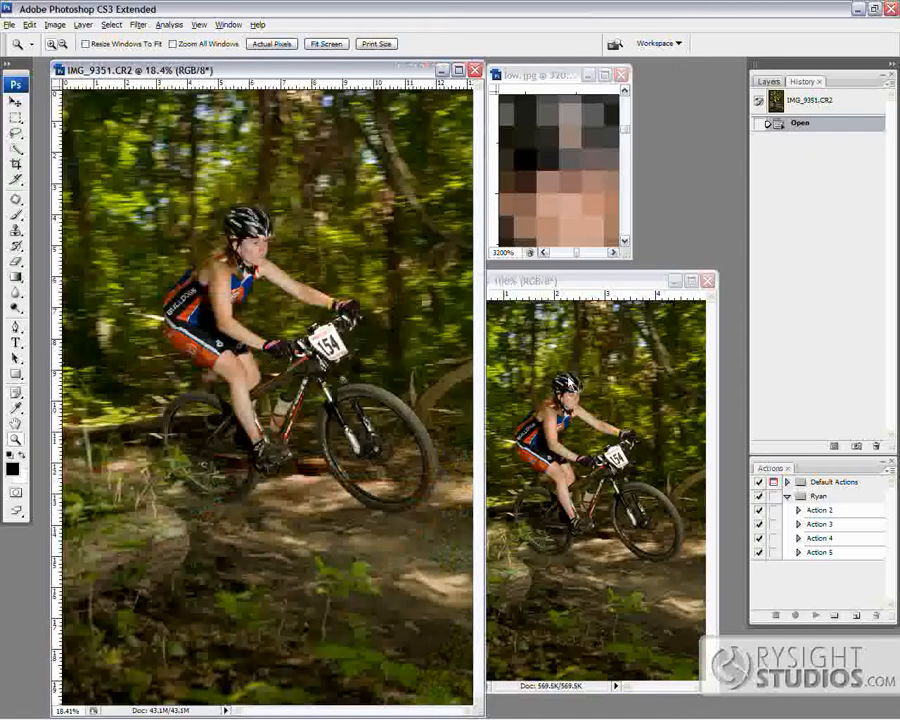
click(555, 115)
key(ctrl+0)
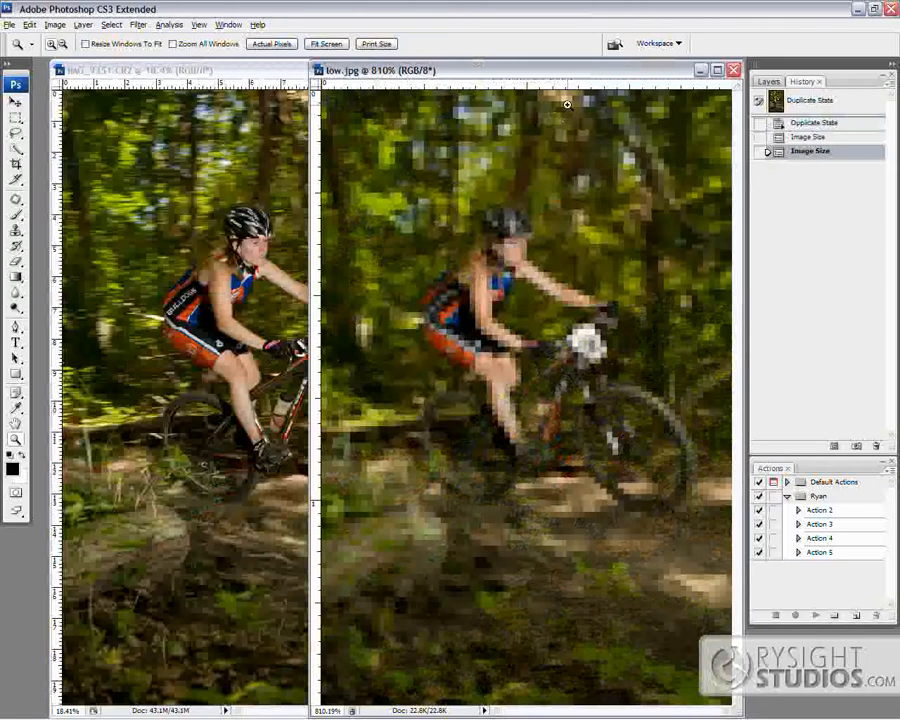
key(ctrl+minus)
key(ctrl+minus)
key(ctrl+minus)
key(ctrl+minus)
key(ctrl+minus)
key(ctrl+minus)
key(ctrl+minus)
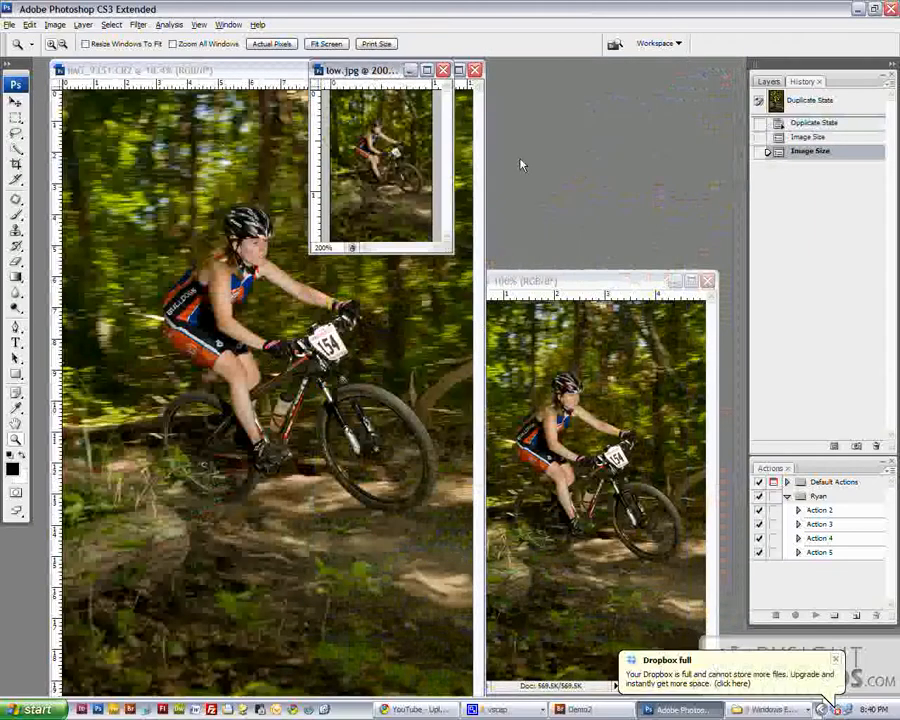
drag(365, 70, 584, 83)
Bring the Open image forward and magnify the rider's eye to 1600% to examine its pixels
drag(487, 420, 443, 420)
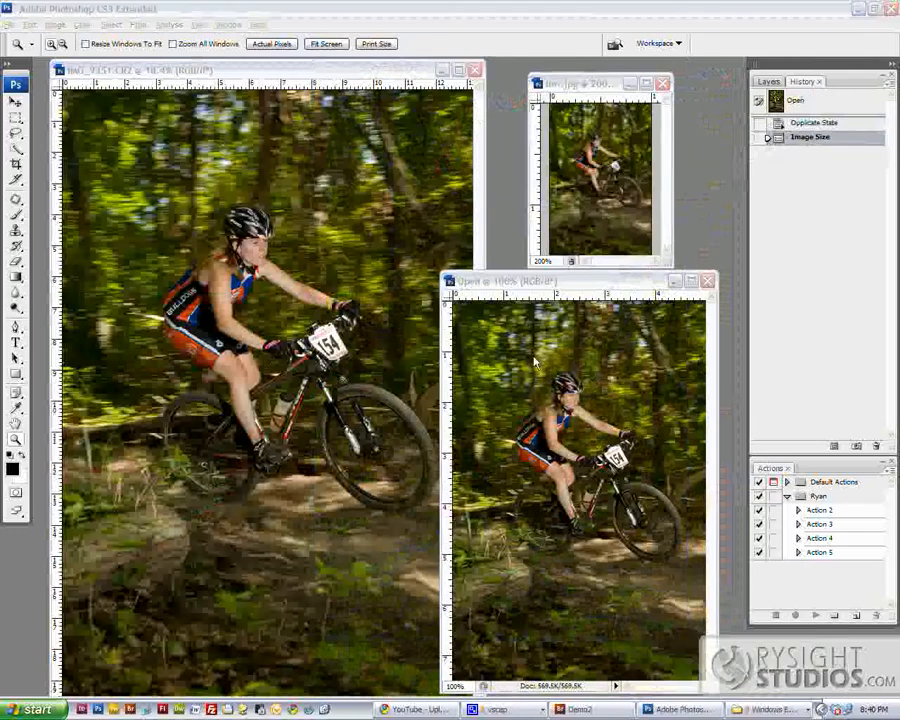
drag(535, 362, 598, 440)
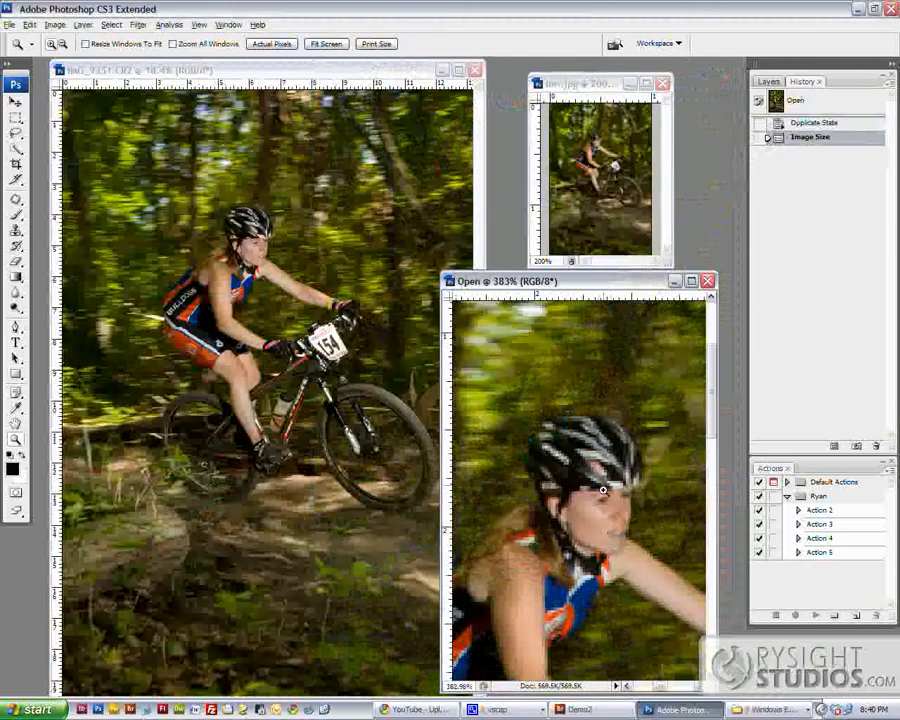
scroll(603, 489, down, 2)
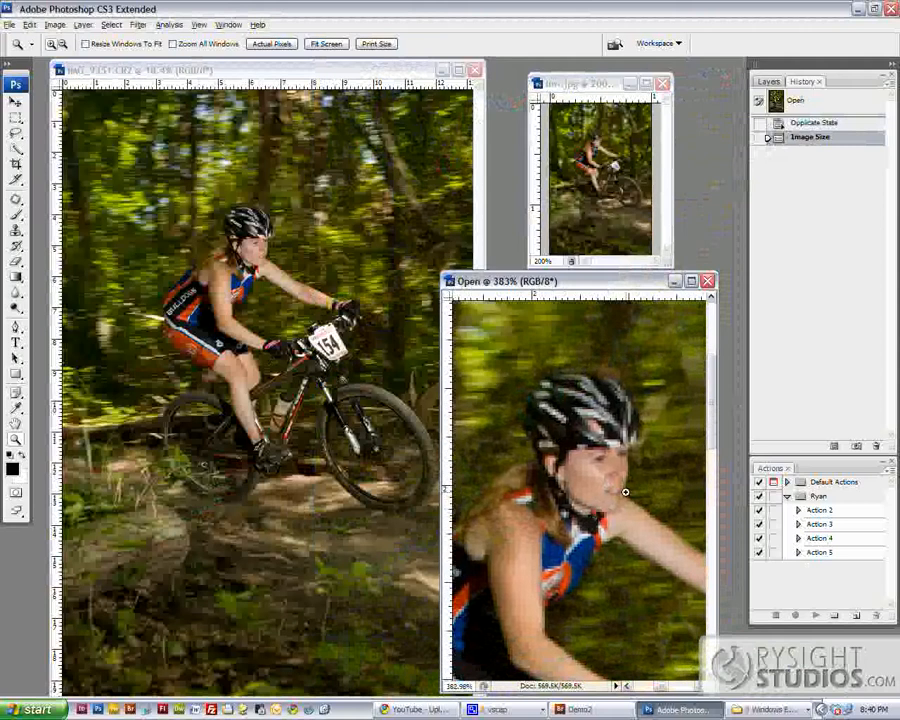
click(582, 462)
click(599, 482)
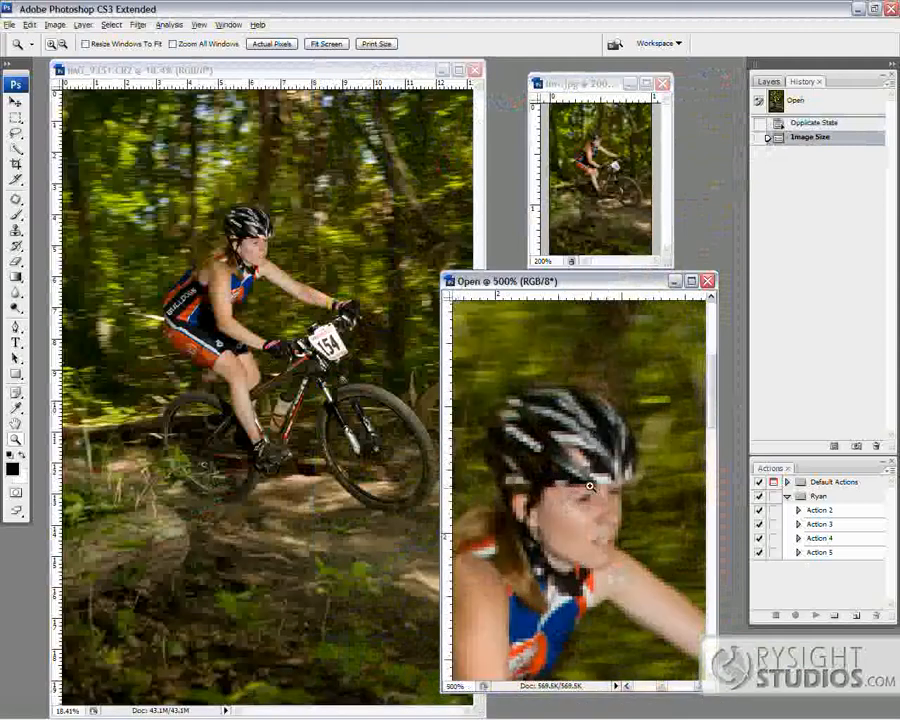
click(574, 496)
click(566, 490)
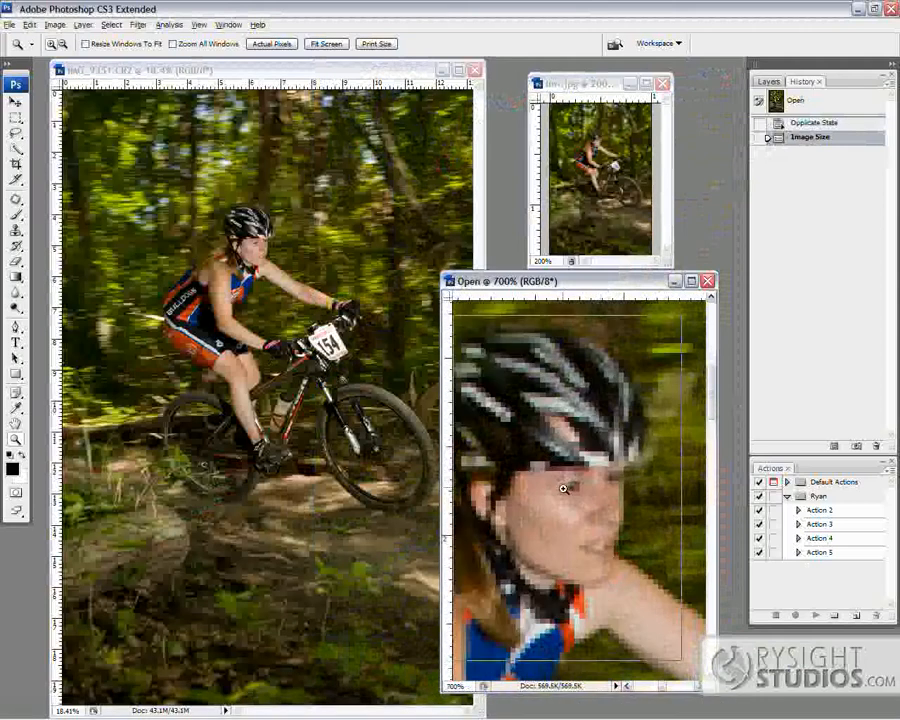
click(566, 488)
click(566, 488)
click(565, 490)
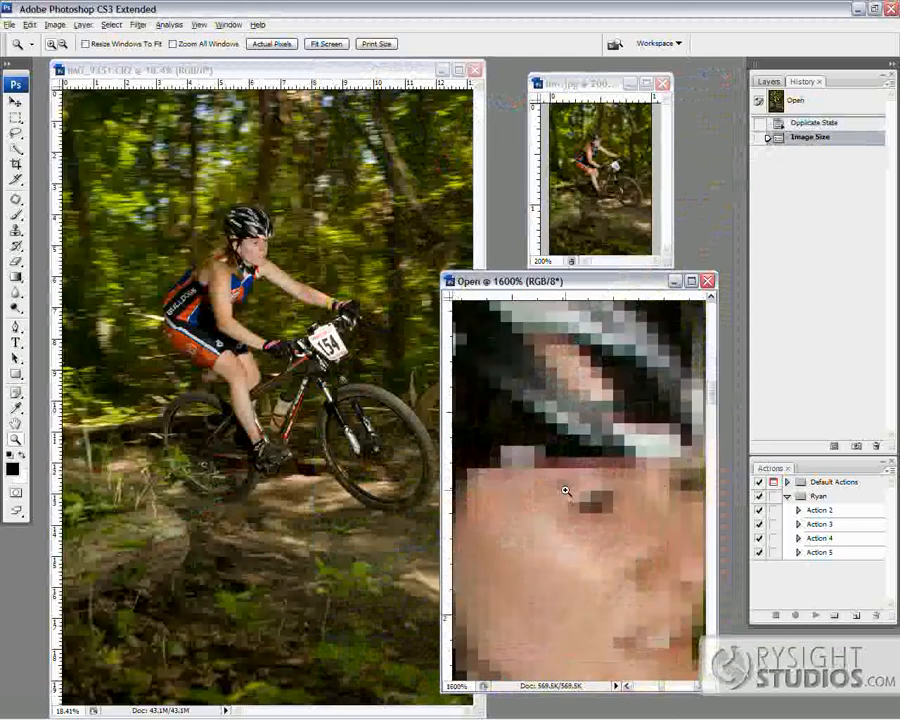
Reduce the Open image to 66.7% zoom and place its window below low.jpg
key(ctrl+0)
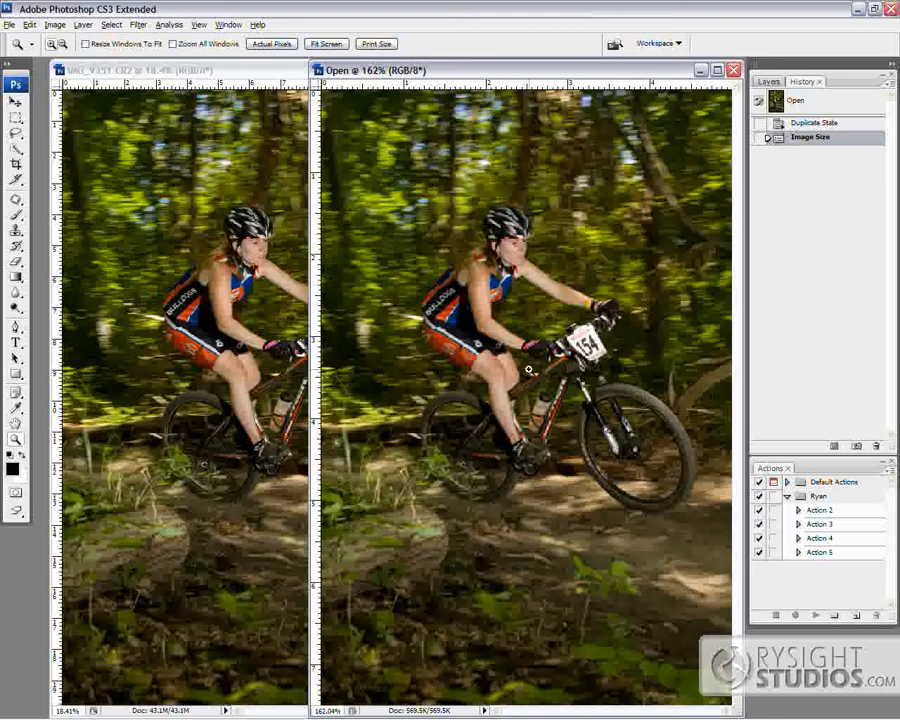
key(ctrl+alt+0)
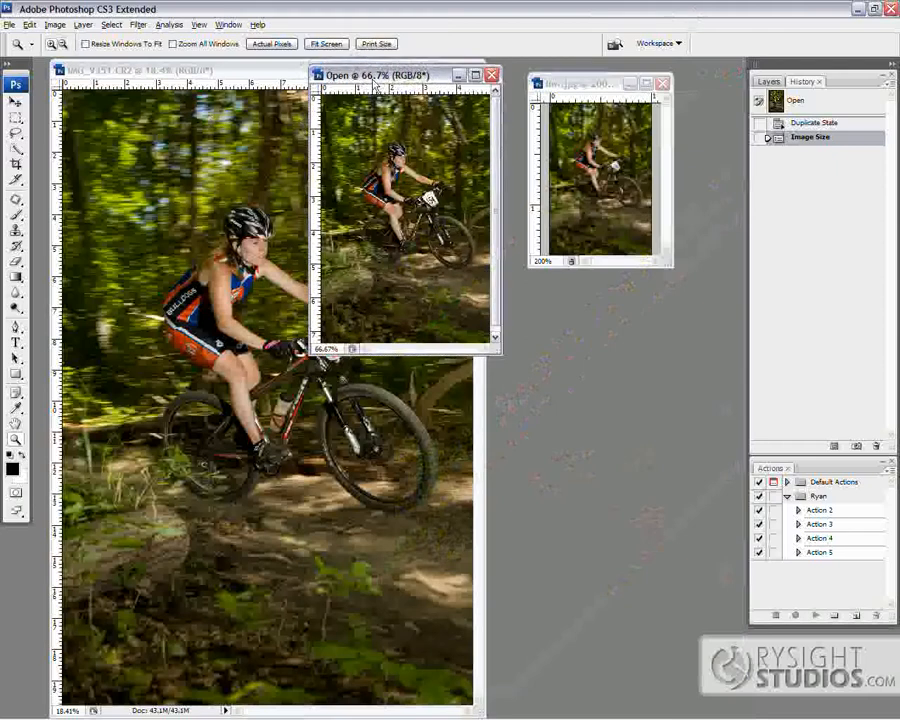
drag(374, 72, 576, 366)
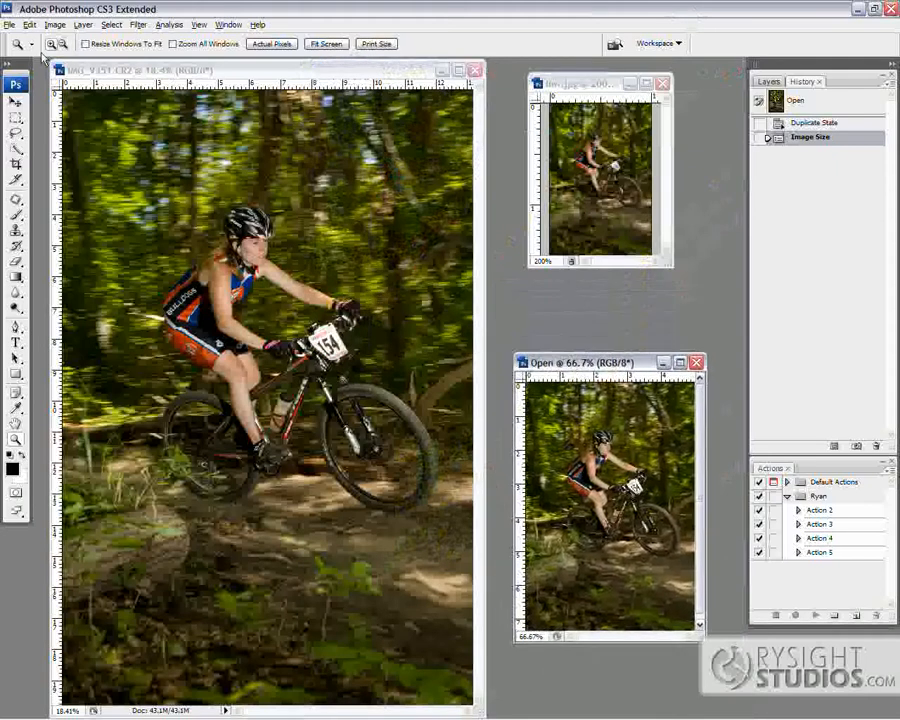
Open the Image Size settings for the Open image and switch the document size units to percent, and finally to picas
click(55, 25)
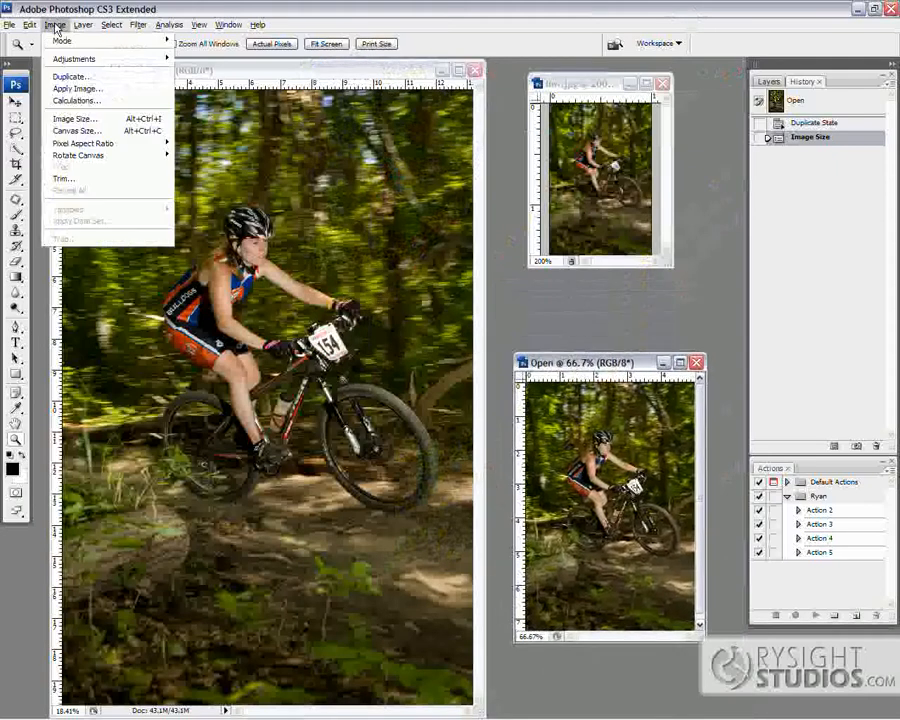
click(90, 119)
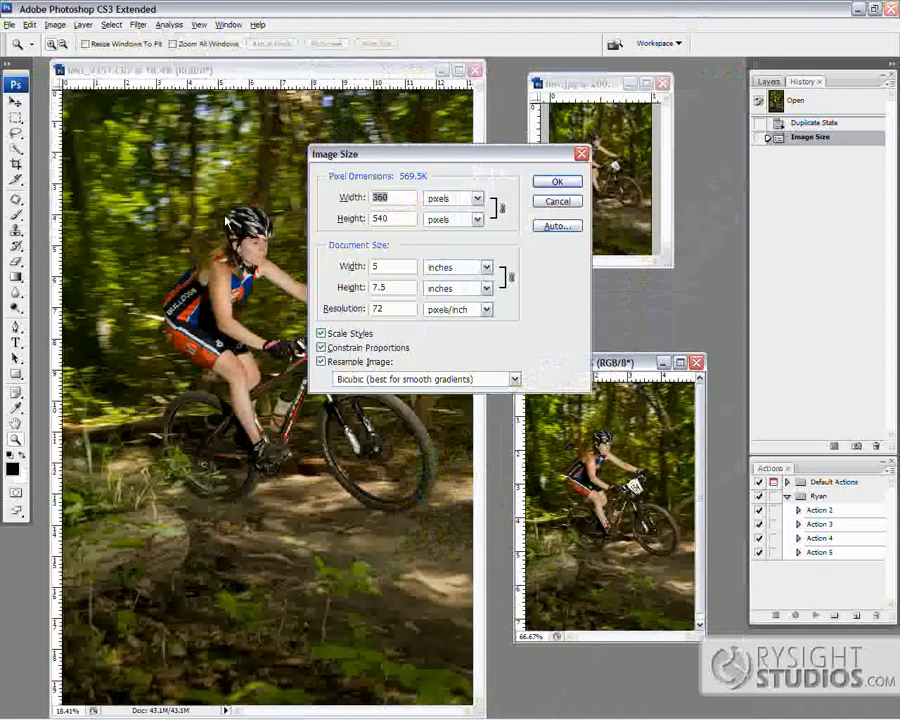
drag(444, 158, 353, 247)
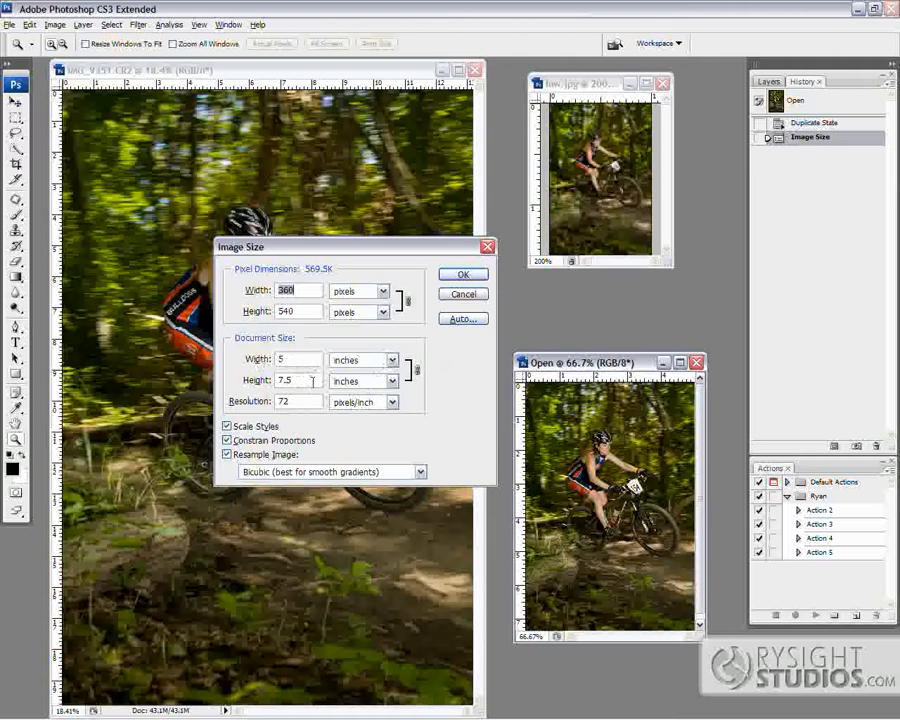
click(390, 362)
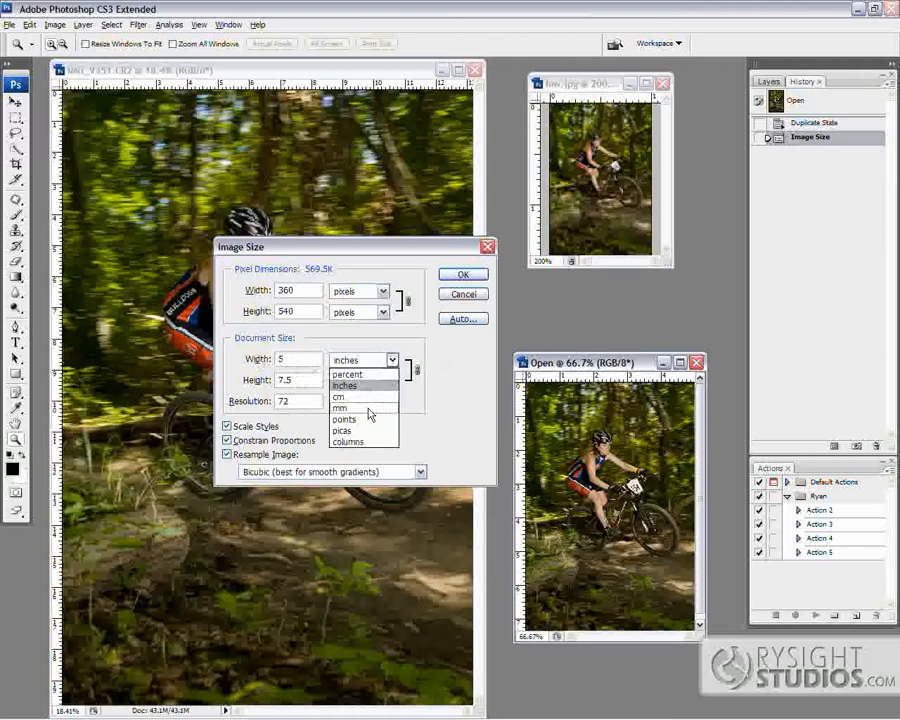
click(368, 374)
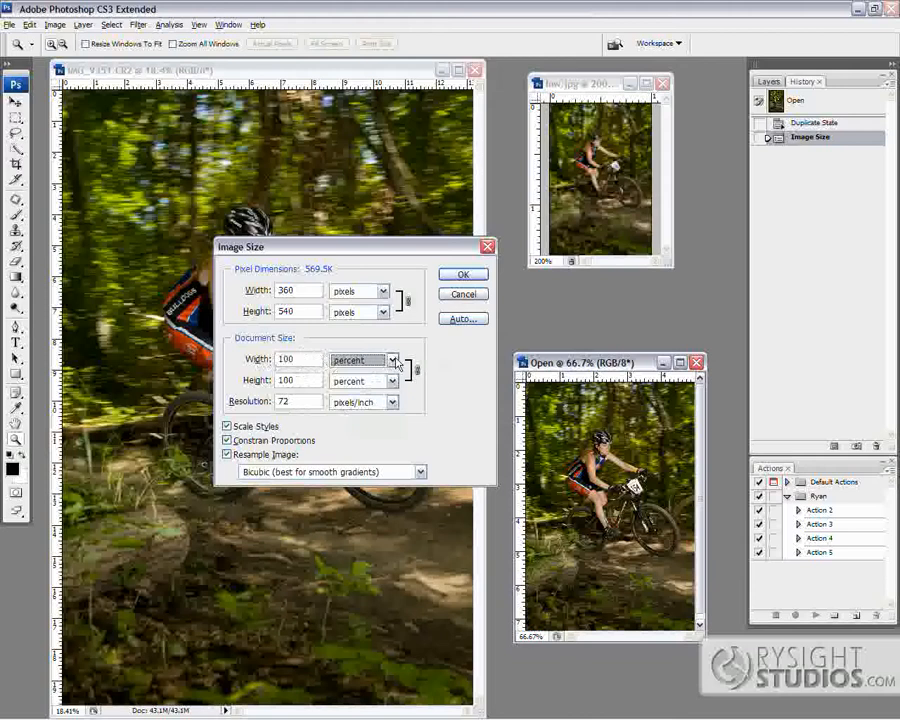
click(392, 362)
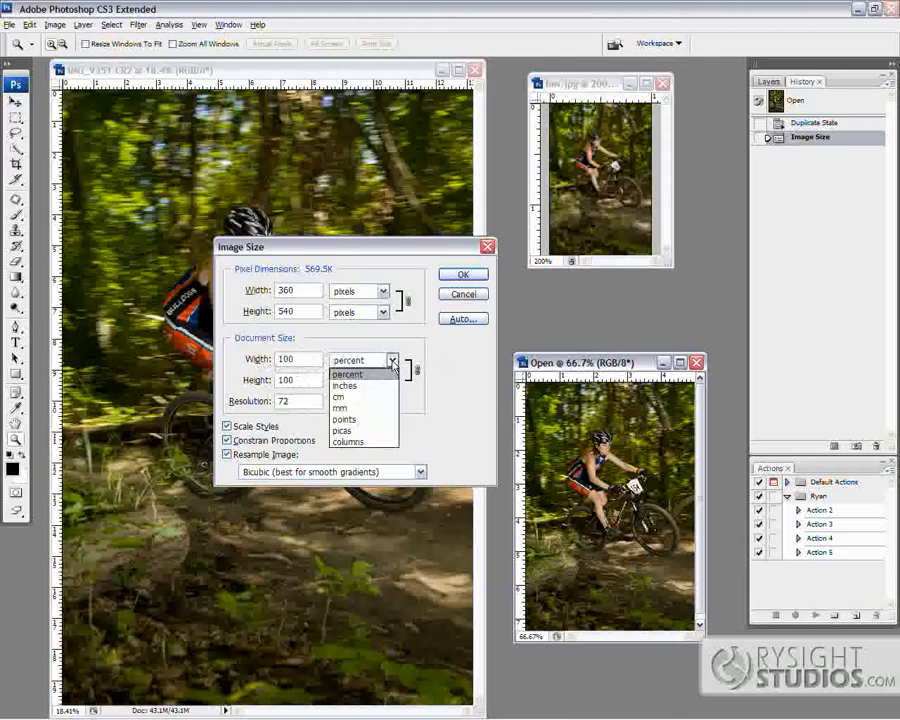
click(360, 430)
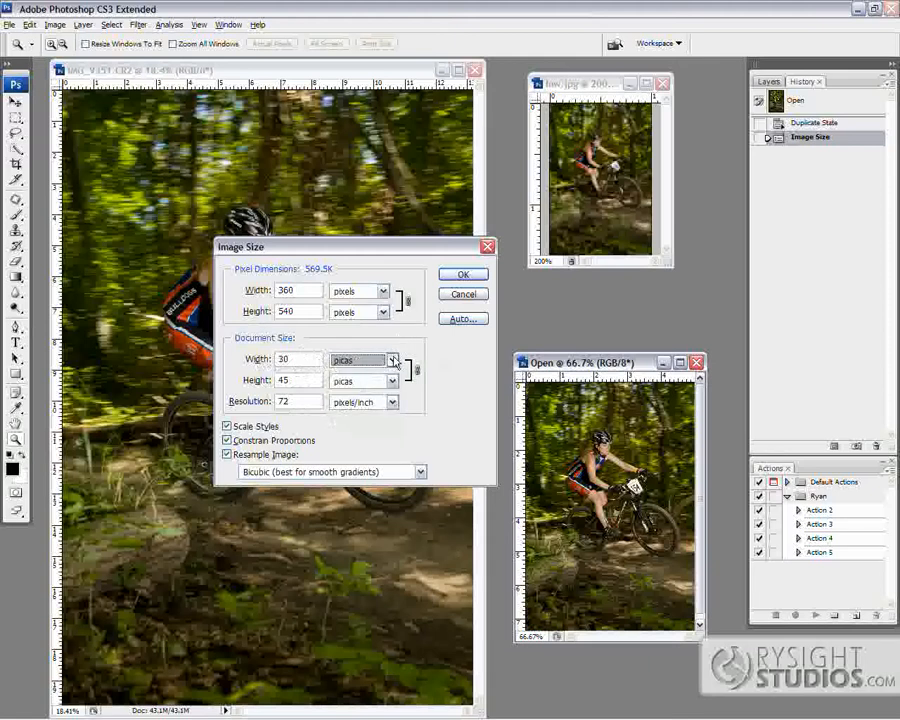
Switch the Open image's document size units to points, review the resampling methods, and leave Image Size without applying changes
click(382, 364)
click(363, 420)
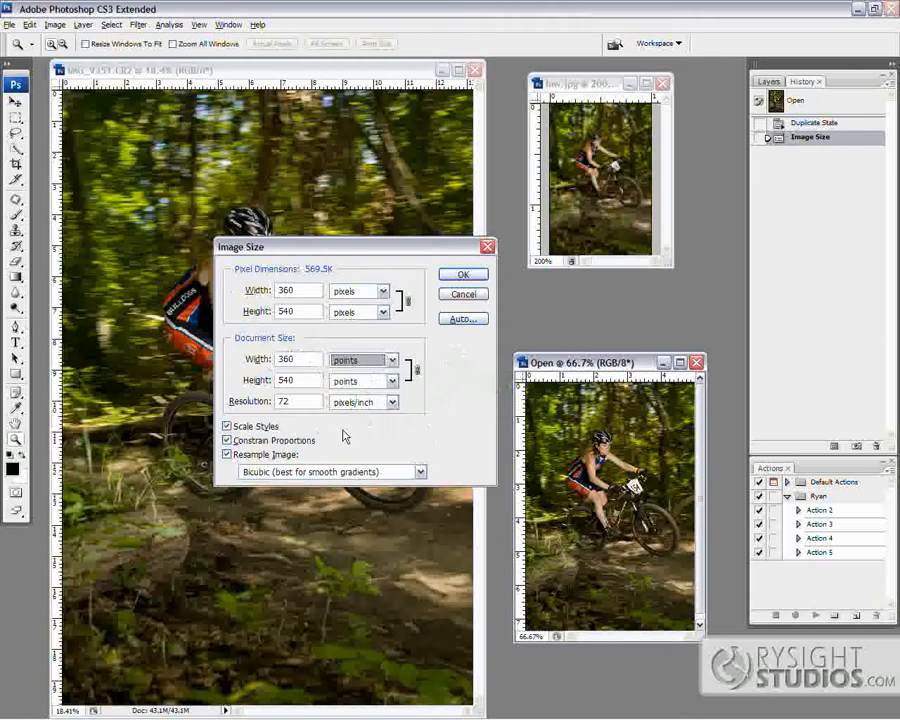
click(418, 473)
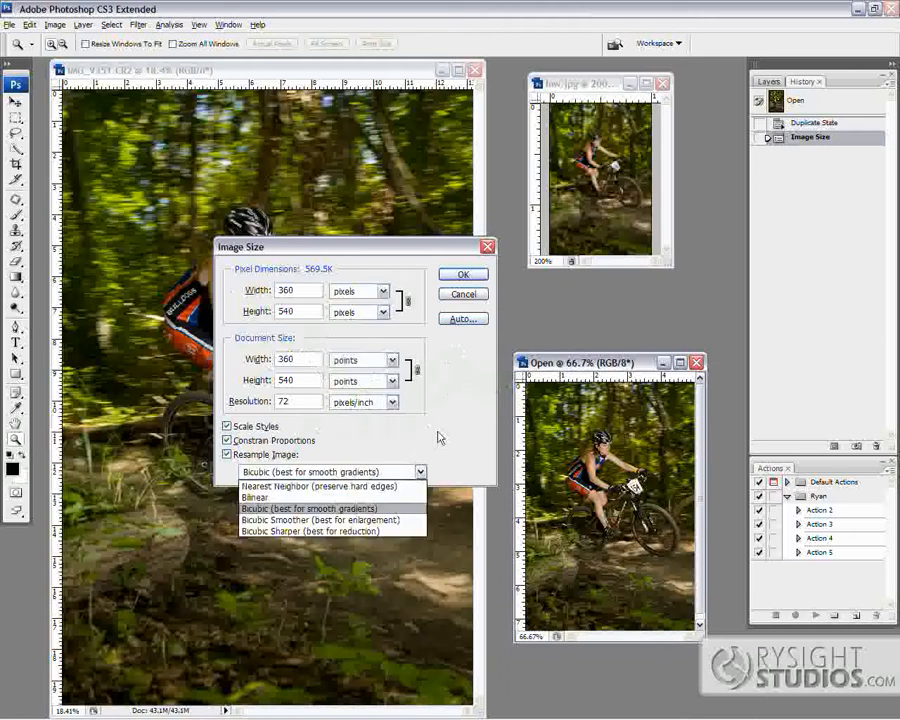
click(438, 437)
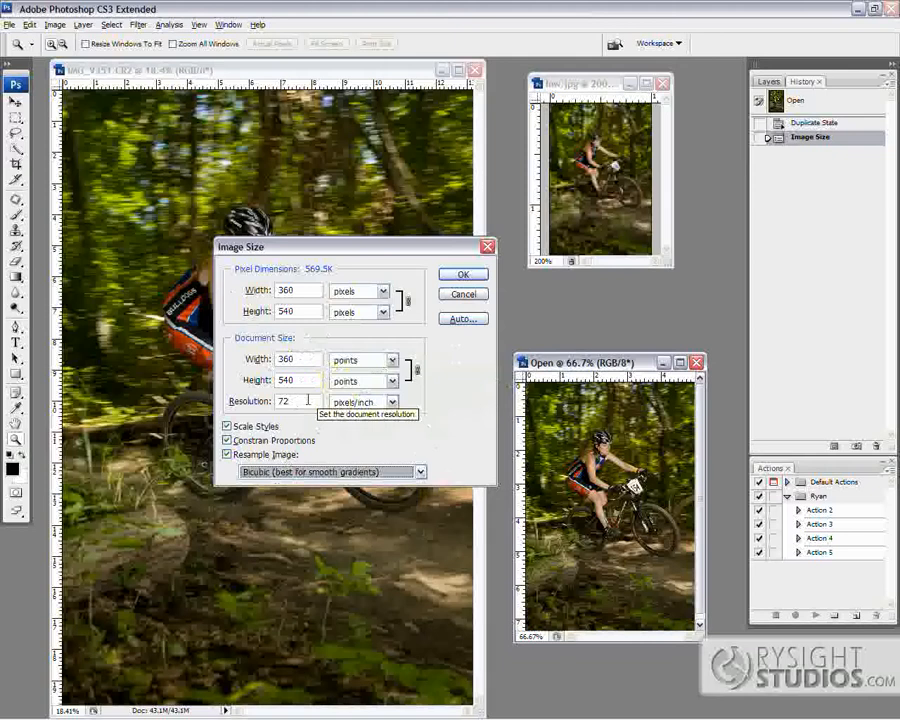
click(442, 295)
Place low.jpg directly above the Open image and check the Image Size settings of IMG_9351.CR2 without changing them
drag(596, 84, 584, 166)
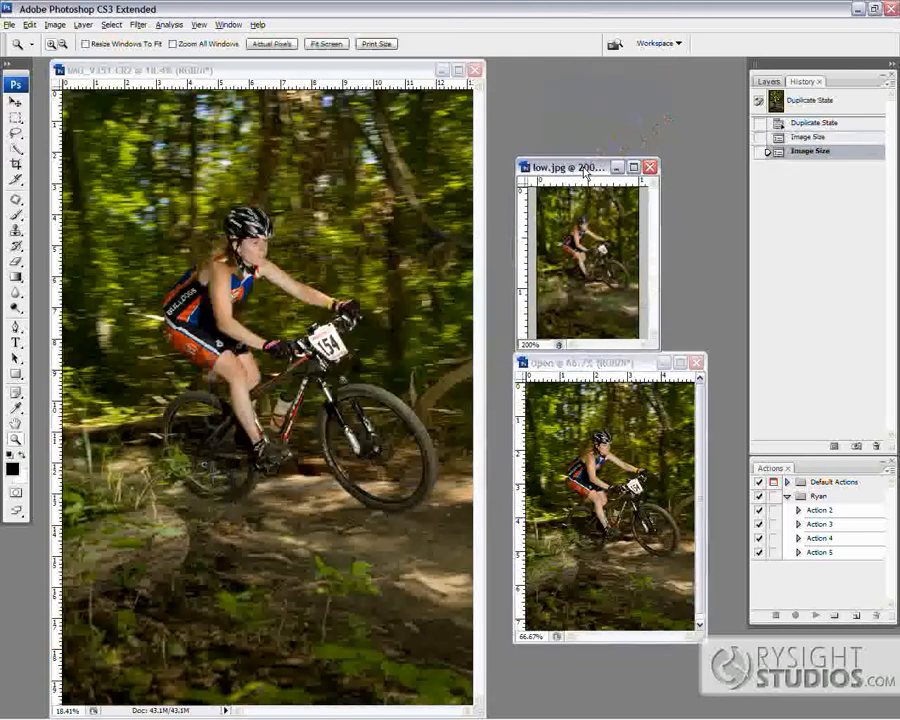
click(55, 24)
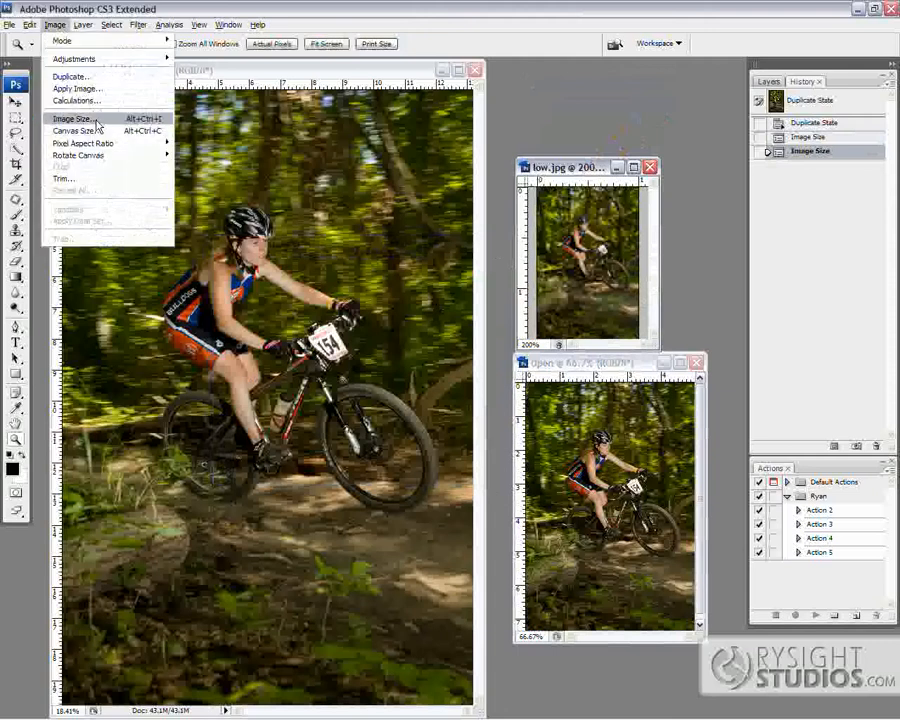
click(338, 157)
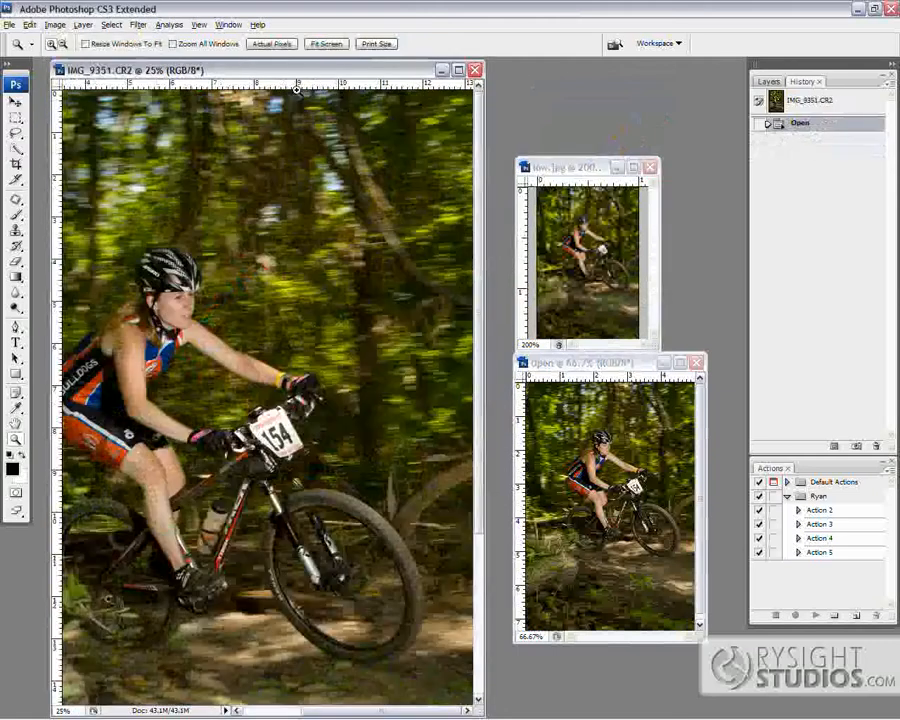
key(ctrl+0)
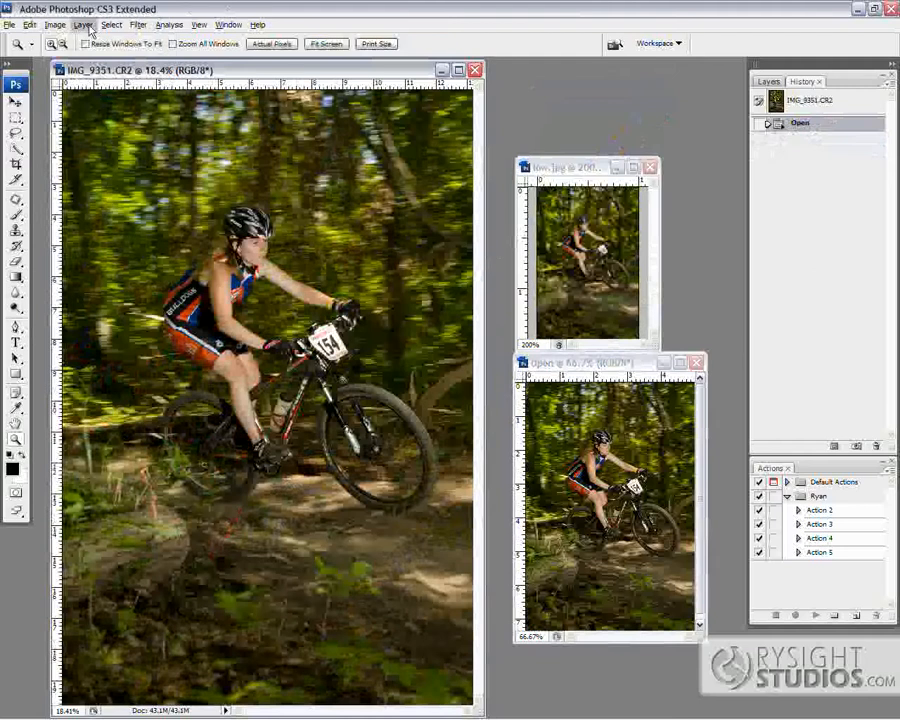
click(55, 24)
click(76, 118)
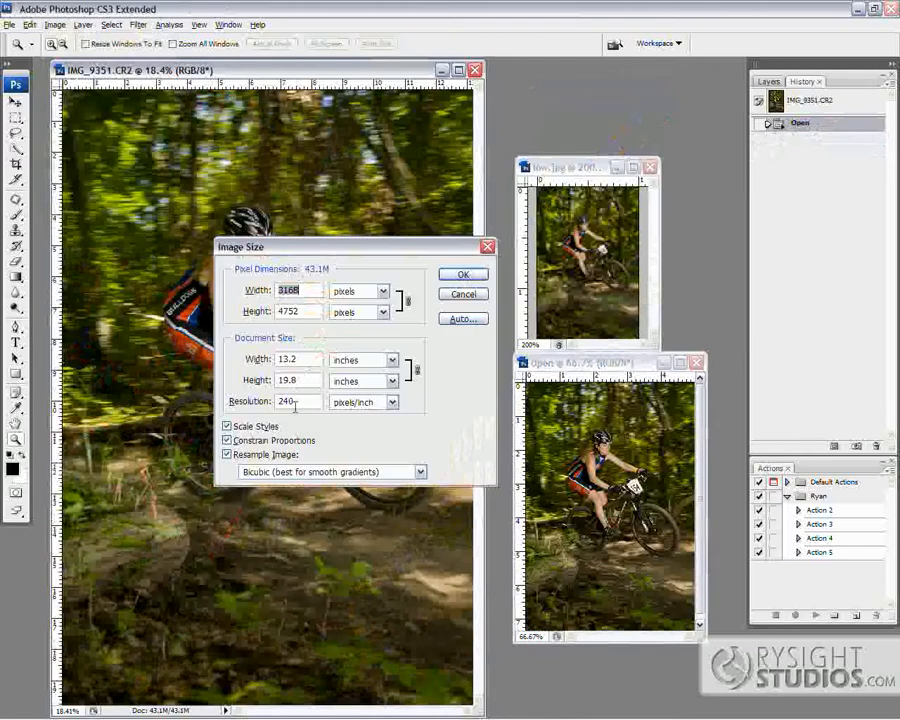
click(464, 295)
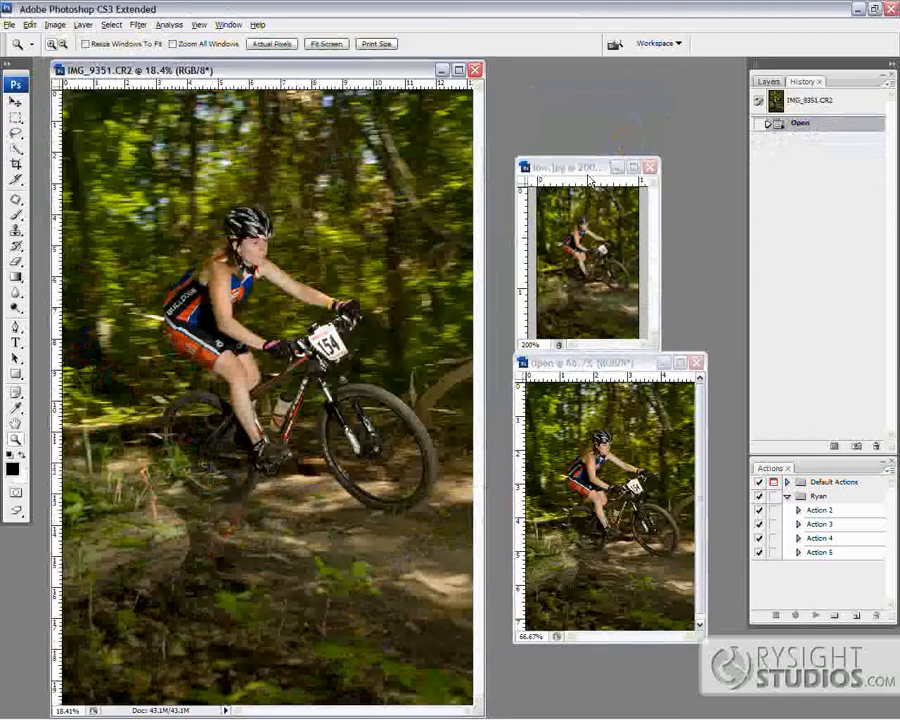
Resample low.jpg to a document width of 13 inches at a resolution of 240 pixels/inch
key(ctrl+Tab)
key(alt+i)
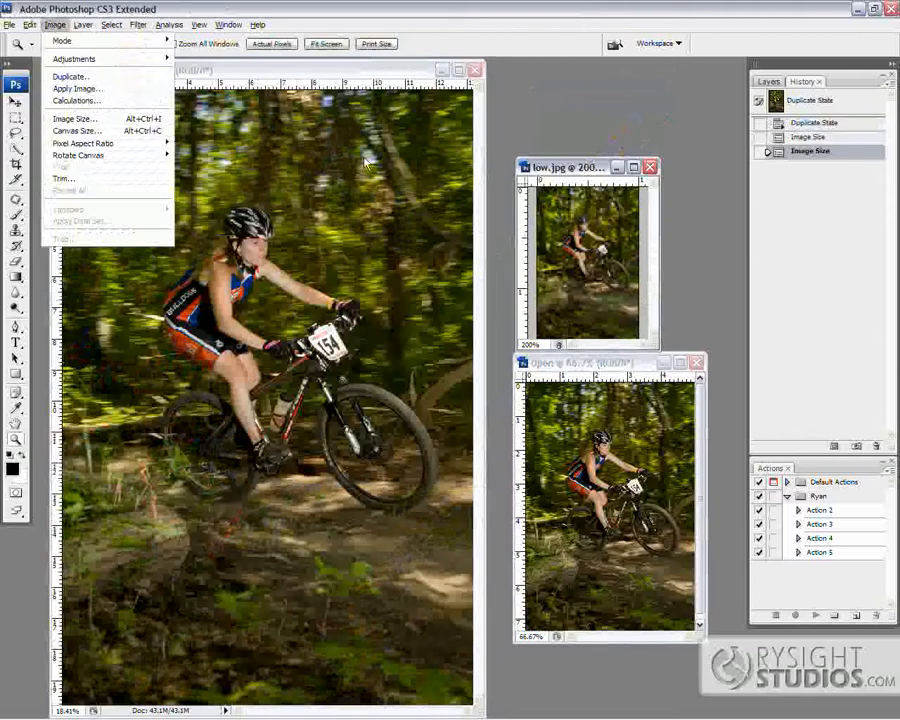
click(76, 118)
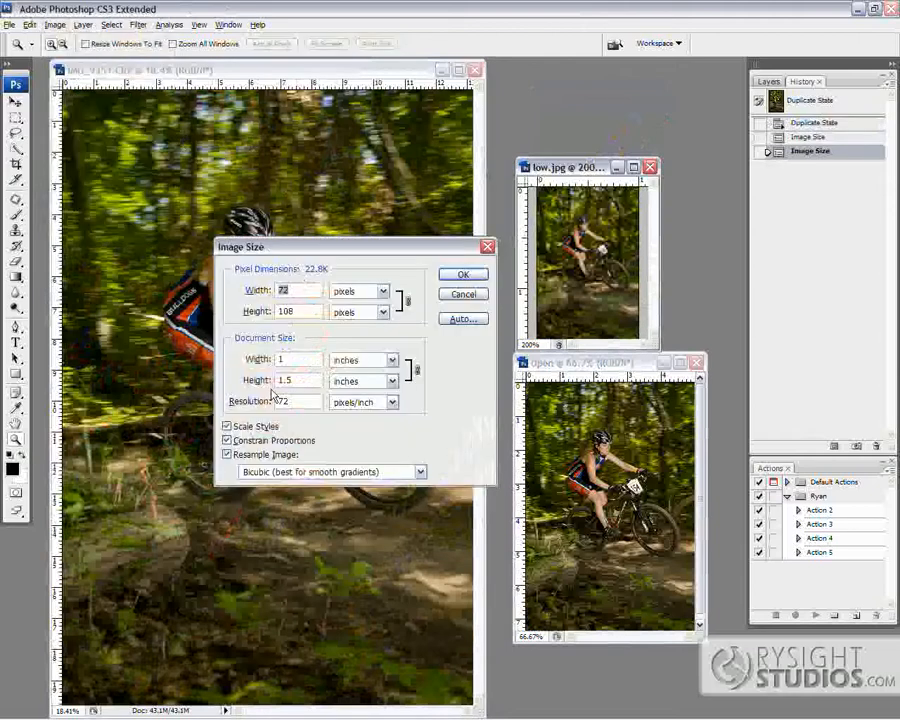
click(258, 365)
text(13)
key(Tab)
key(Tab)
key(Tab)
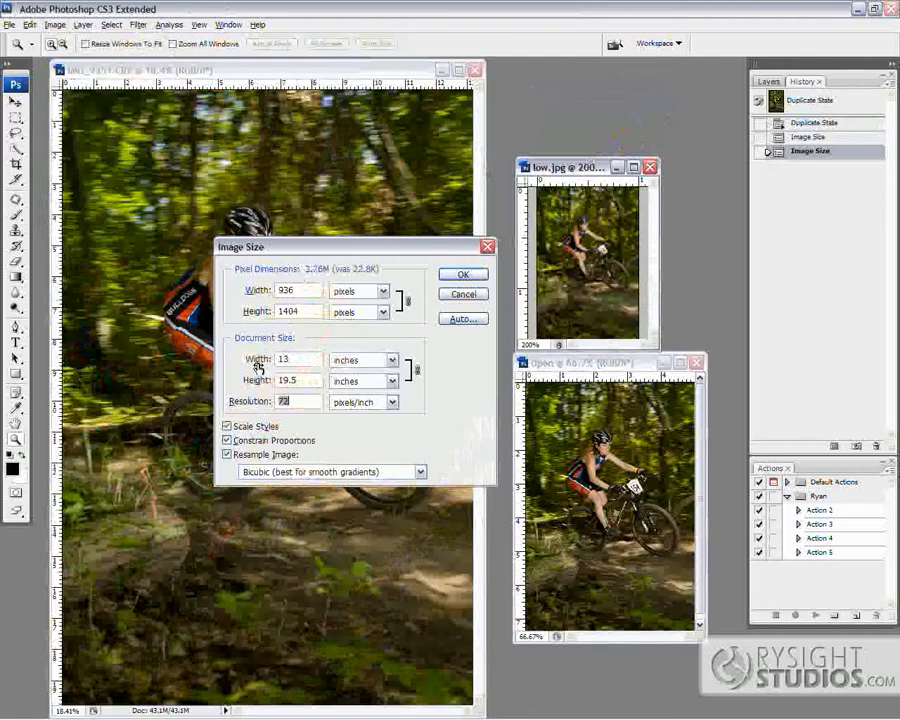
text(240)
click(462, 274)
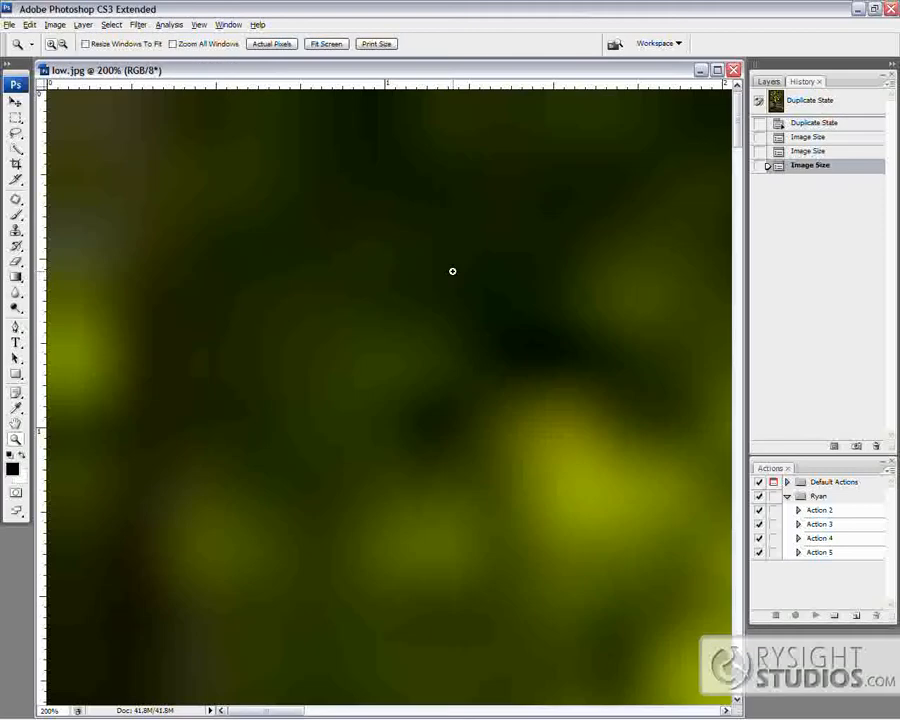
Fit the enlarged low.jpg to the screen beside IMG_9351.CR2 and magnify the rider's face to 800% to examine its detail
key(ctrl+0)
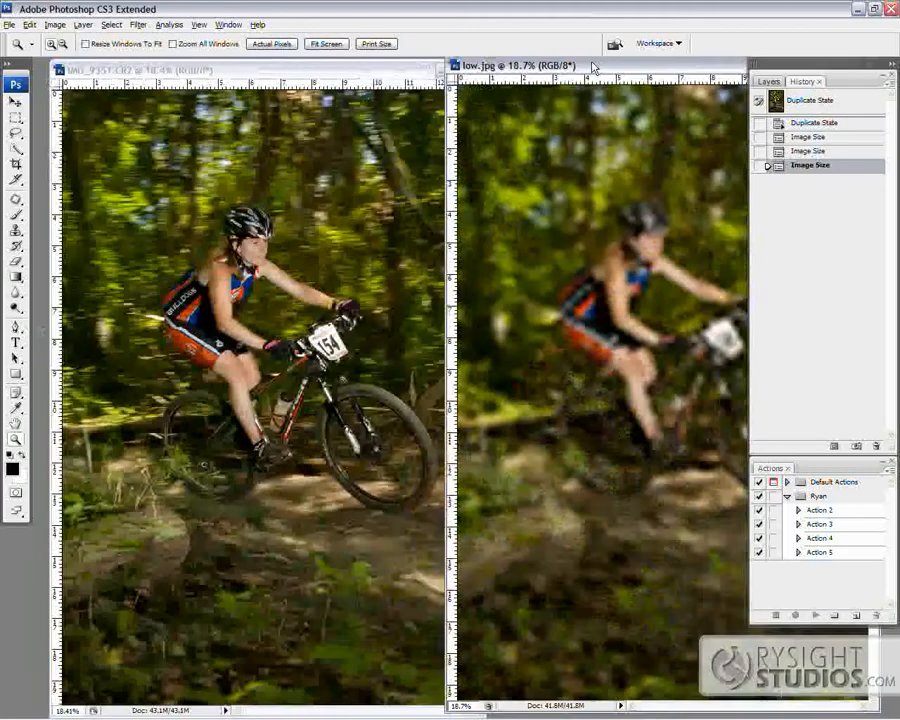
drag(604, 78, 470, 78)
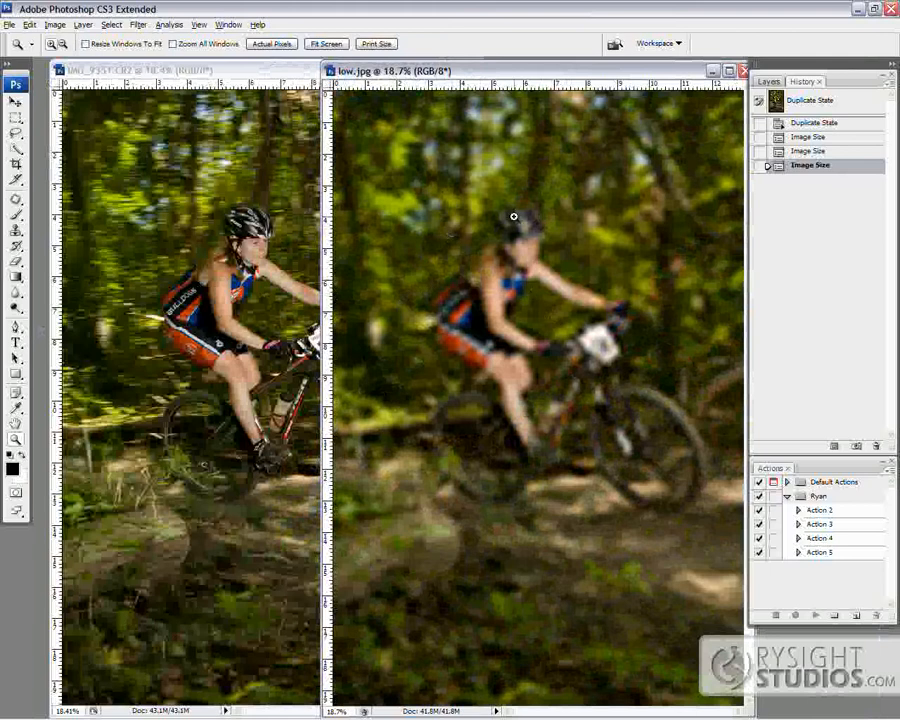
drag(468, 183, 549, 281)
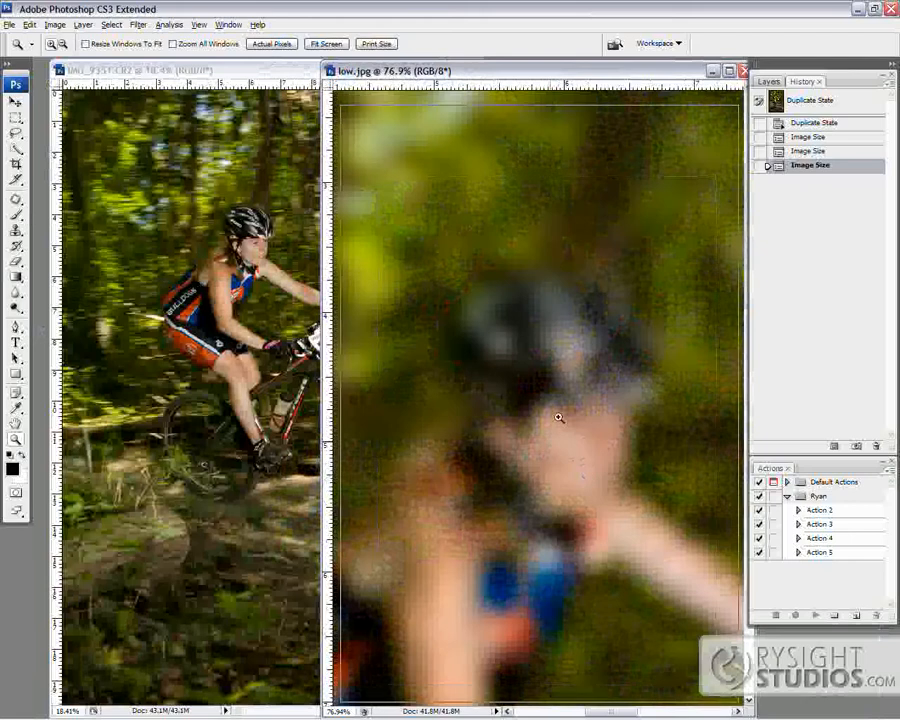
click(556, 414)
click(574, 408)
click(552, 360)
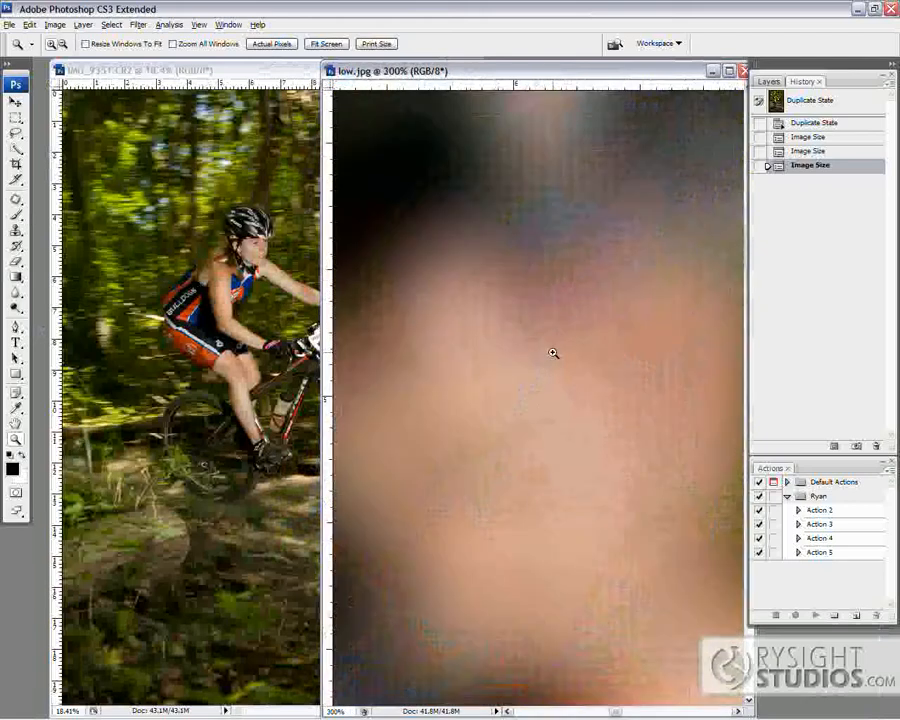
click(552, 352)
click(552, 348)
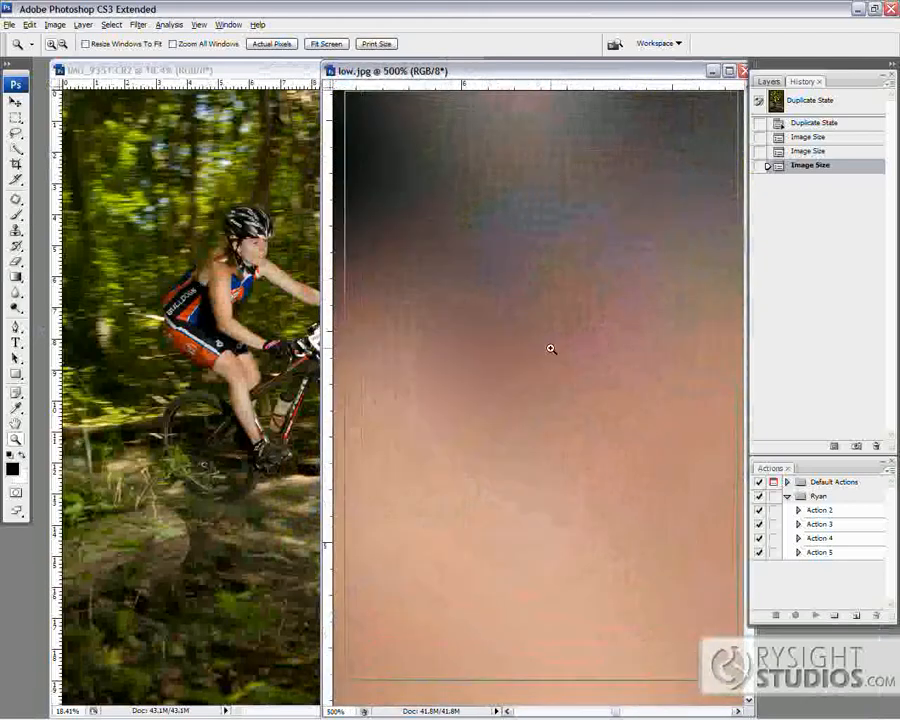
click(551, 348)
click(551, 348)
click(551, 348)
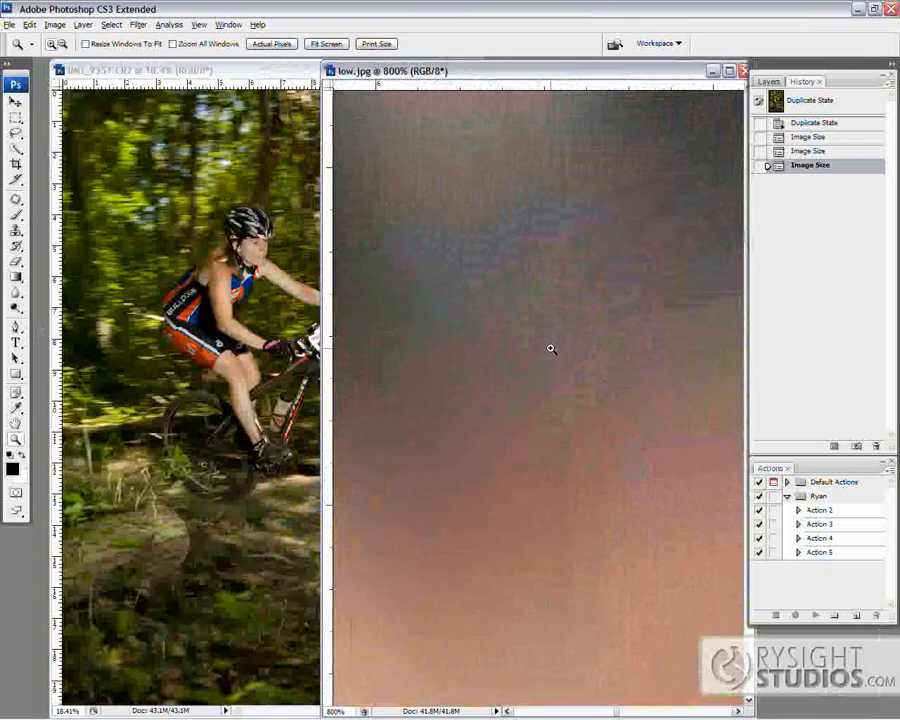
Fit low.jpg to the screen for comparison with IMG_9351.CR2, and revert its last Image Size enlargement
key(ctrl+0)
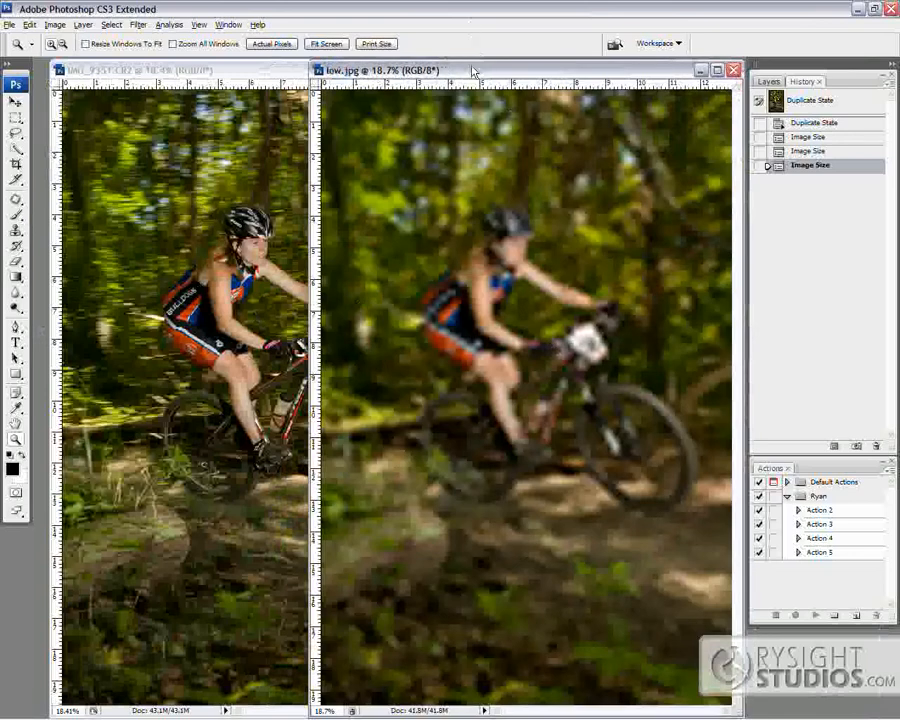
drag(474, 71, 508, 79)
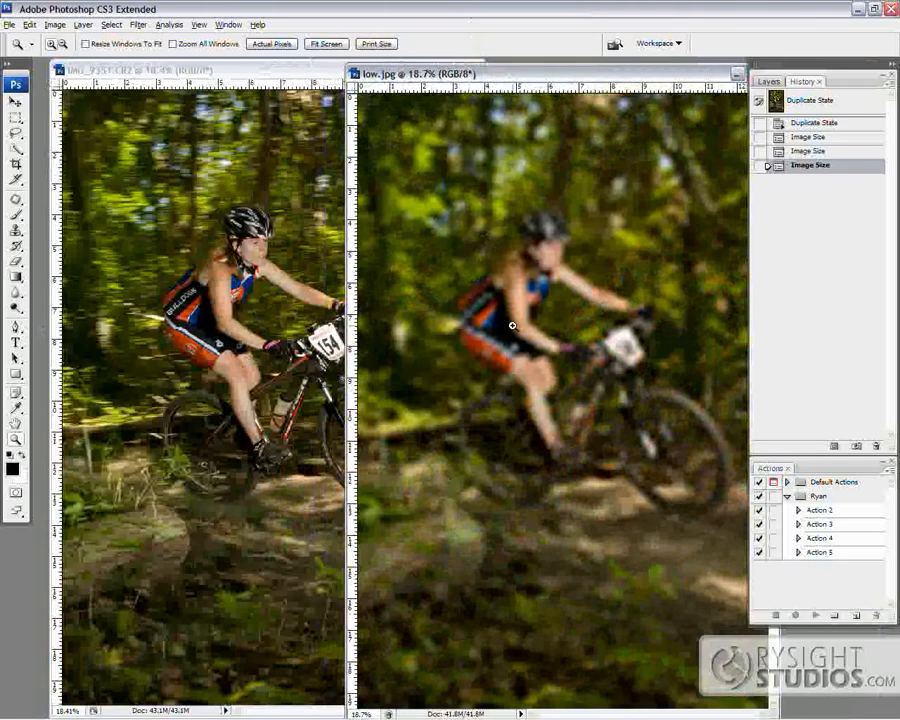
click(810, 152)
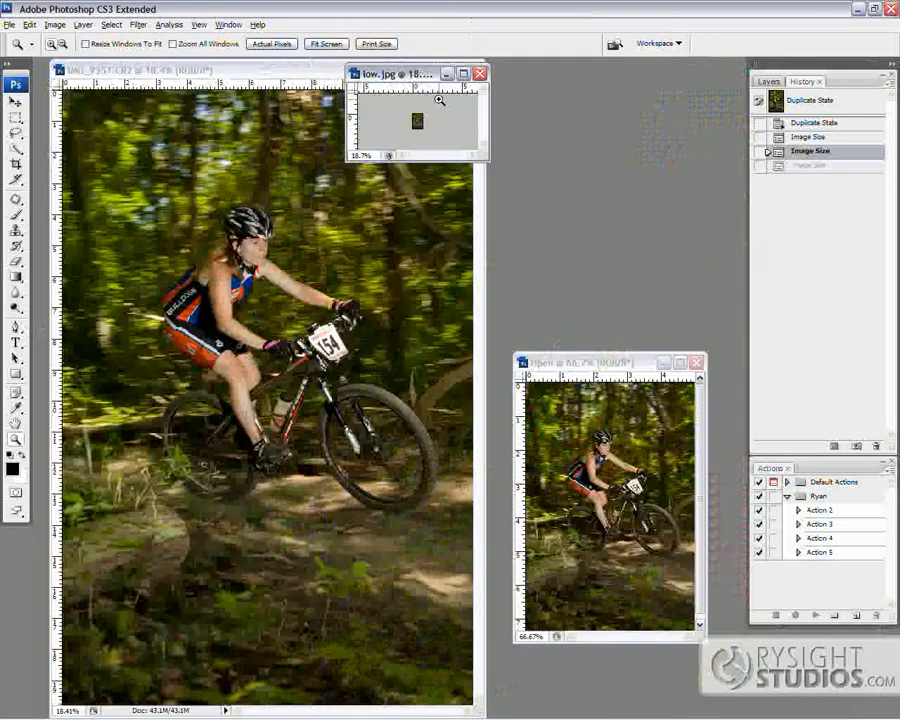
Show low.jpg at 400% zoom beside IMG_9351.CR2, and the Open image at 100% zoom in front of its lower part
key(ctrl+0)
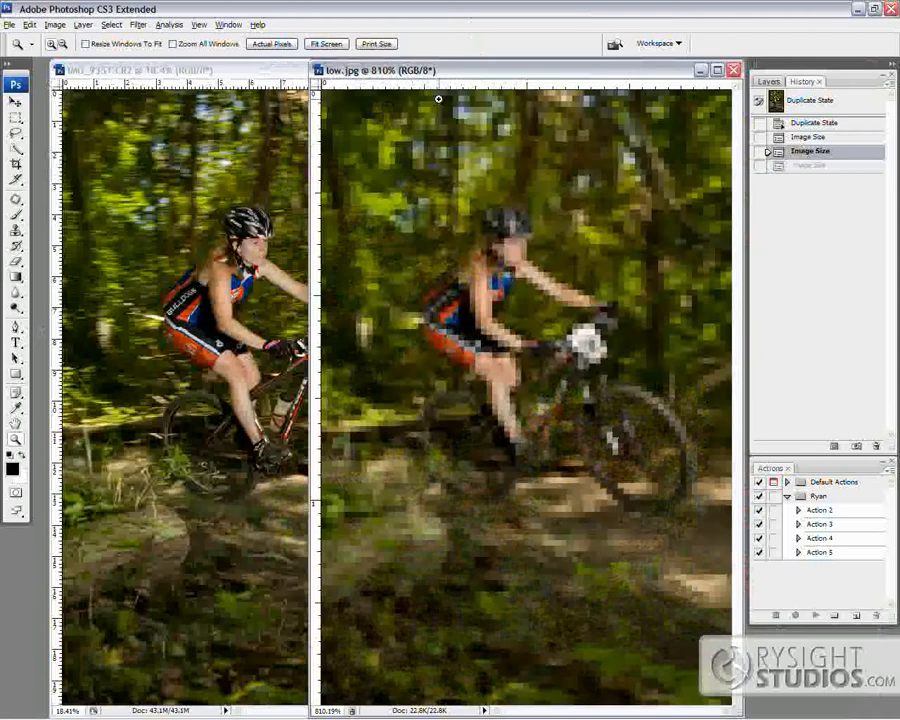
key(ctrl+minus)
key(ctrl+minus)
key(ctrl+minus)
key(ctrl+minus)
key(ctrl+minus)
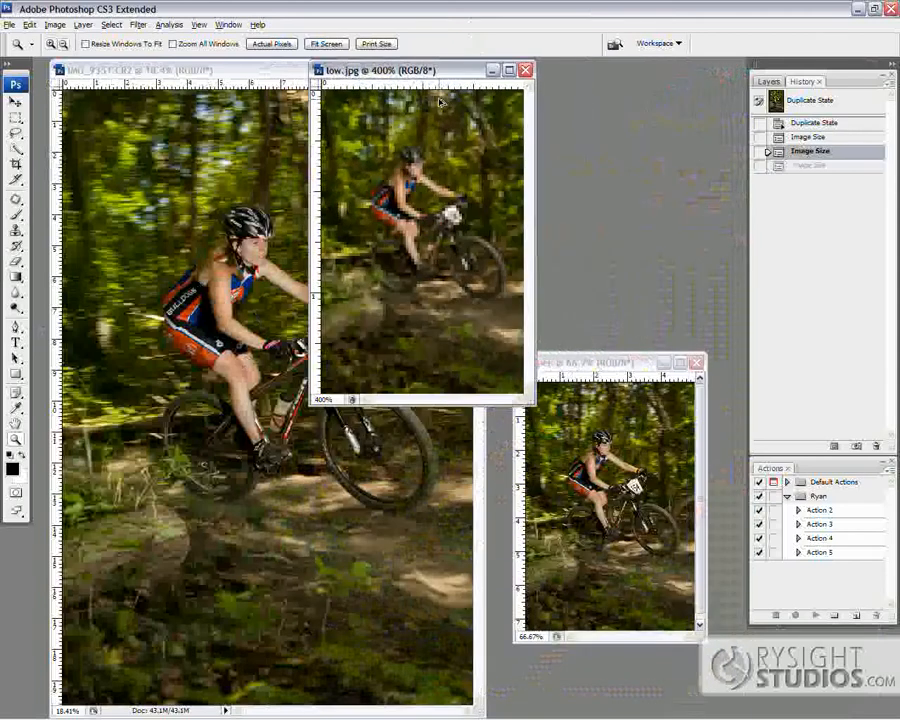
drag(430, 70, 605, 70)
click(641, 536)
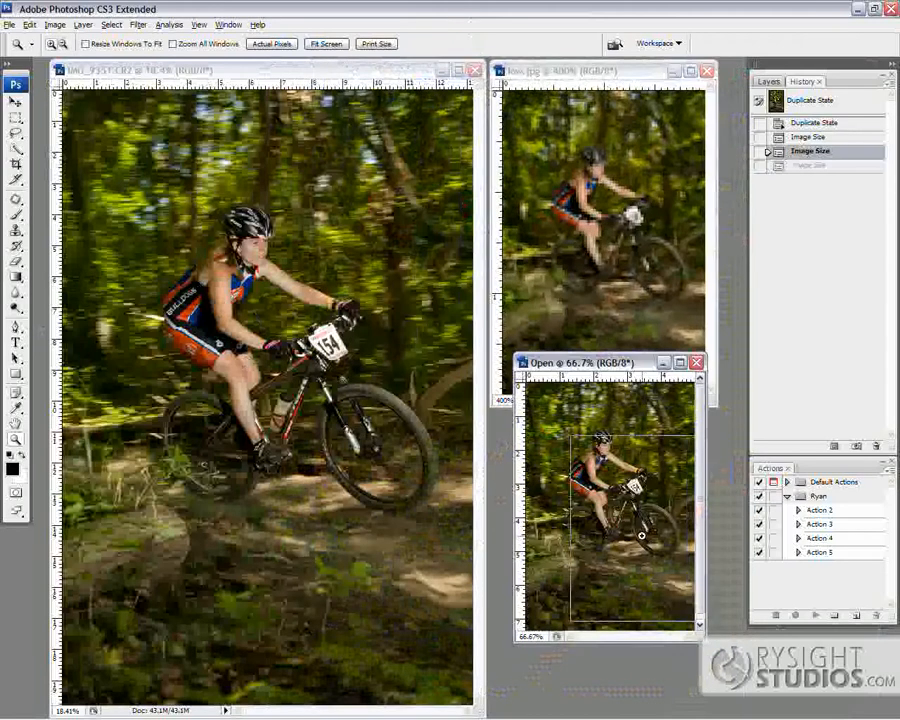
drag(633, 369, 631, 397)
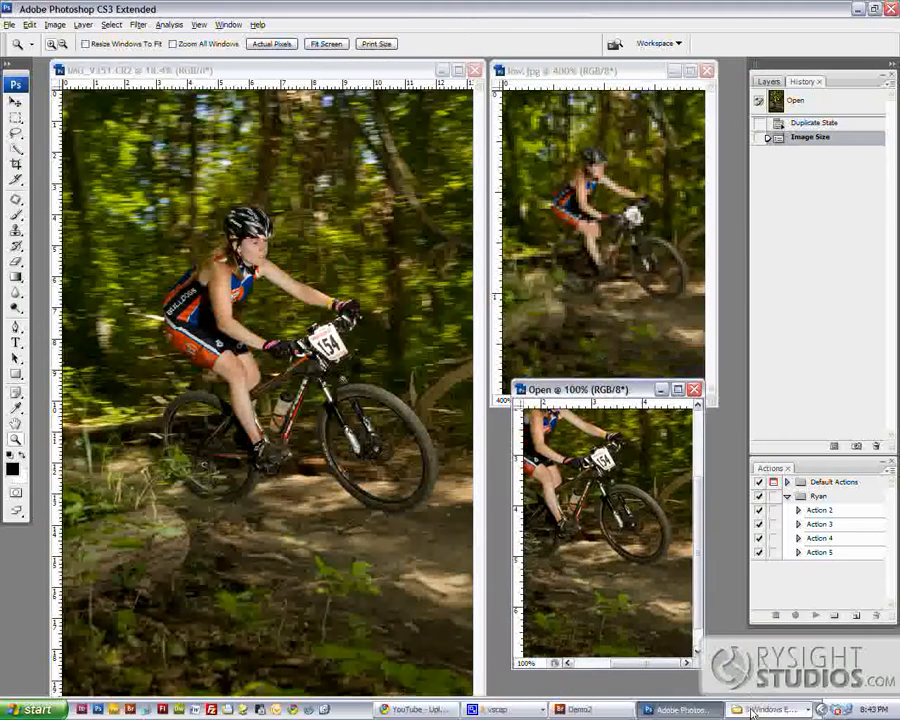
Switch to the demo3 folder in Windows Explorer, compare the JPEG file sizes, check high.jpg's details, and return to Photoshop
click(760, 709)
click(762, 654)
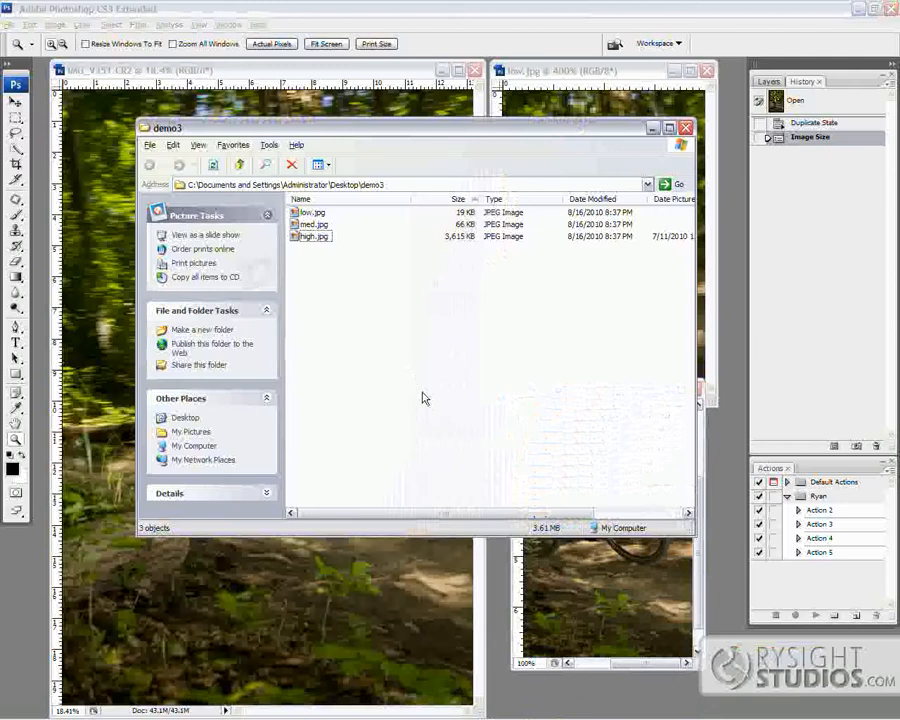
click(318, 237)
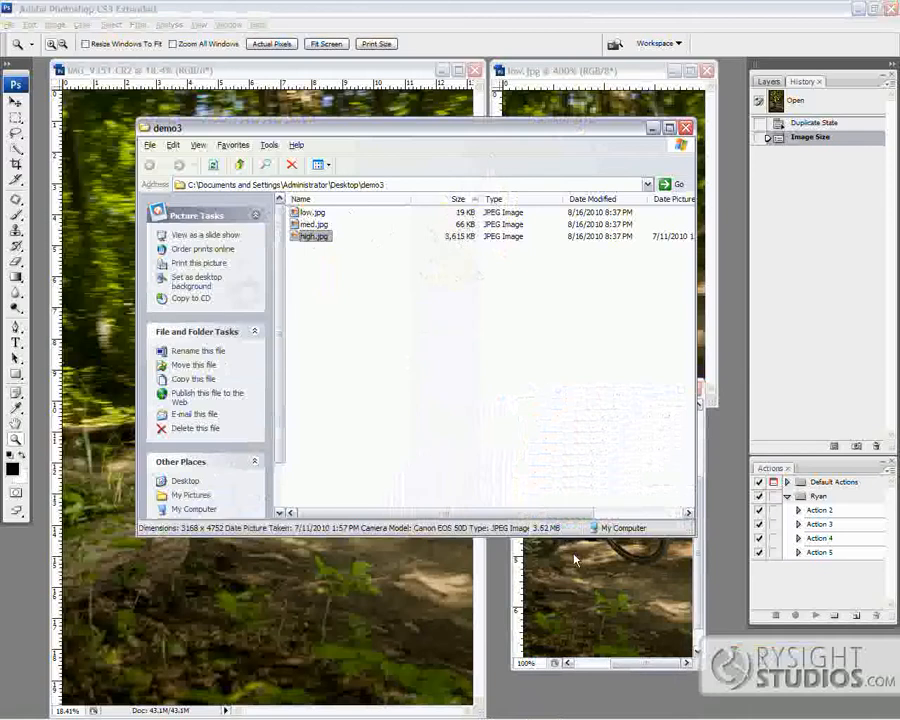
click(490, 601)
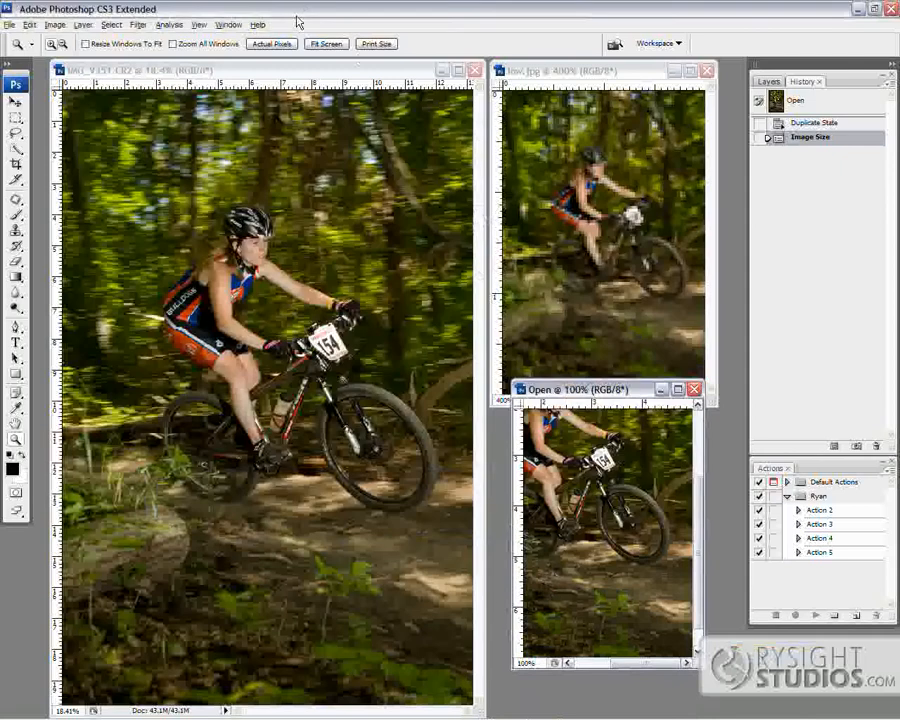
Move the Open image's window clear below low.jpg and make IMG_9351.CR2 the active image
drag(281, 71, 277, 70)
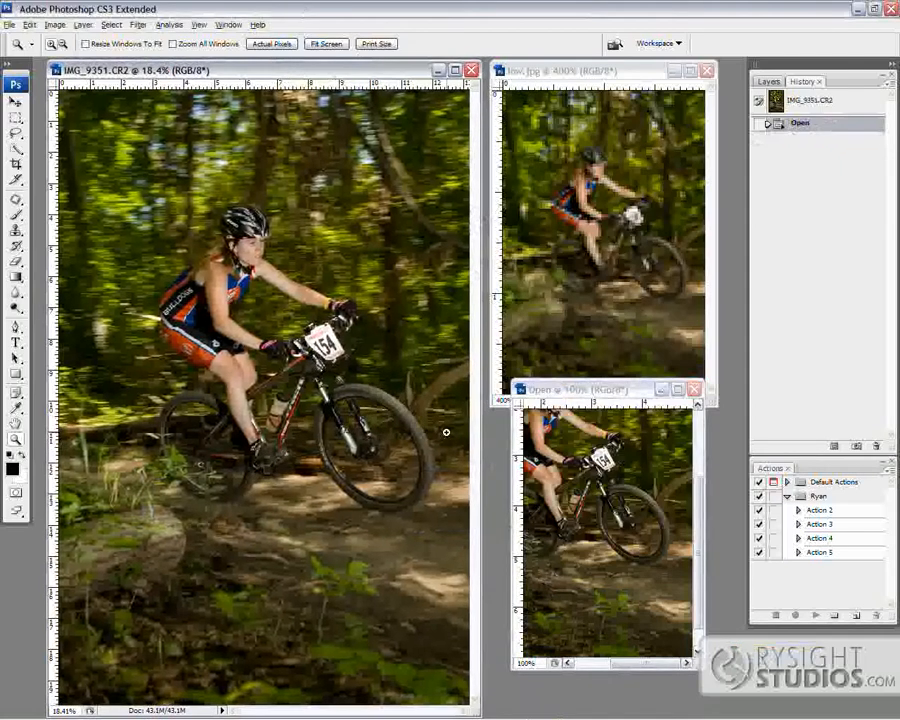
drag(629, 392, 618, 430)
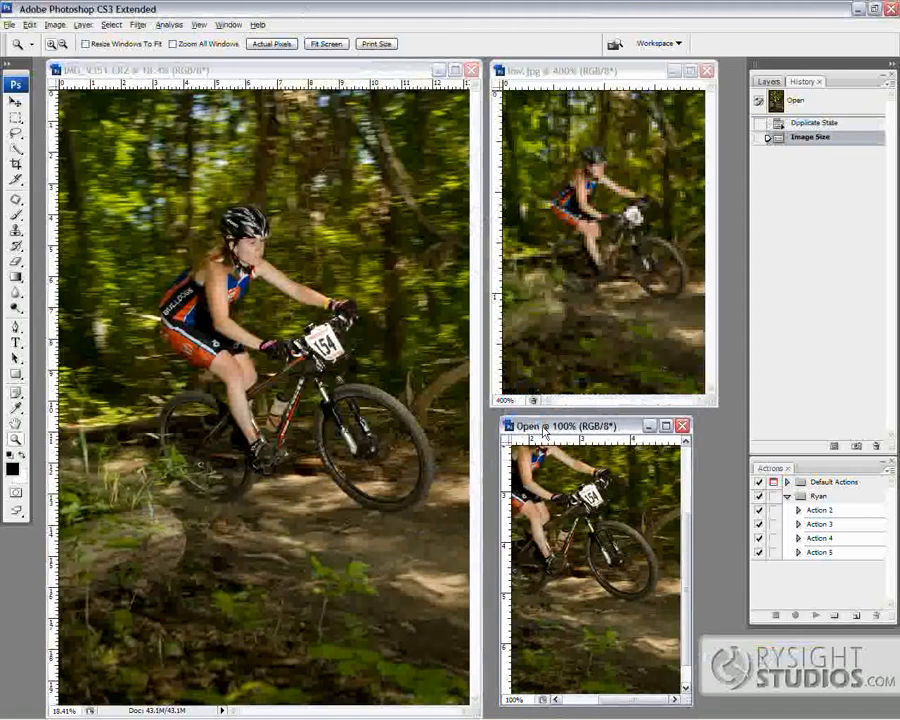
click(180, 69)
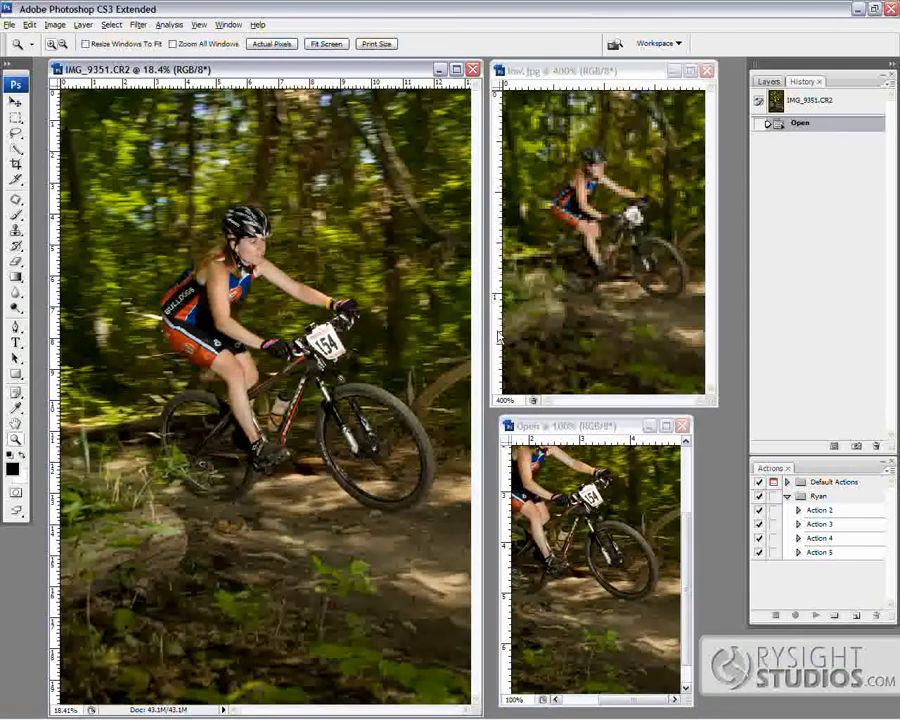
Open IMG_9351.CR2 in Save for Web & Devices, accepting the large-image warning
click(55, 26)
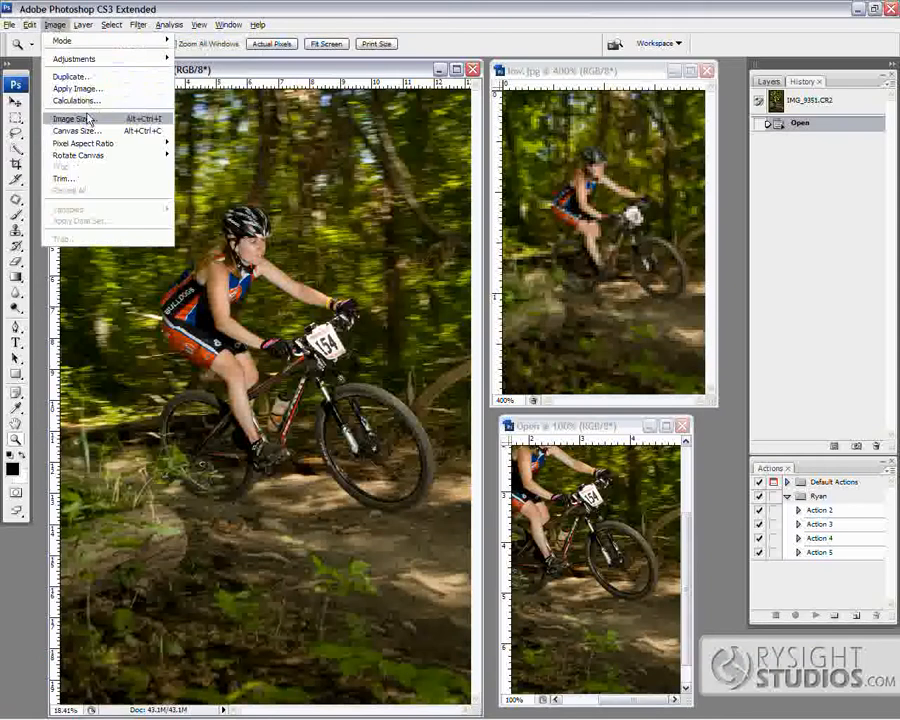
mouse_move(9, 28)
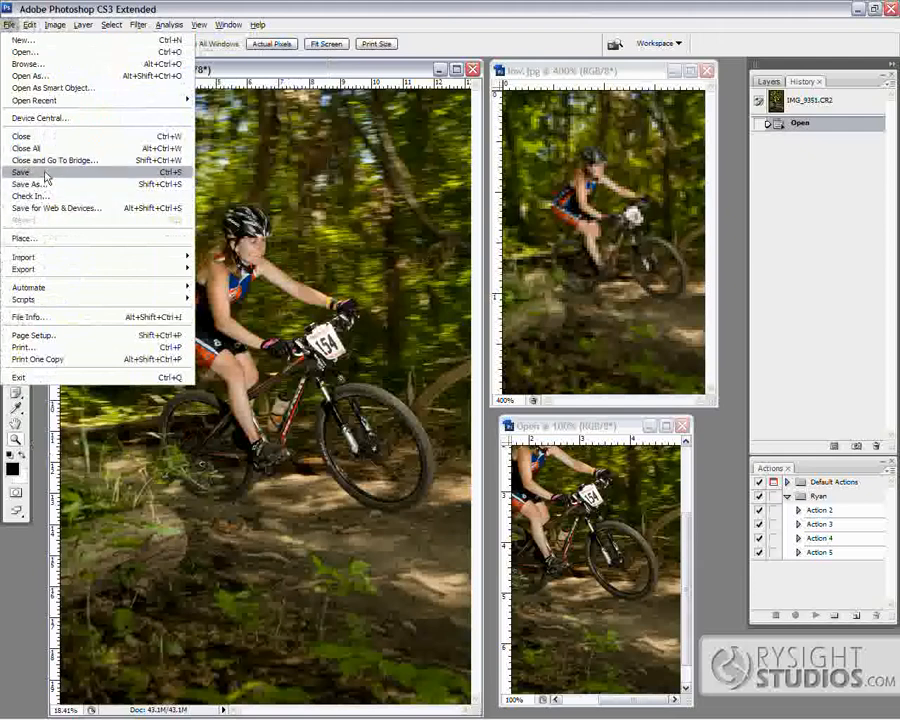
click(68, 209)
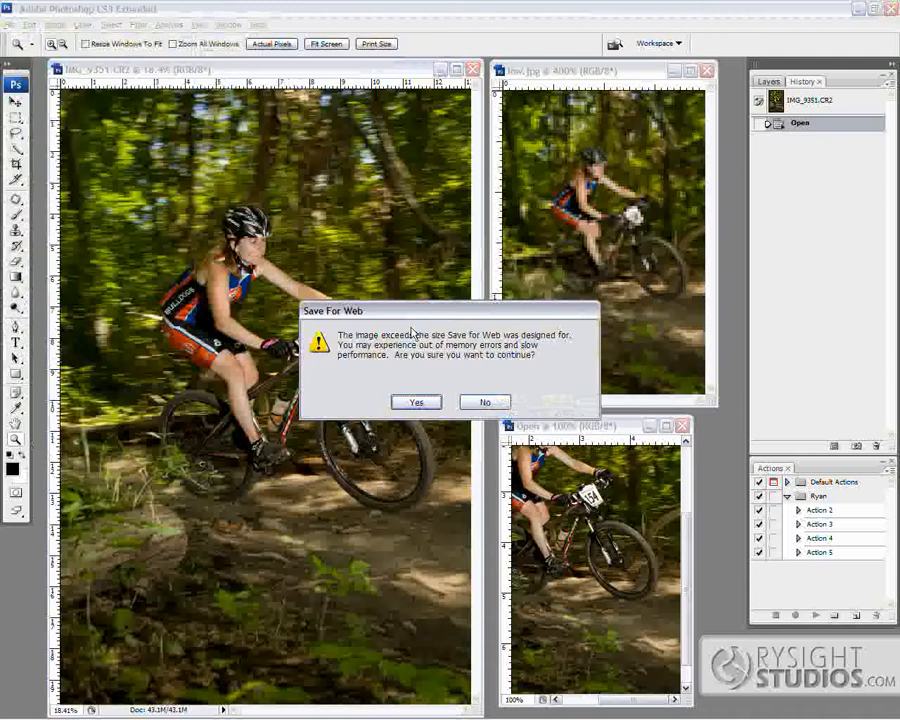
click(417, 404)
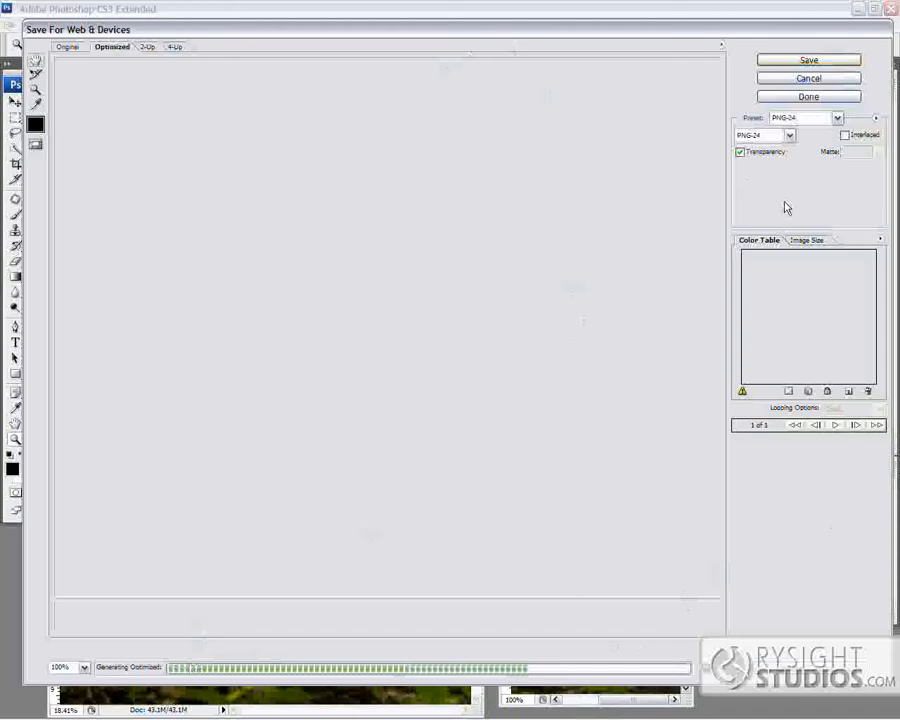
click(812, 240)
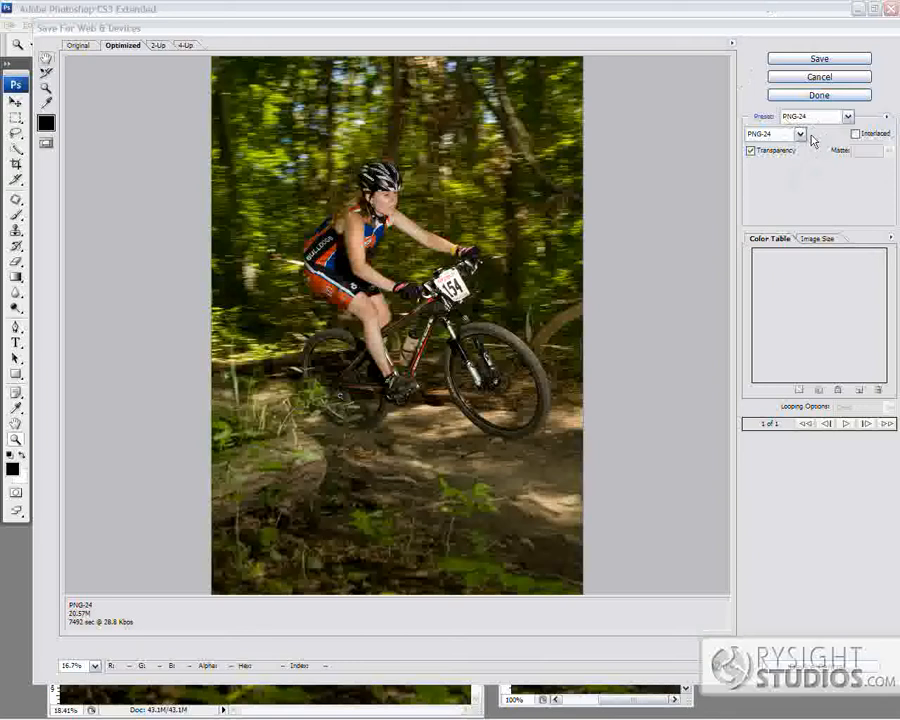
Choose the JPEG High preset for the web export and raise its quality to 100
click(848, 118)
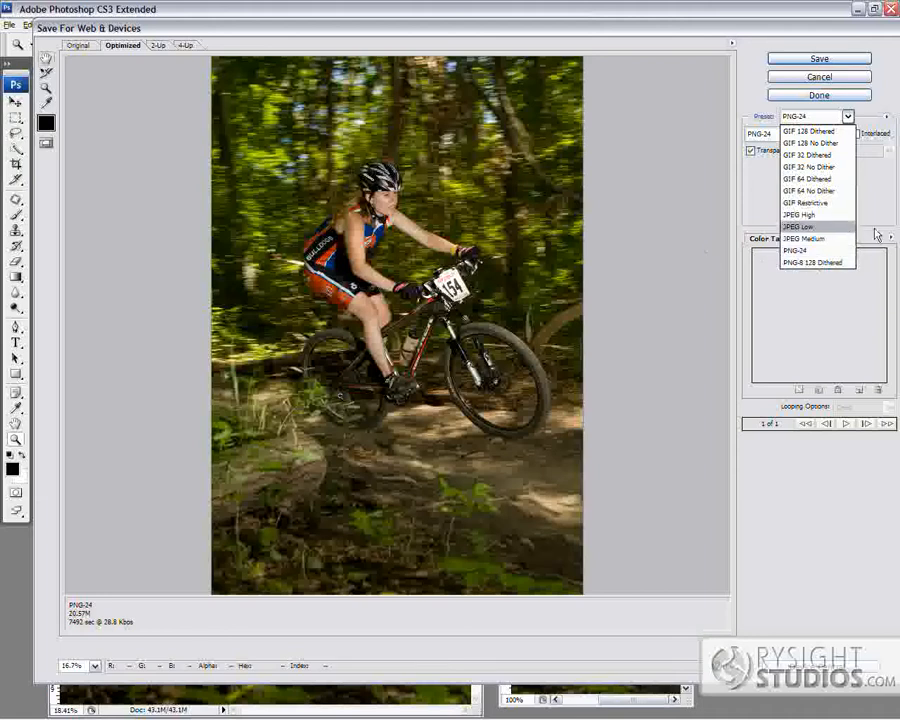
click(819, 216)
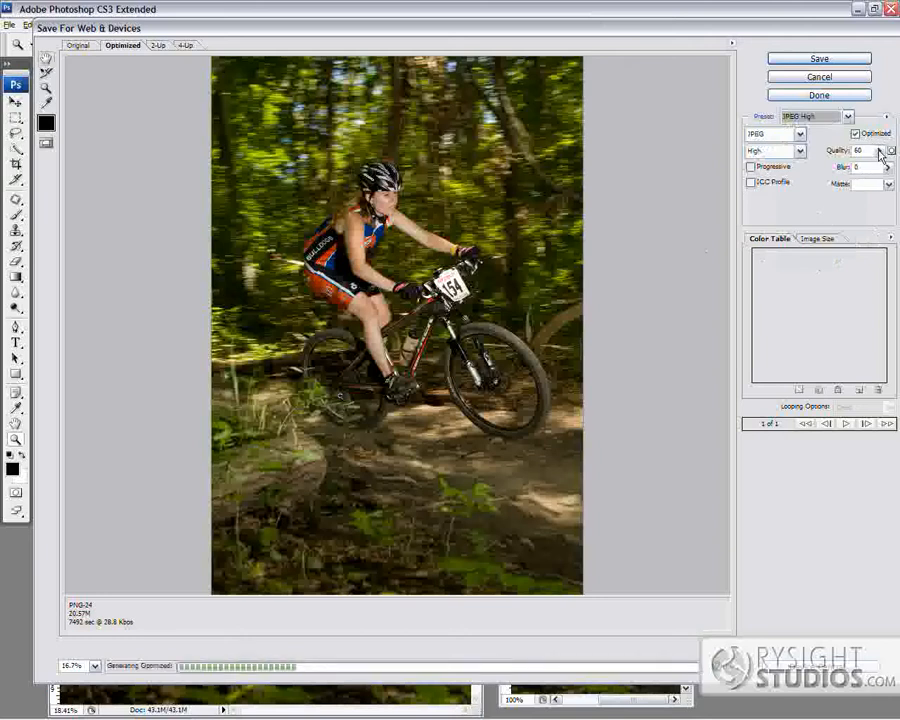
click(880, 151)
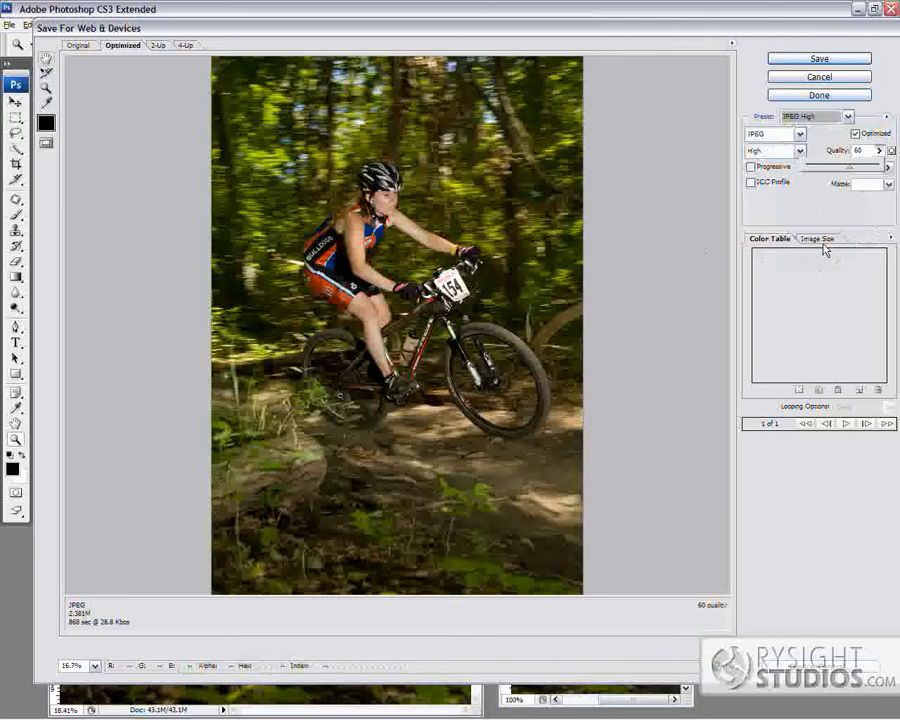
drag(851, 172, 884, 183)
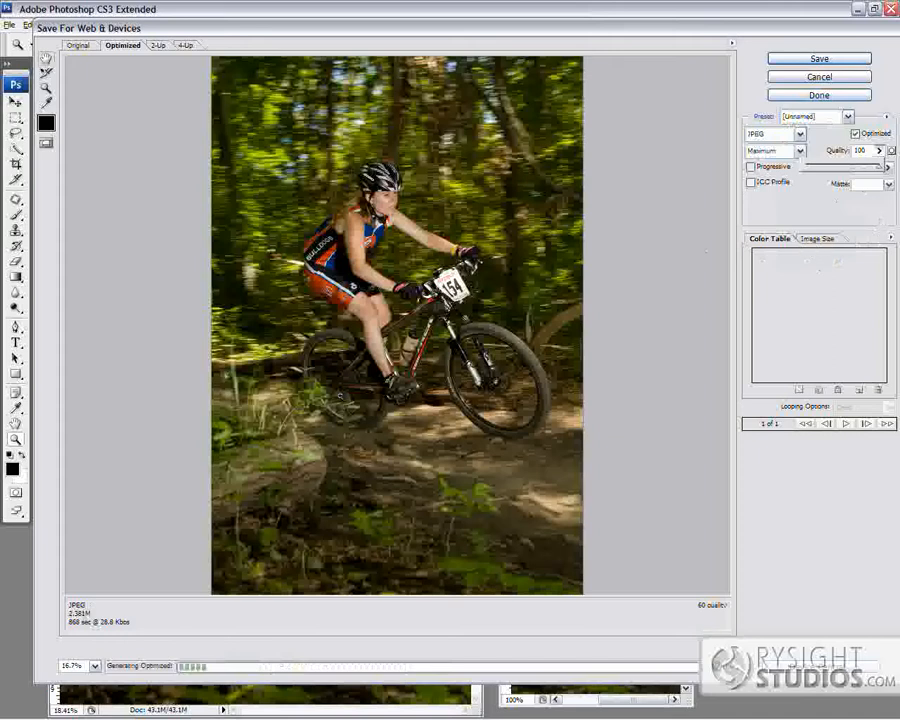
Examine the web export's Image Size fields for width, height and percent, and its available resampling quality options
click(818, 239)
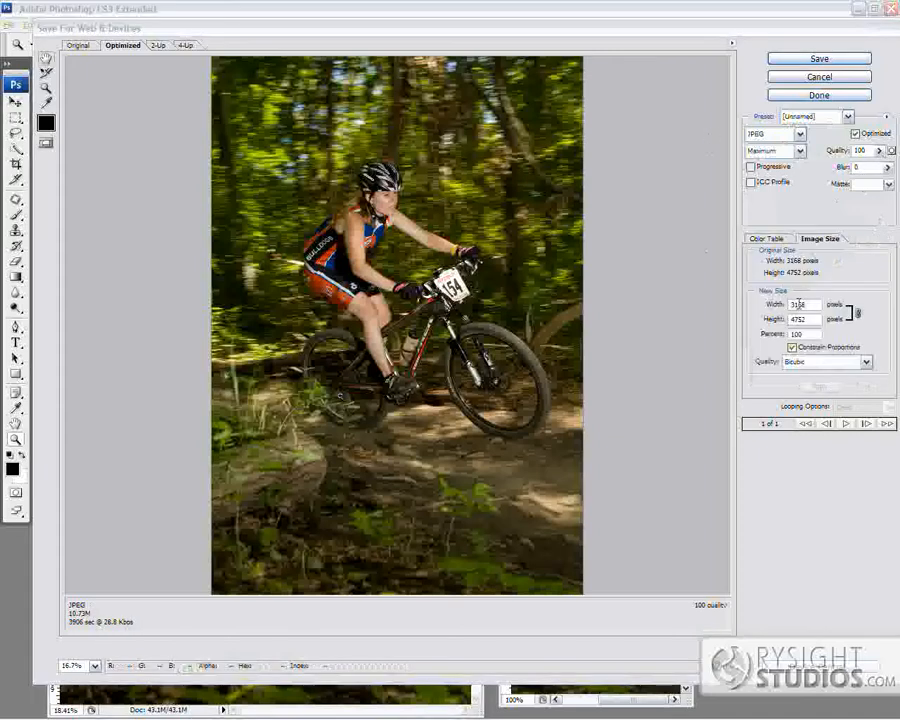
double_click(816, 305)
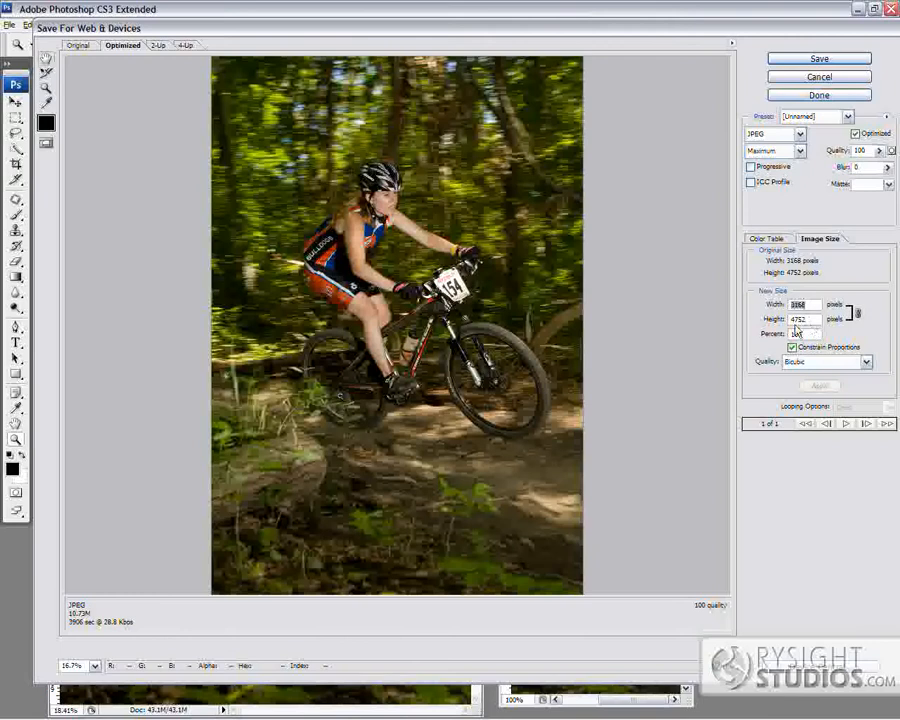
double_click(797, 333)
click(866, 362)
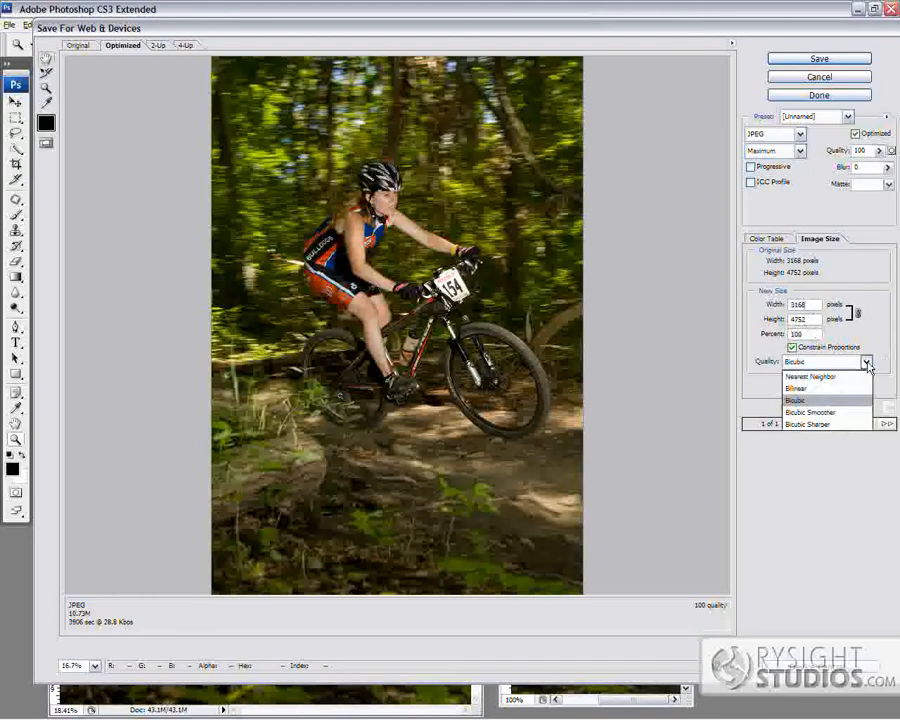
click(885, 363)
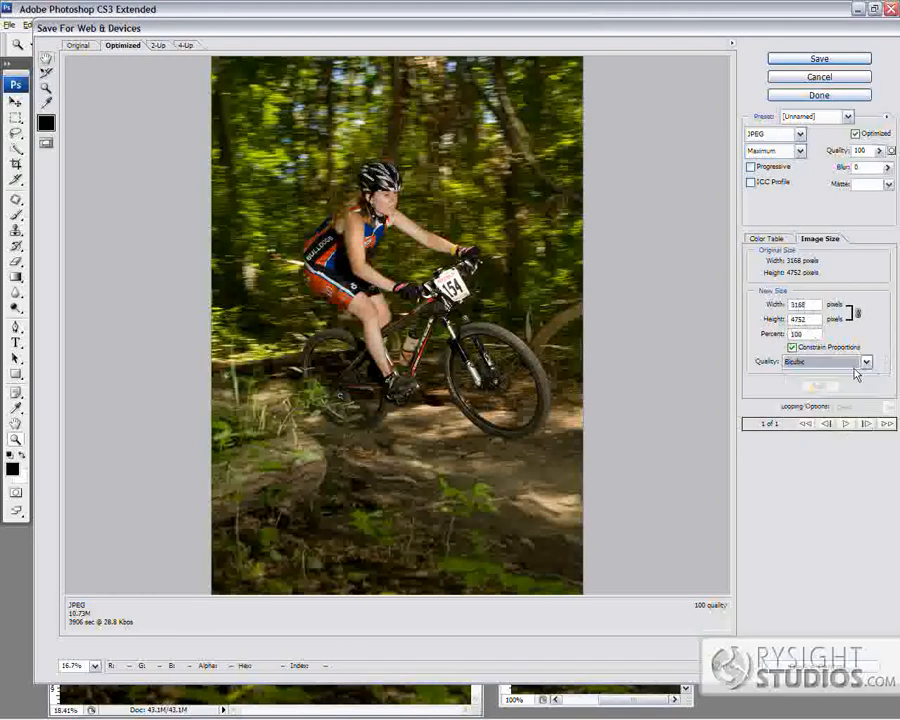
click(866, 362)
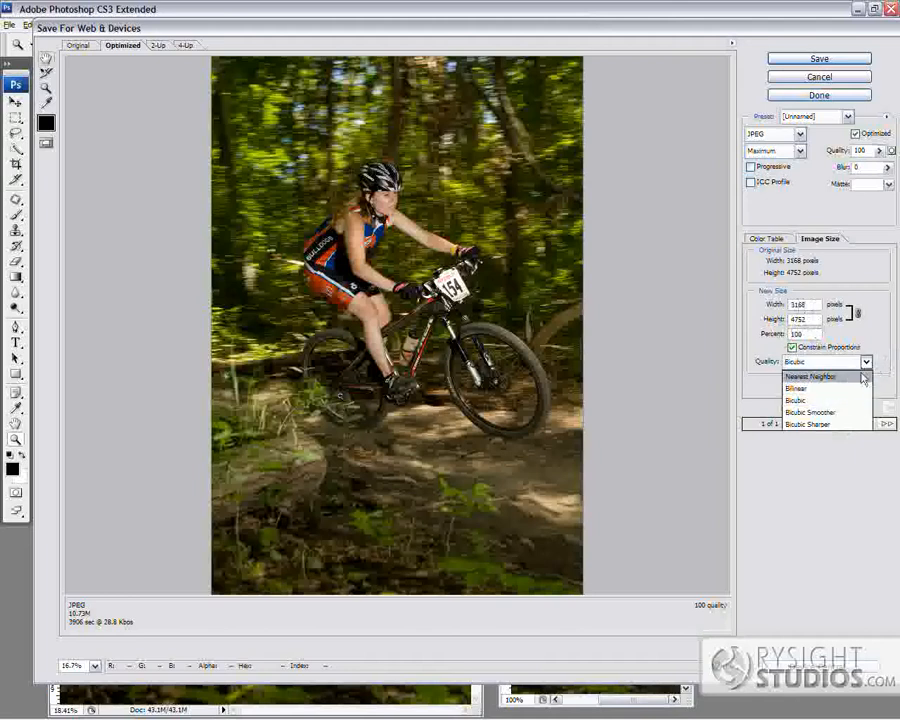
click(865, 363)
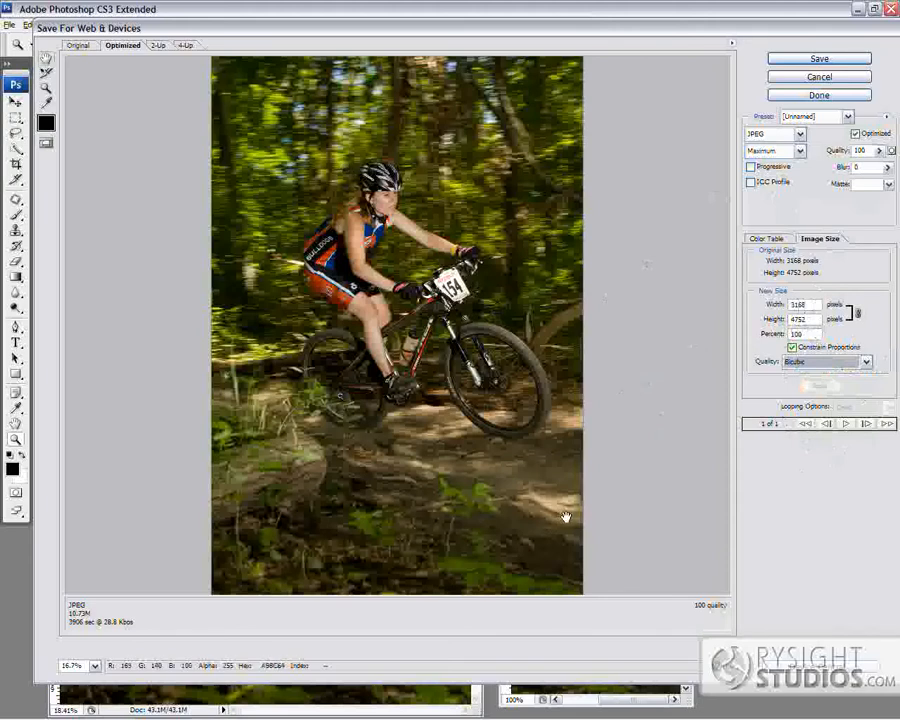
Set the web export to the JPEG High preset and save it as highweb.jpg in the Desktop's demo3 folder
click(846, 117)
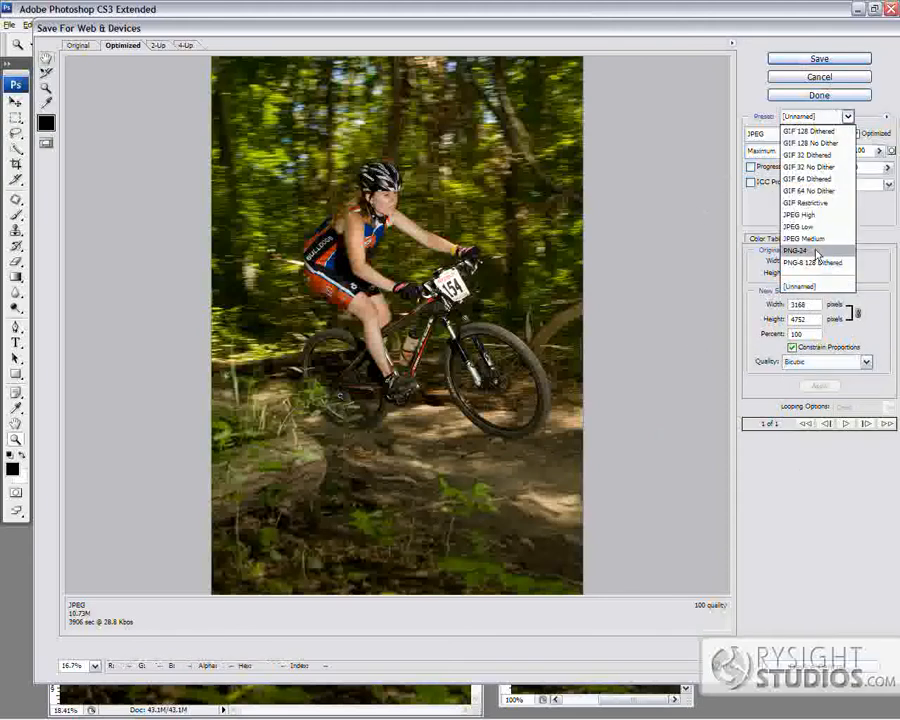
click(826, 216)
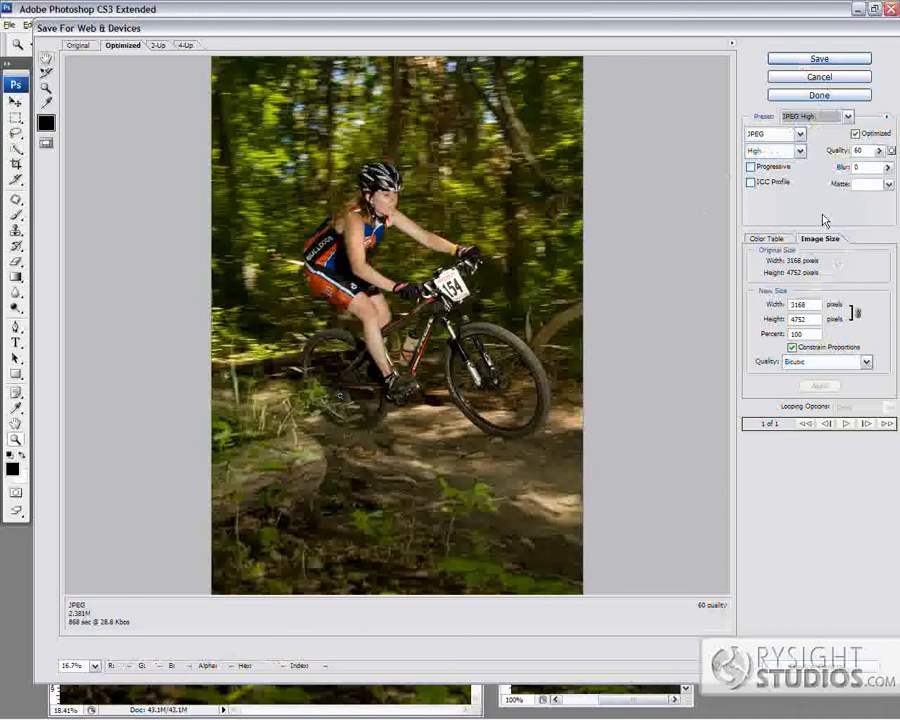
click(820, 60)
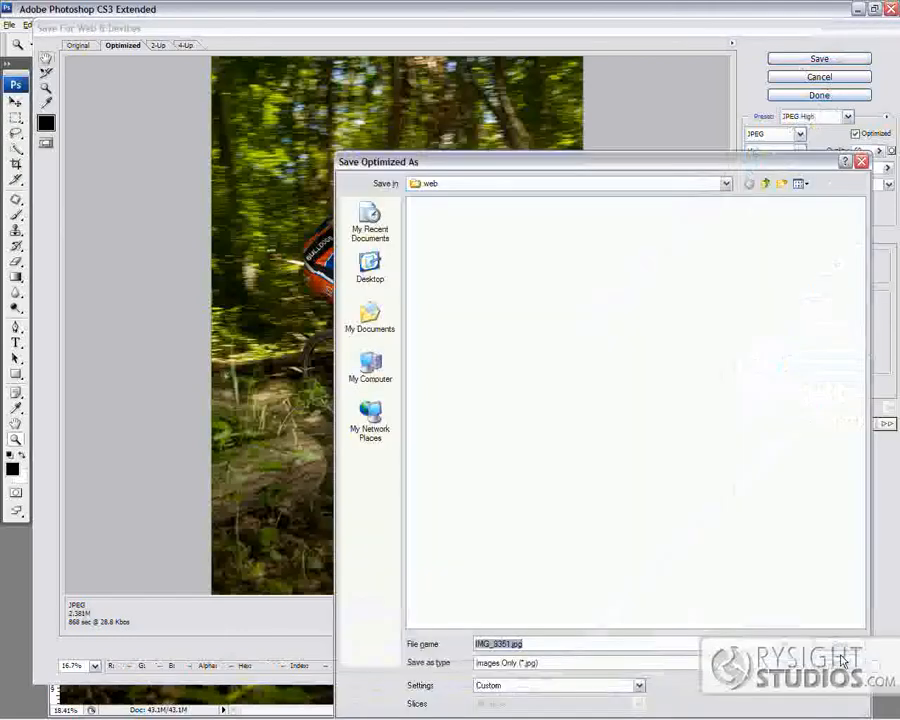
click(373, 286)
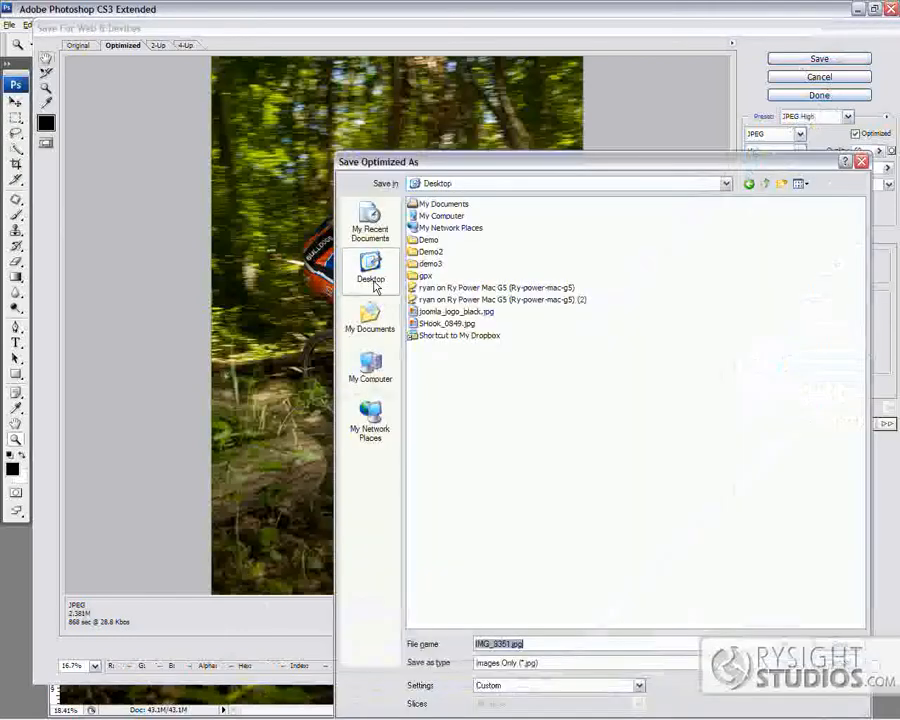
double_click(429, 262)
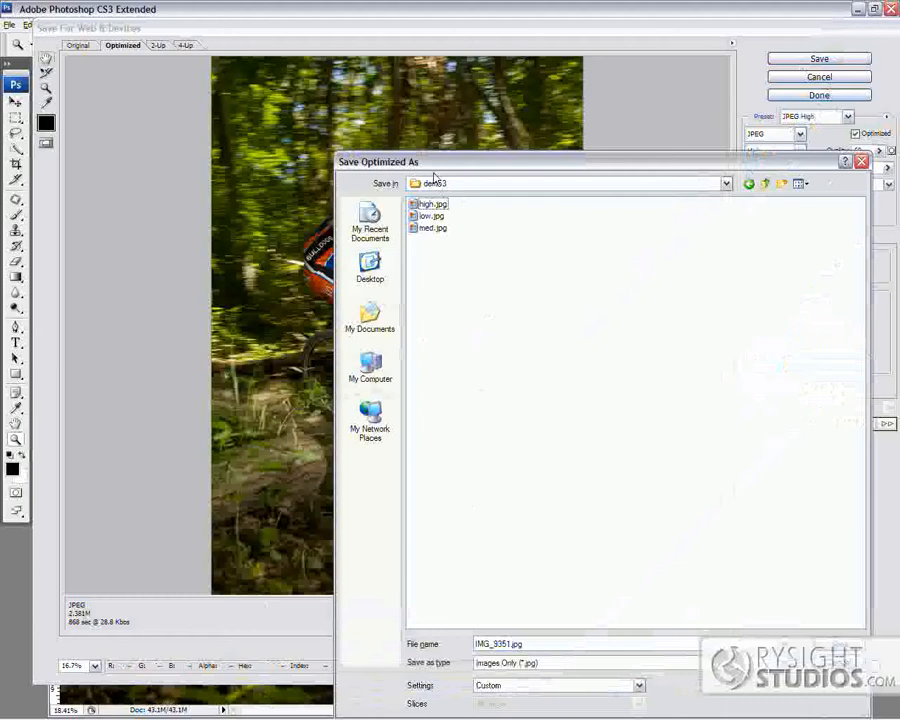
click(432, 204)
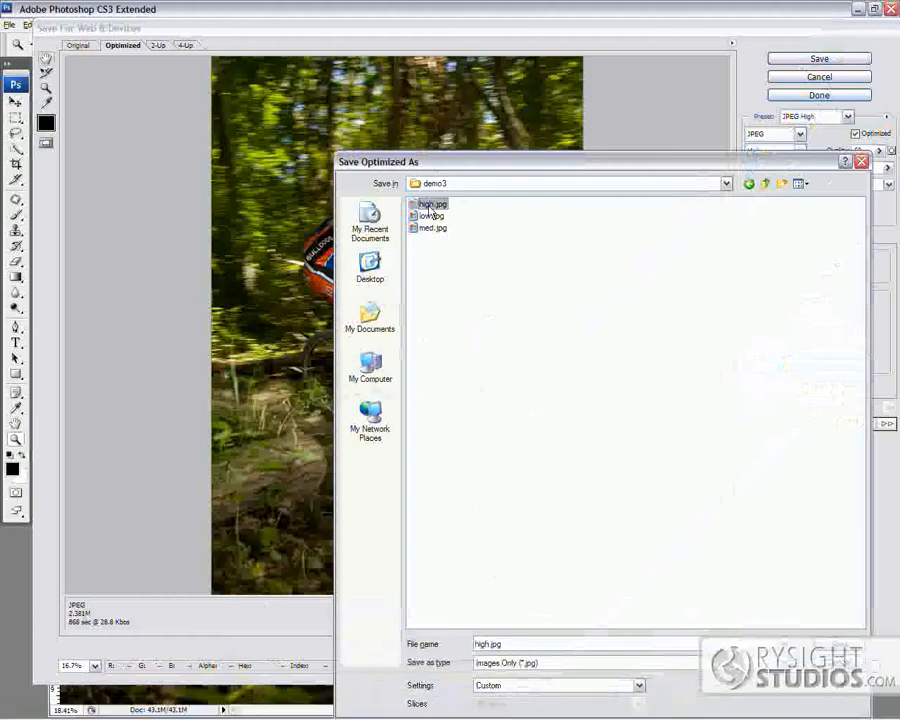
double_click(487, 644)
click(487, 644)
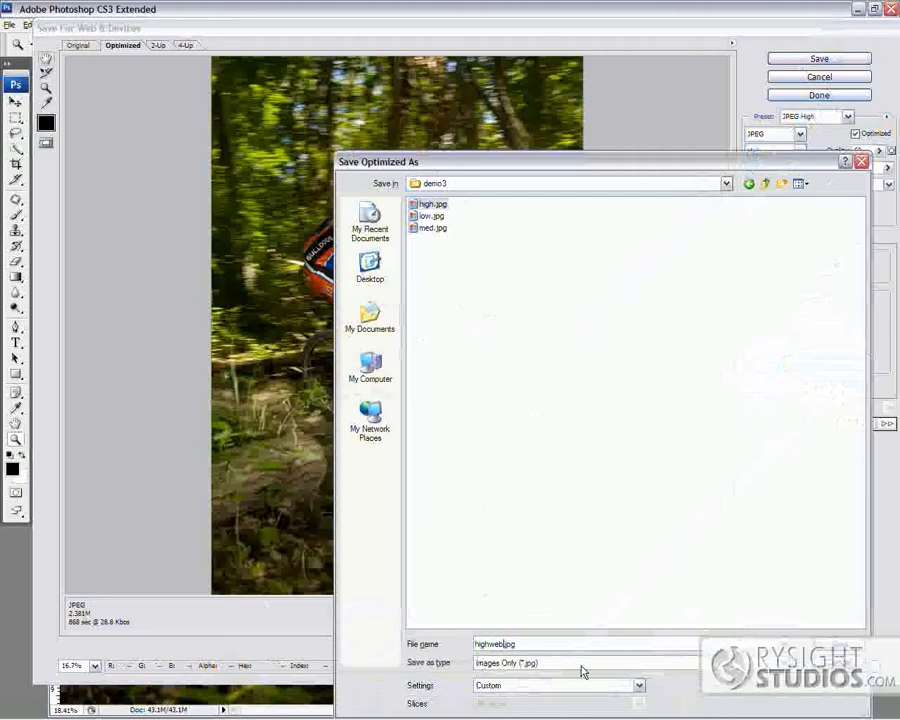
key(Return)
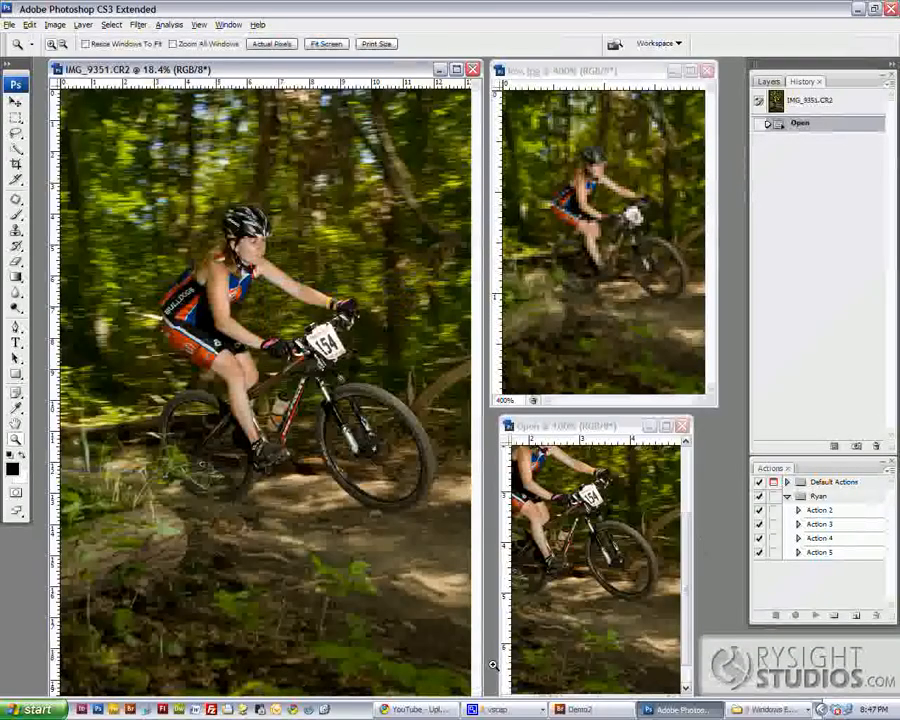
Switch to the demo3 folder in Windows Explorer and compare the file details of highweb.jpg and high.jpg
click(775, 709)
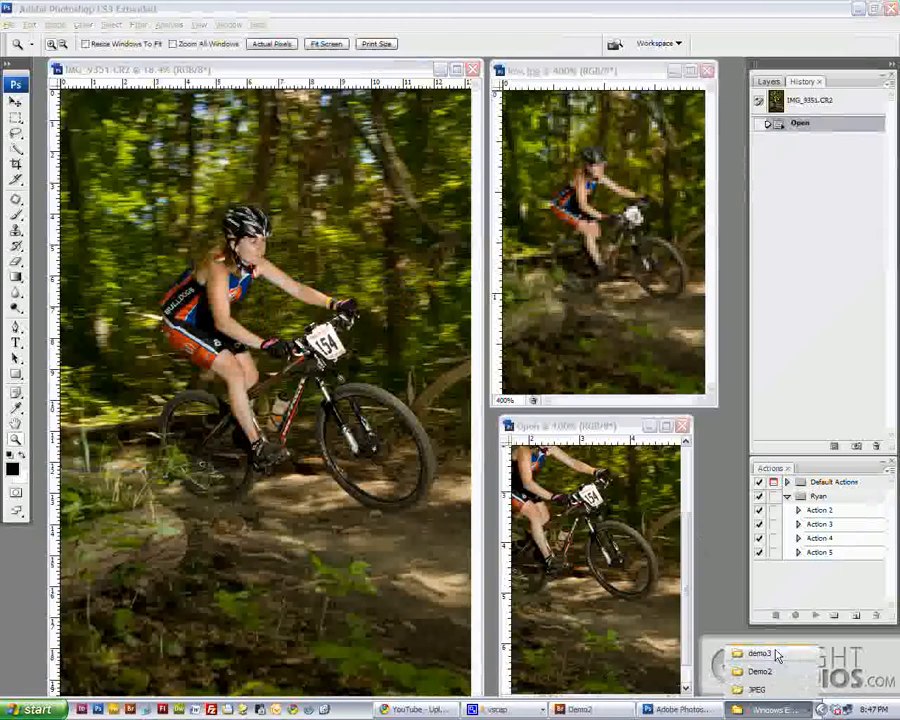
click(760, 653)
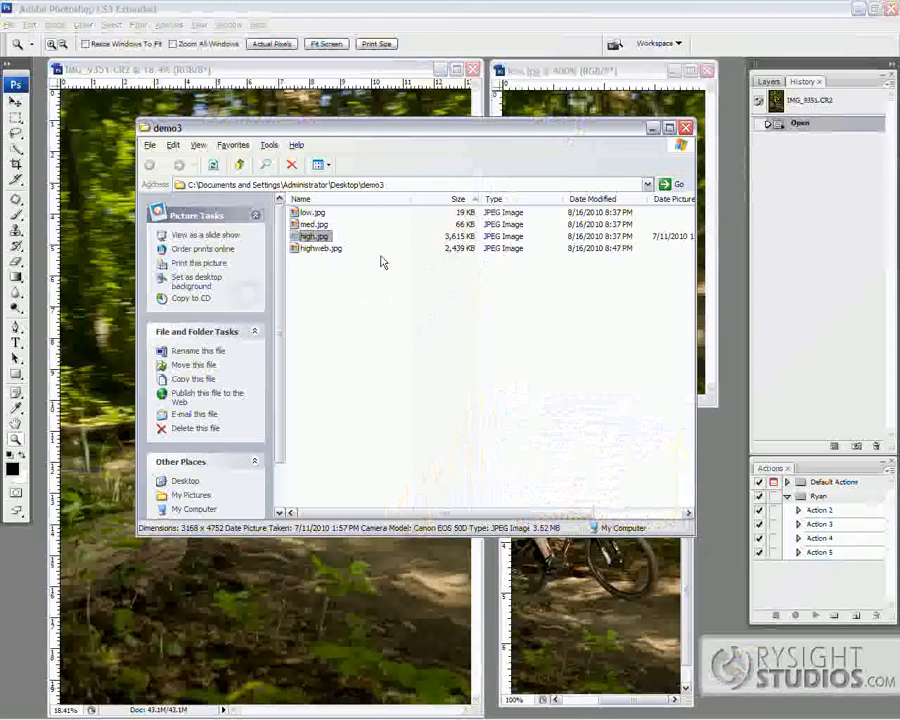
click(321, 248)
click(318, 238)
click(317, 248)
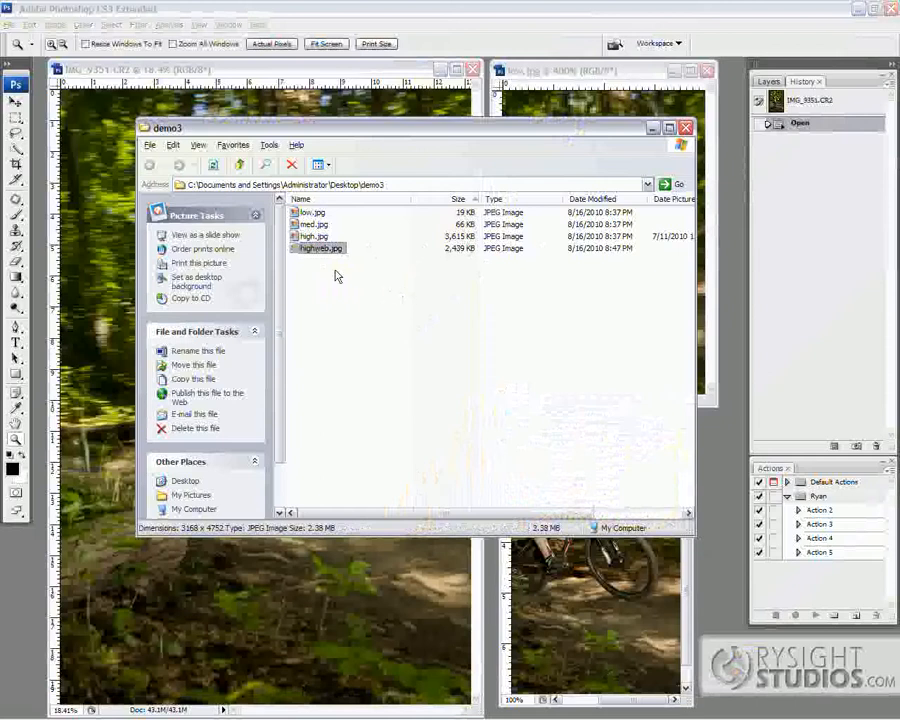
View highweb.jpg in a maximized Windows Picture and Fax Viewer, compare it with high.jpg, and close the viewer
double_click(309, 249)
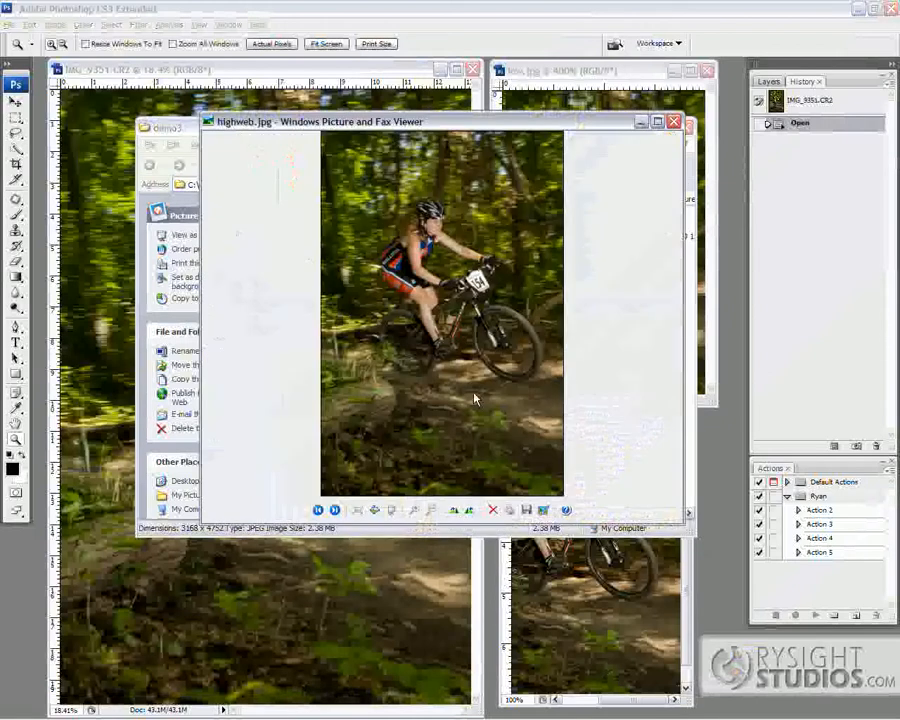
click(657, 121)
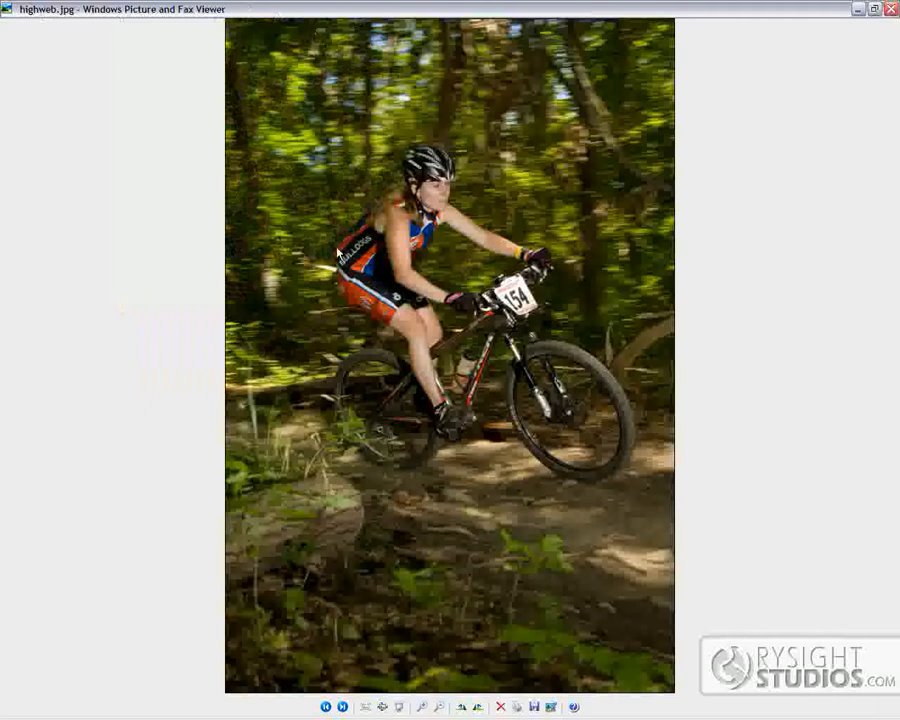
click(326, 707)
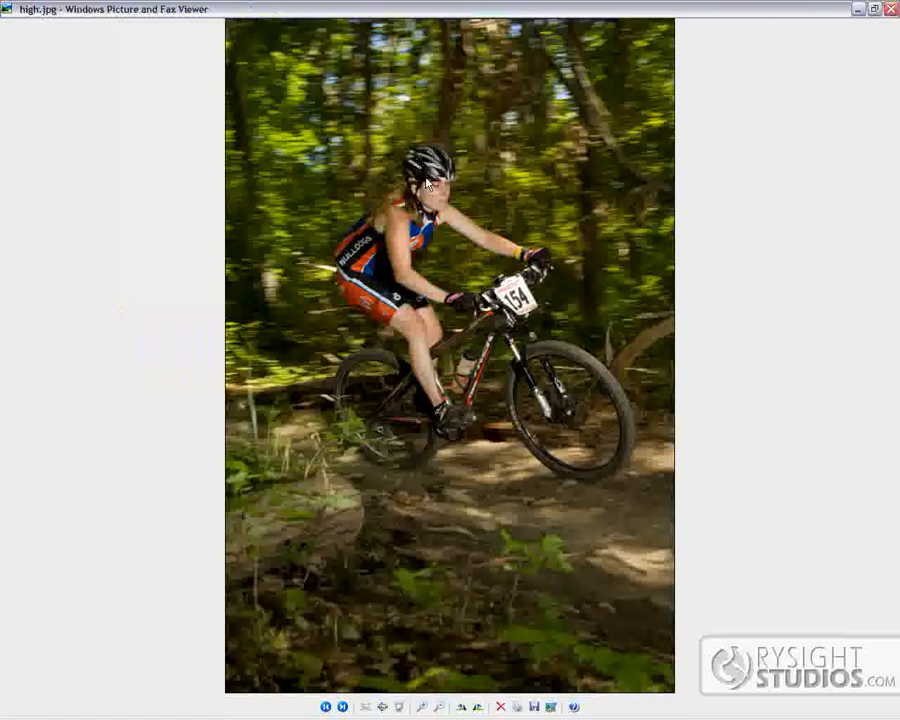
click(890, 9)
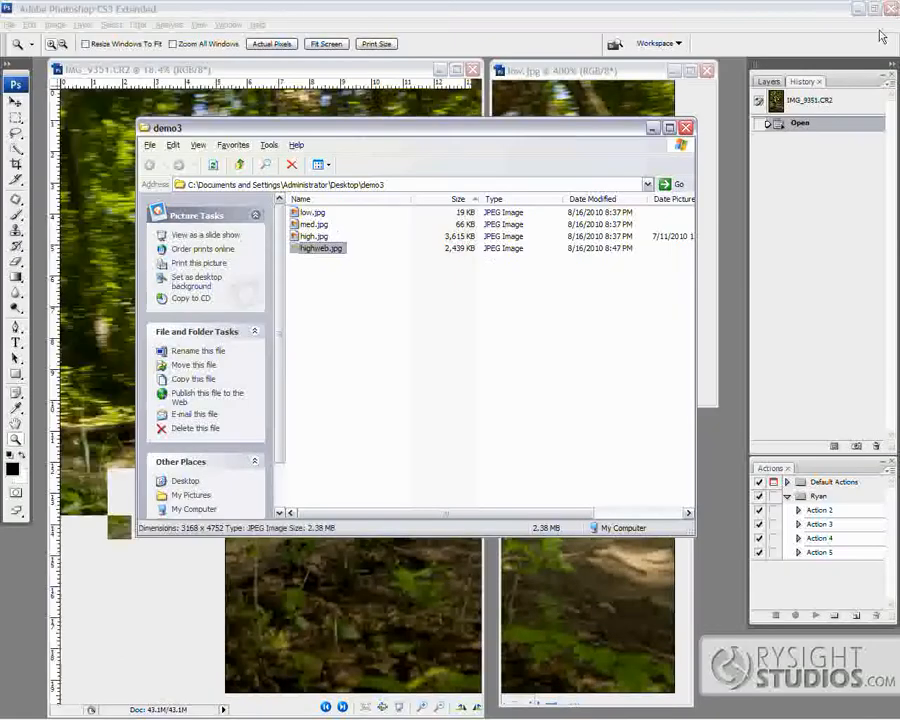
Shrink the demo3 window and move it below the riders to compare photos with file sizes, and close it
drag(390, 138, 447, 233)
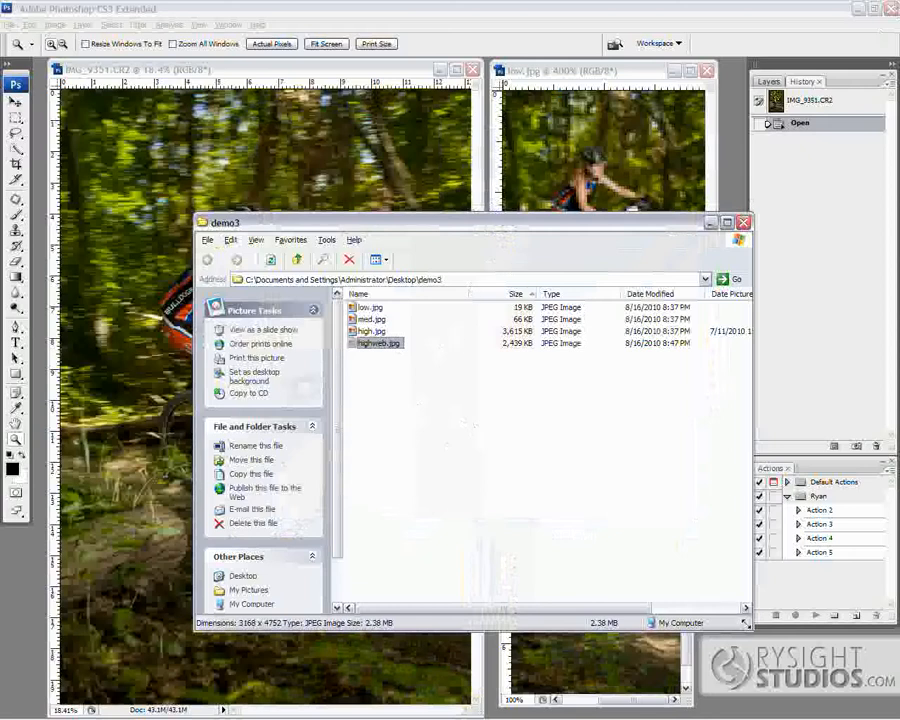
drag(745, 624, 717, 398)
drag(534, 233, 540, 433)
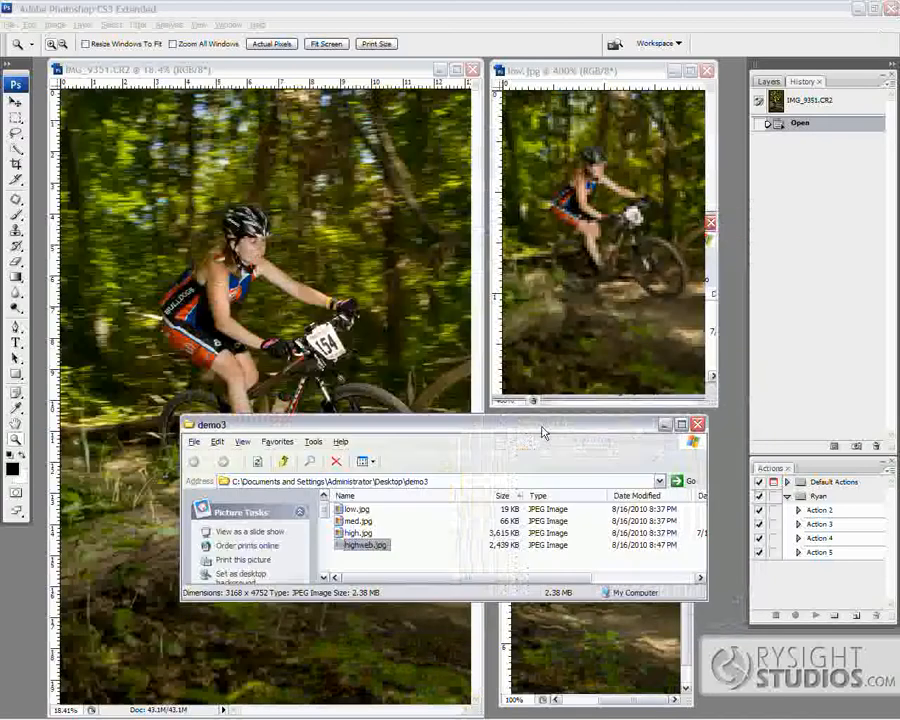
click(698, 425)
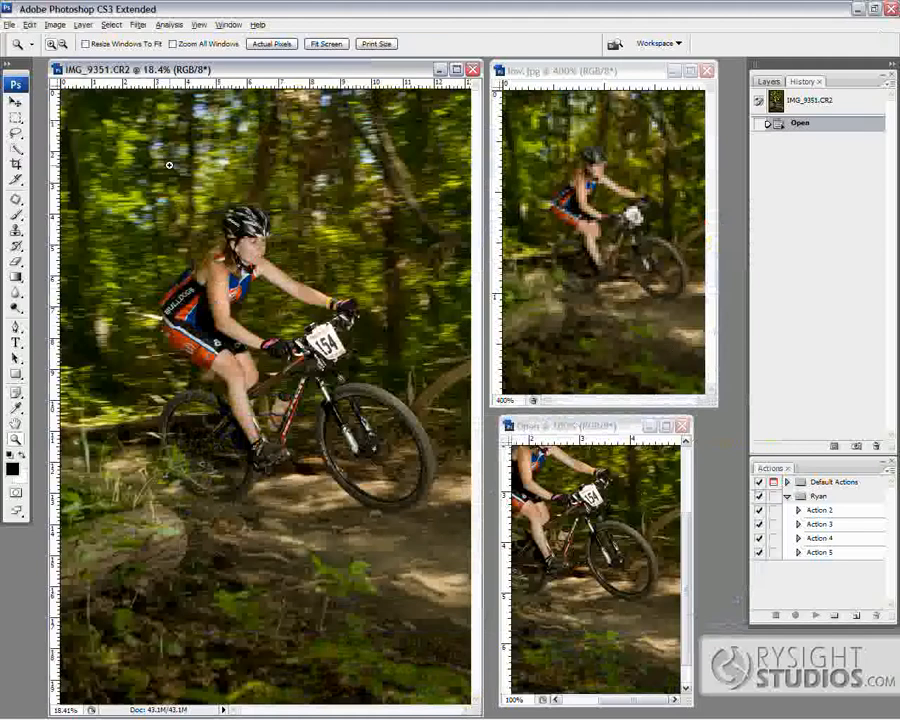
Move the medium-resolution photo's window over the original photo and enlarge it to fit the screen
drag(172, 64, 167, 63)
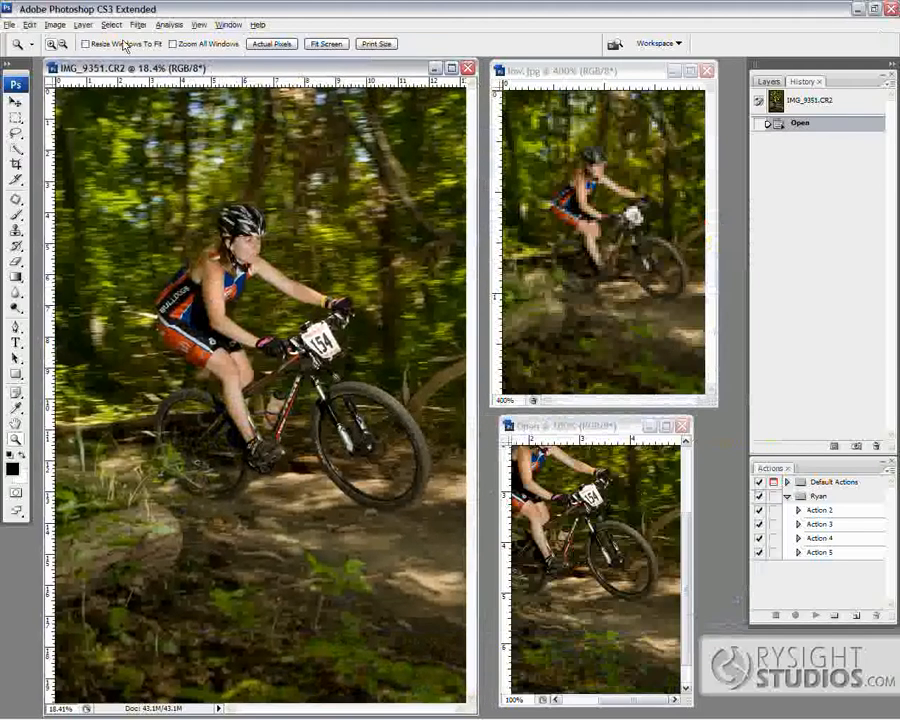
click(8, 24)
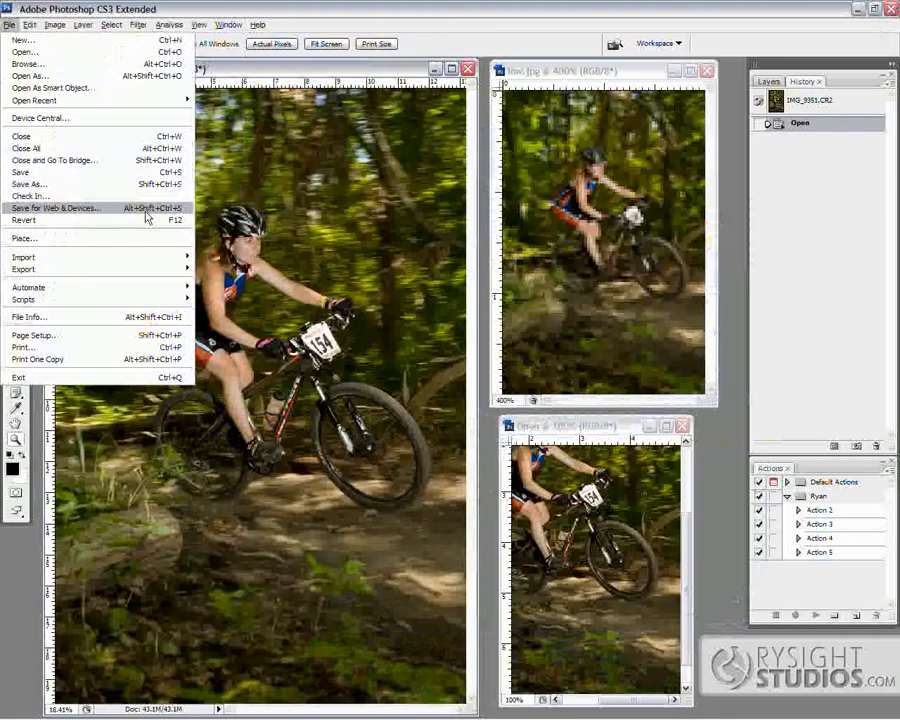
click(600, 424)
drag(600, 424, 367, 251)
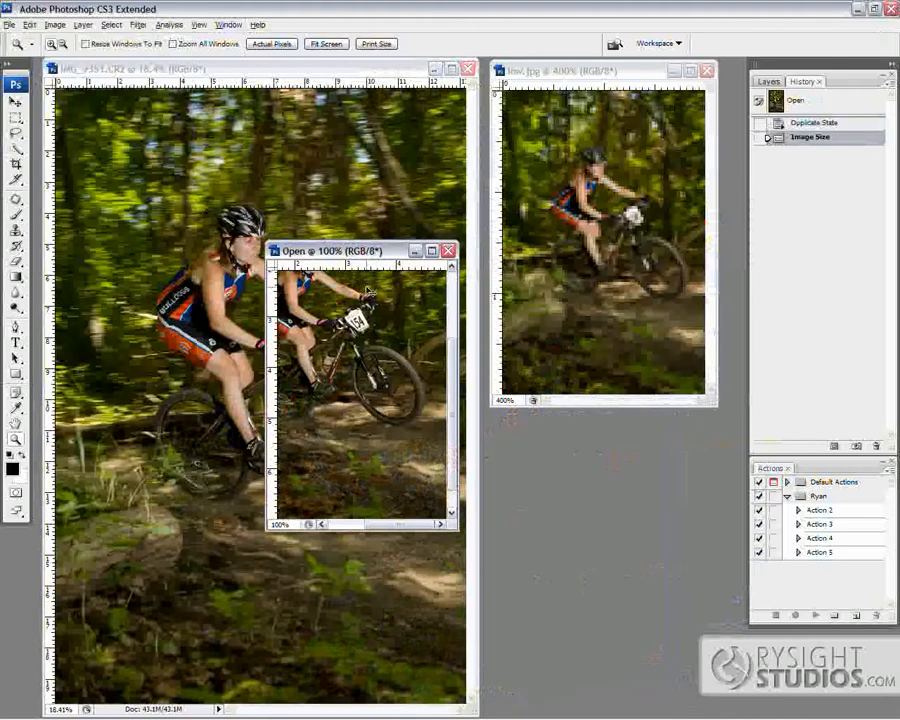
key(ctrl+0)
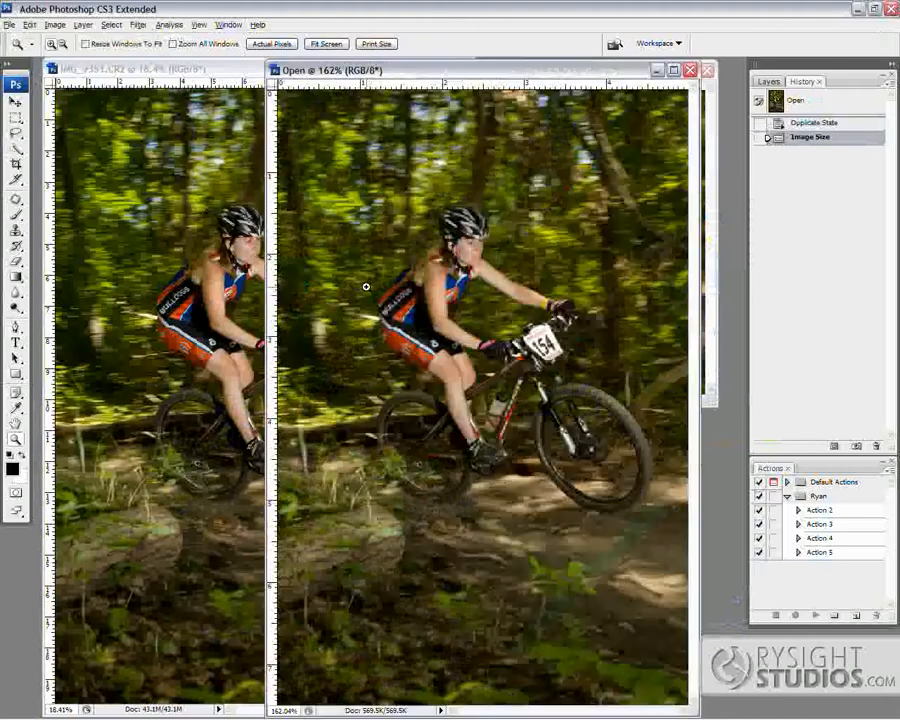
Start a Save for Web export of the medium-resolution photo with the GIF 128 Dithered preset
click(33, 25)
mouse_move(10, 25)
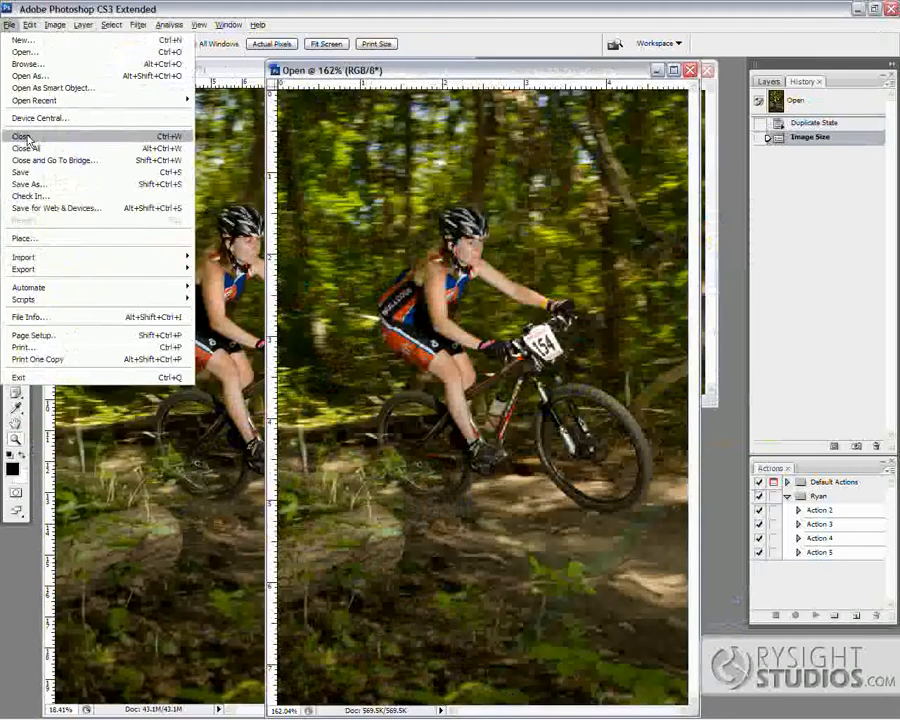
mouse_move(68, 293)
click(24, 208)
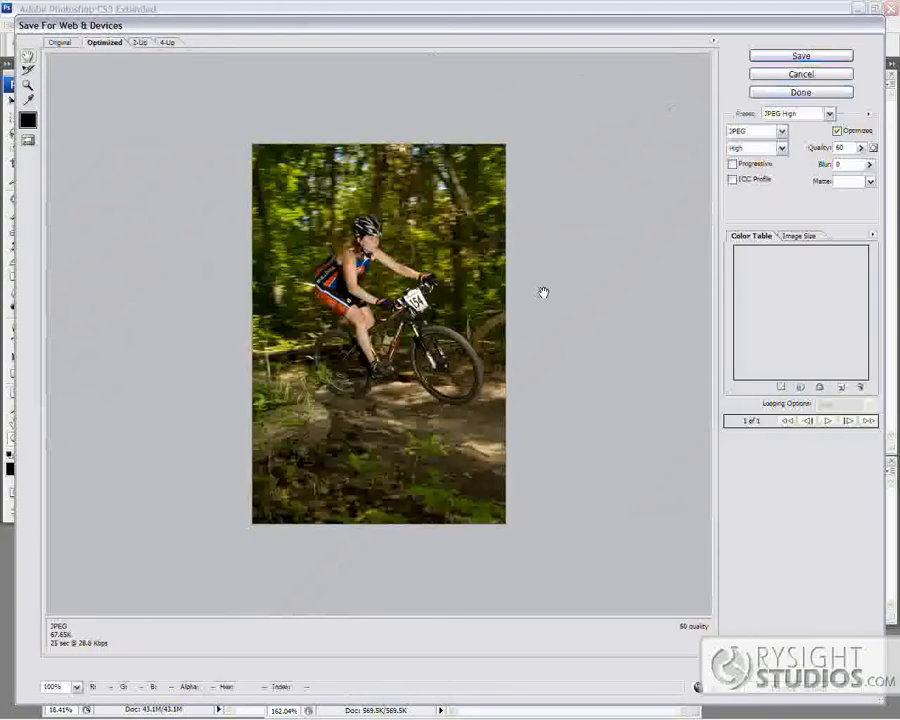
click(829, 113)
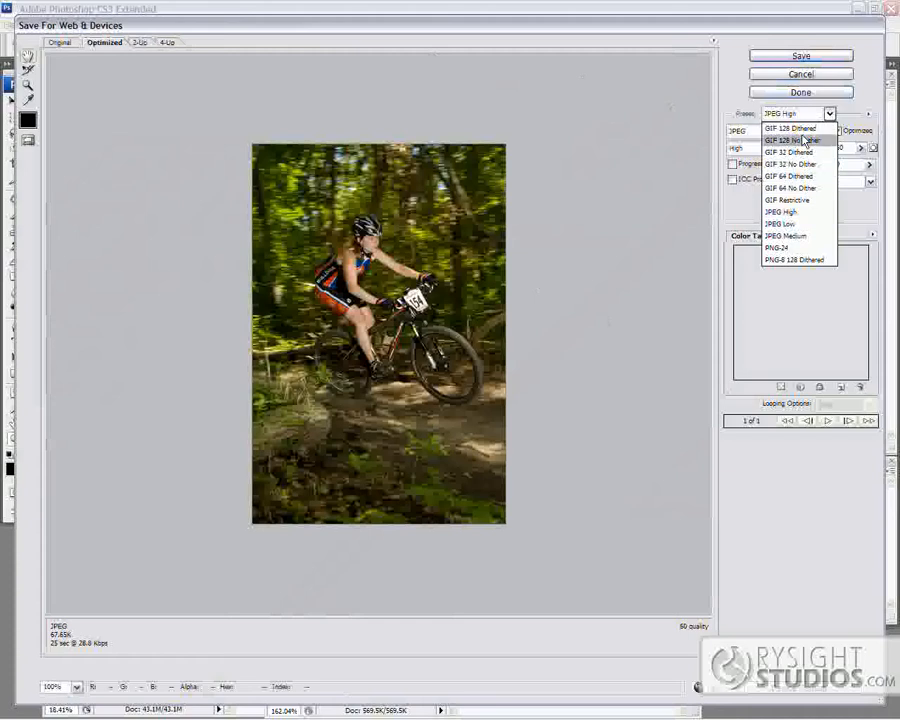
click(805, 130)
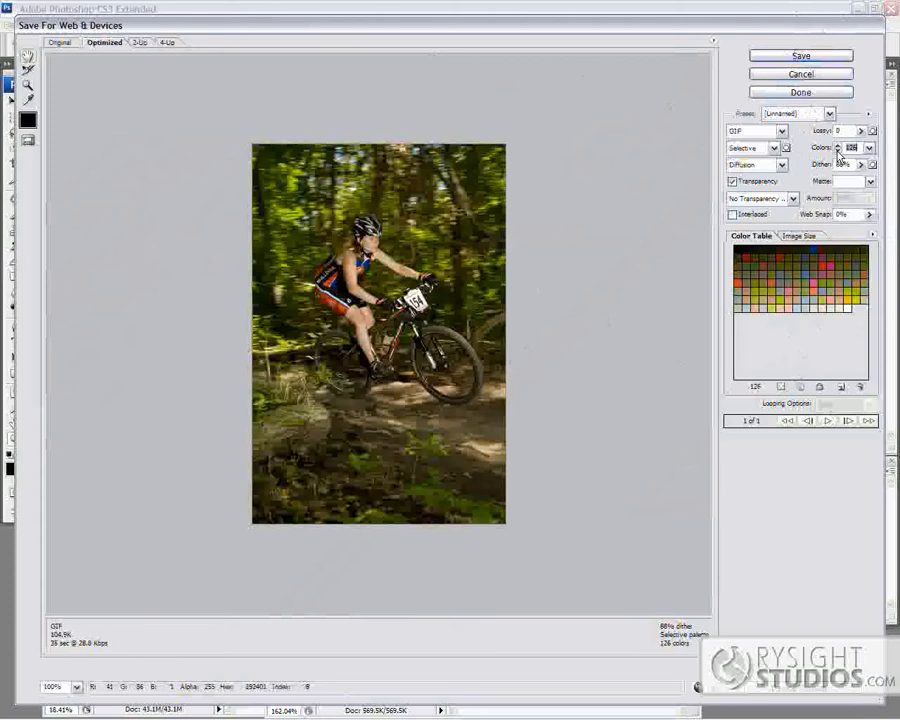
Reduce the number of colors in the GIF export to 93
click(838, 151)
click(838, 151)
click(838, 151)
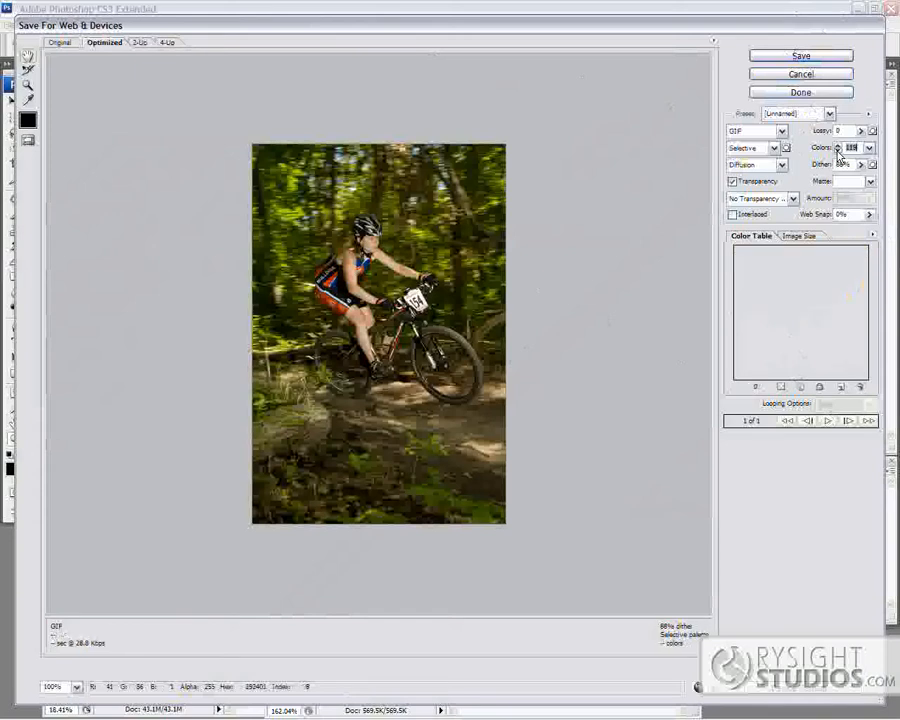
click(838, 151)
click(838, 151)
click(838, 151)
click(838, 151)
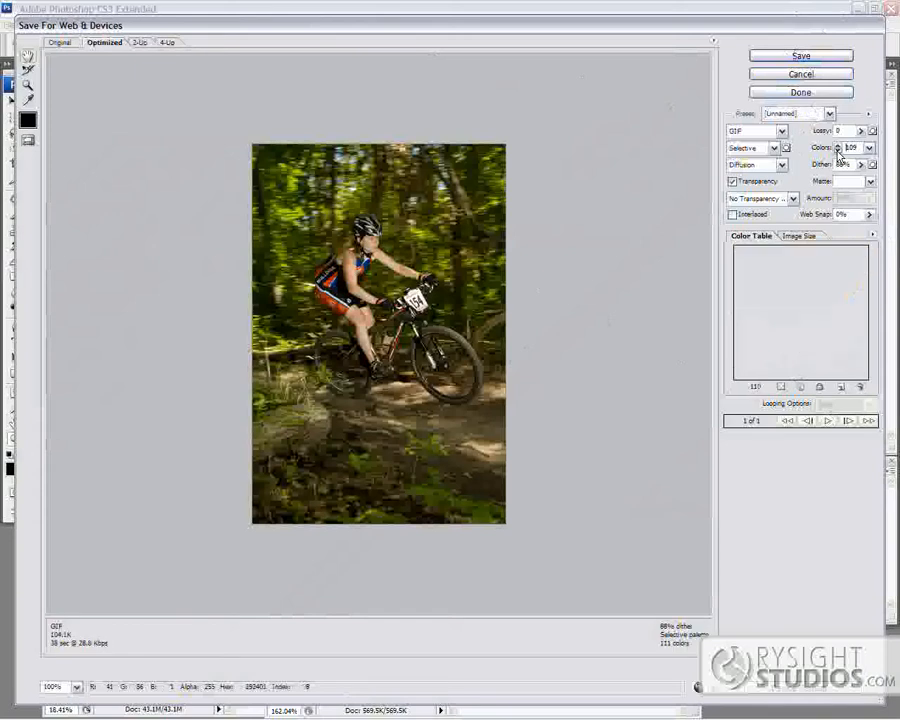
click(838, 151)
click(838, 151)
click(838, 151)
click(838, 151)
click(838, 151)
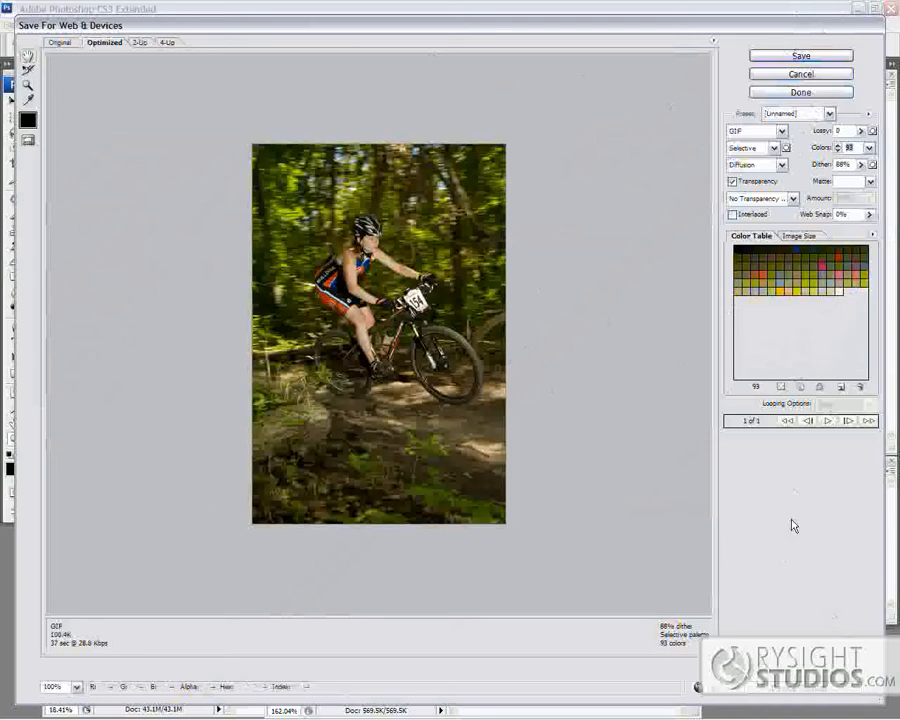
Save the optimized GIF as Open.gif in the demo3 folder
click(801, 56)
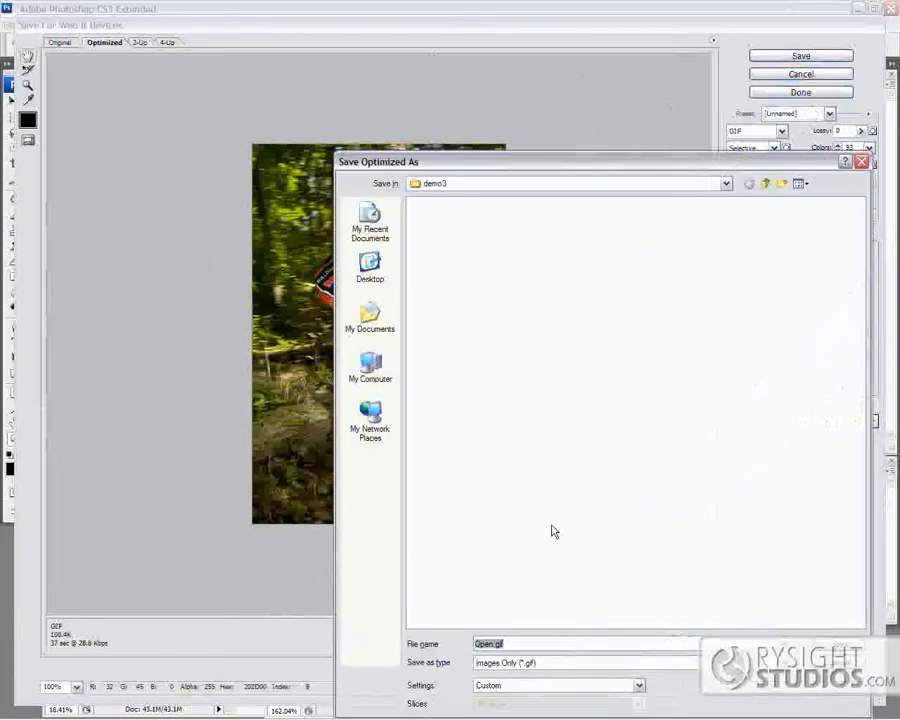
click(523, 378)
drag(642, 148, 512, 88)
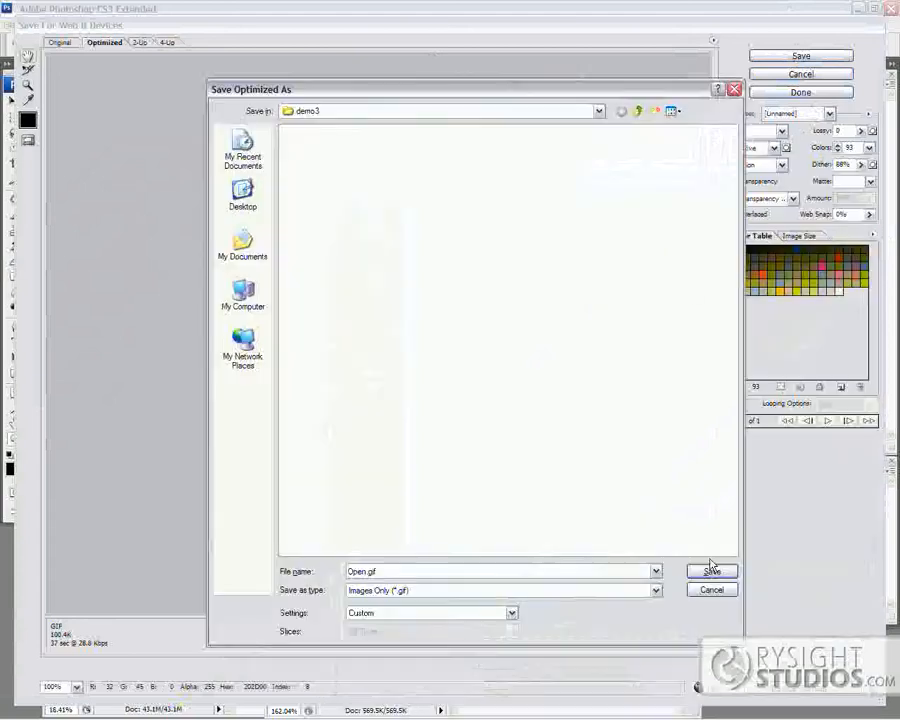
click(717, 514)
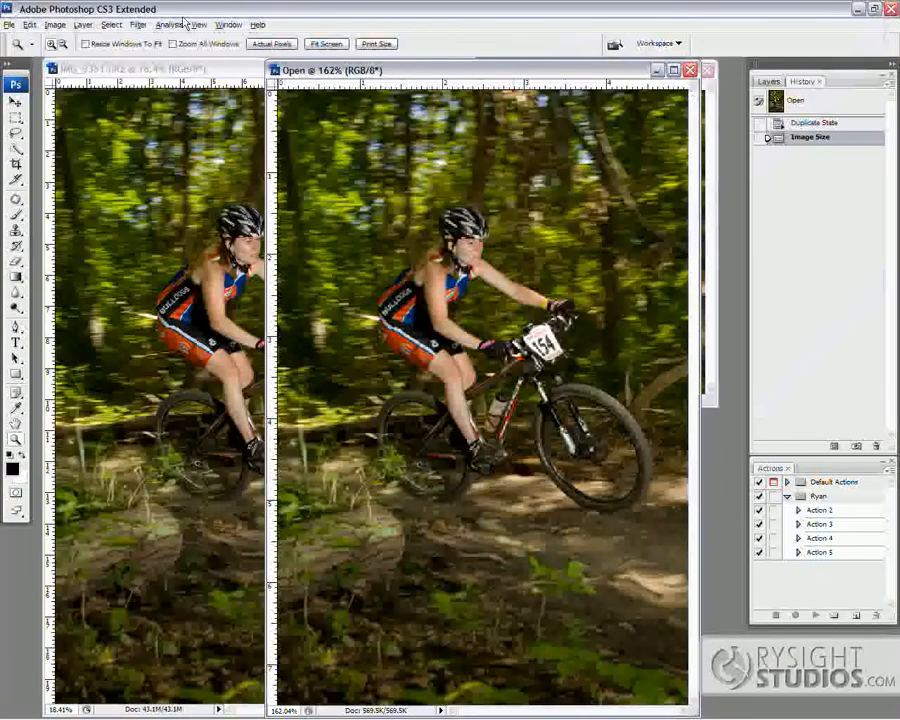
click(8, 24)
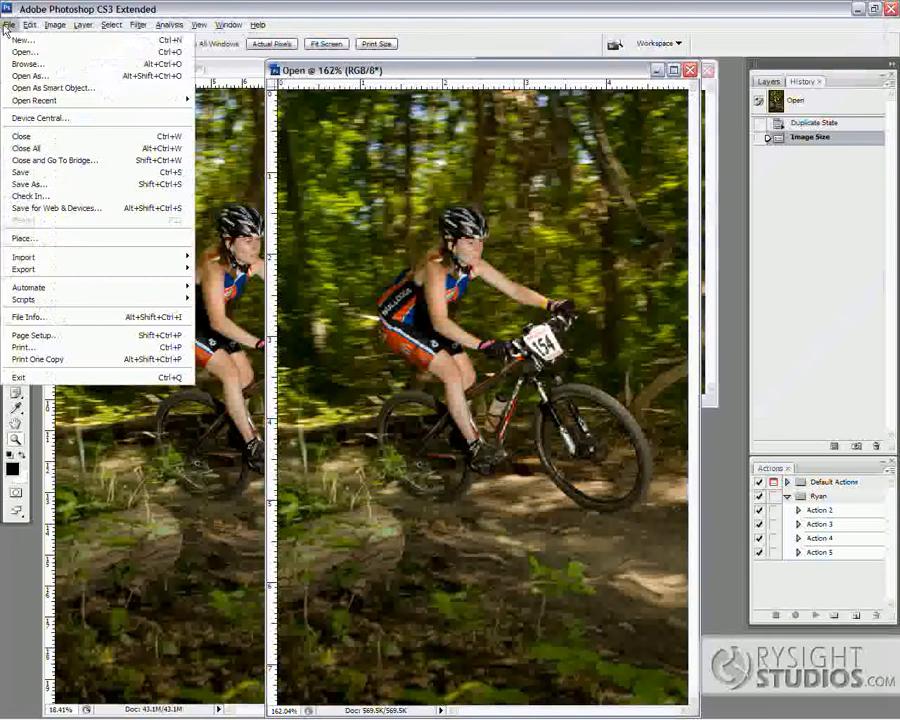
click(40, 174)
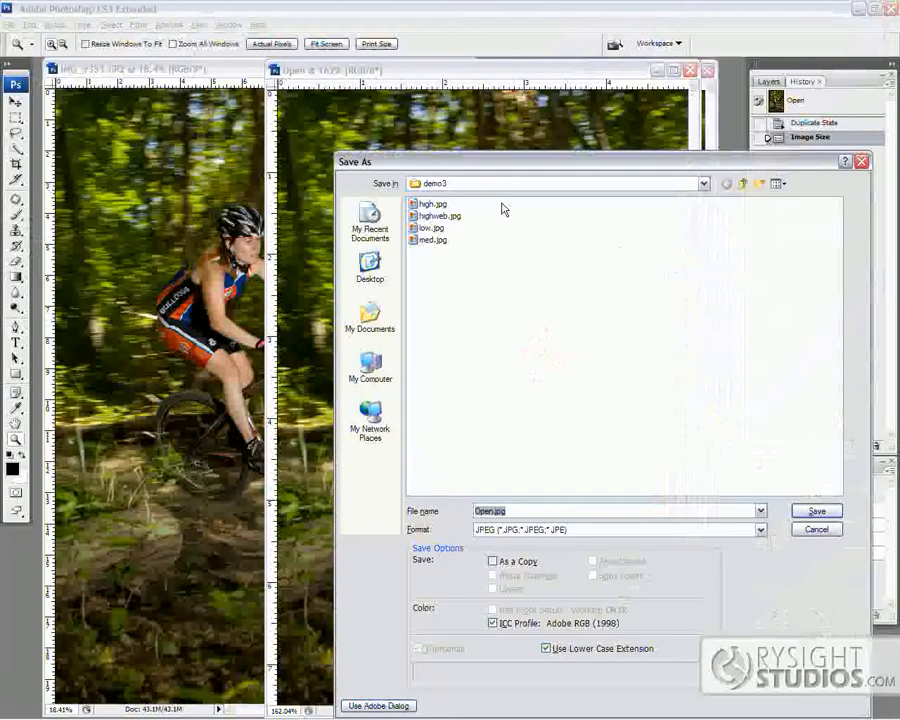
click(816, 529)
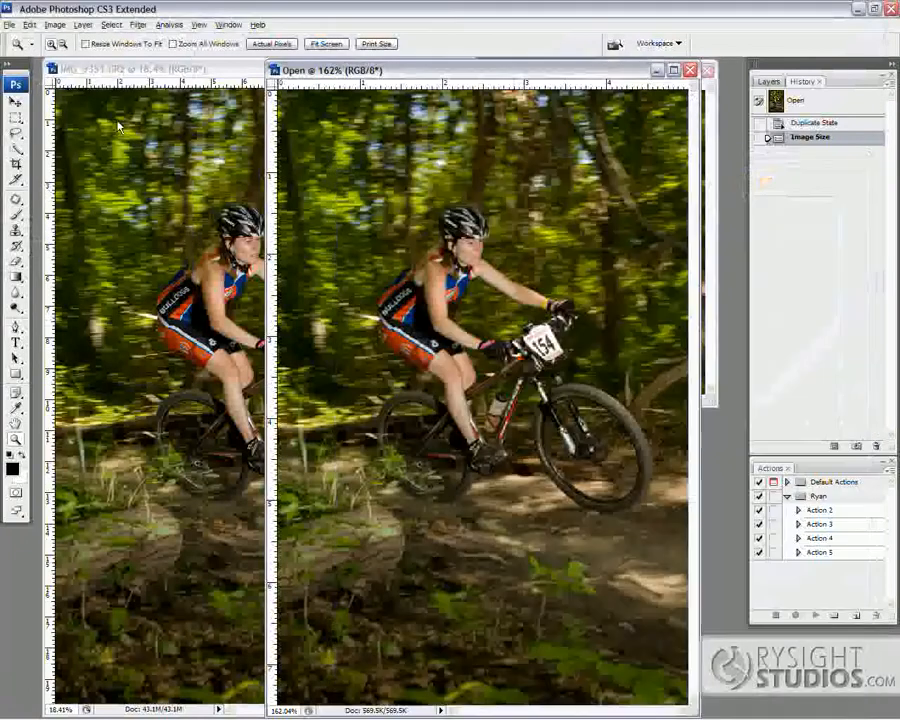
Preview the medium-resolution photo in Save for Web with the PNG-24 preset and cancel the export
click(9, 25)
click(60, 207)
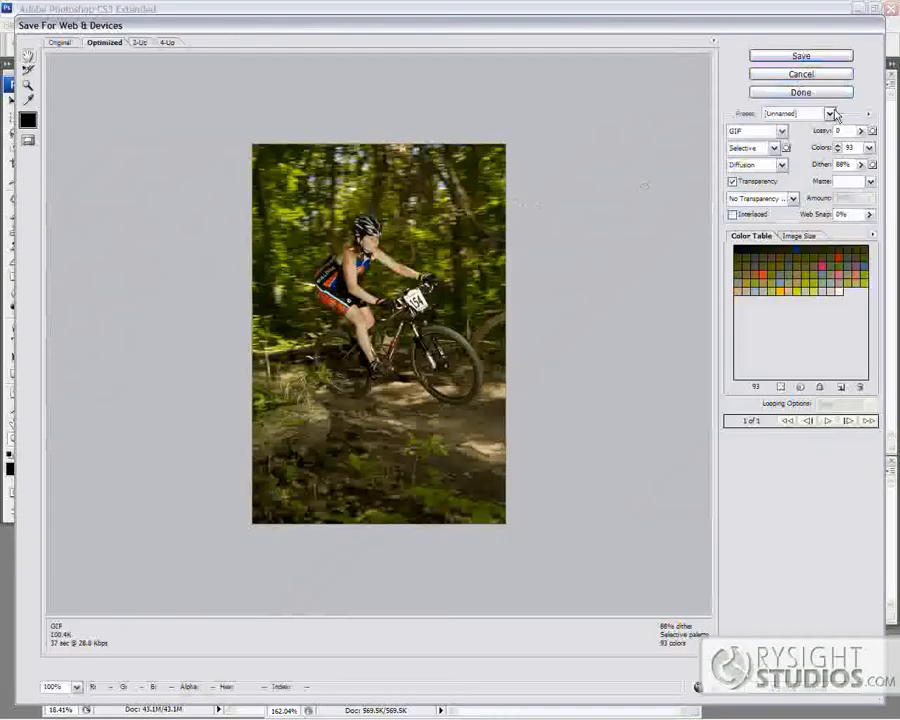
click(832, 115)
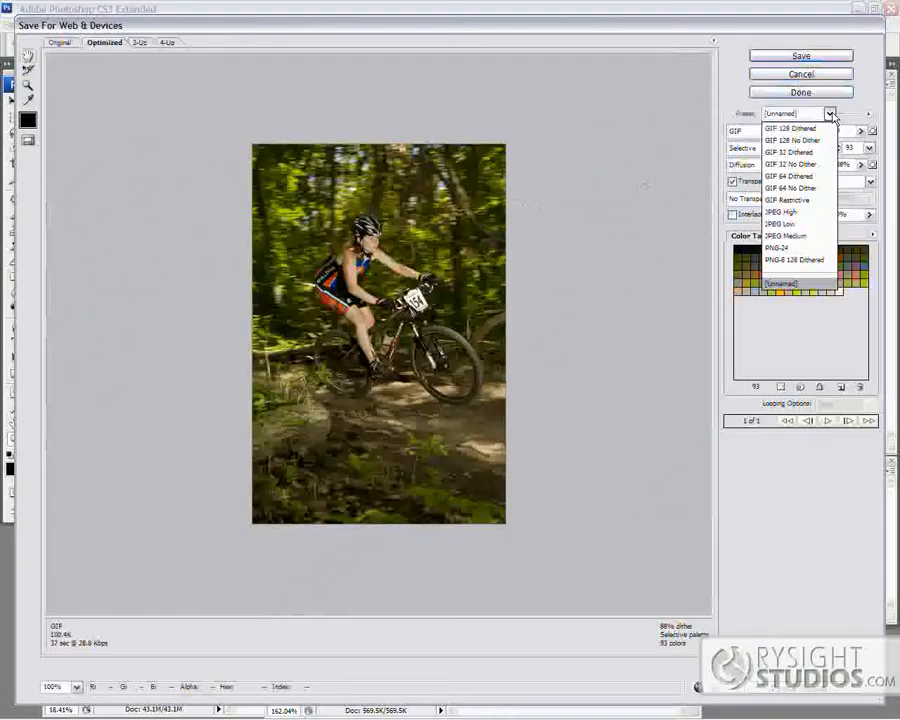
click(780, 249)
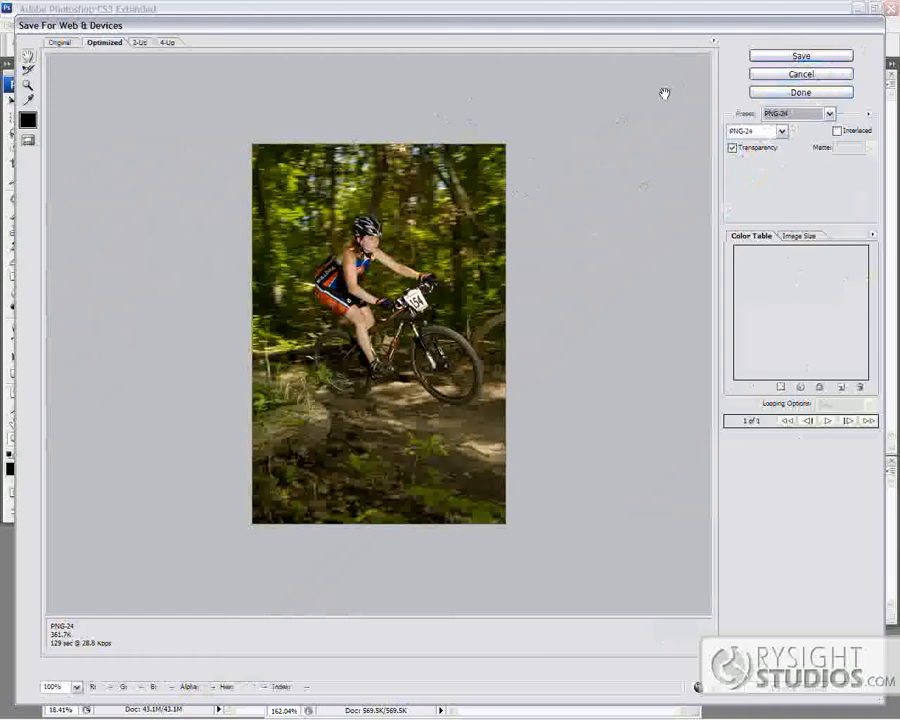
click(802, 75)
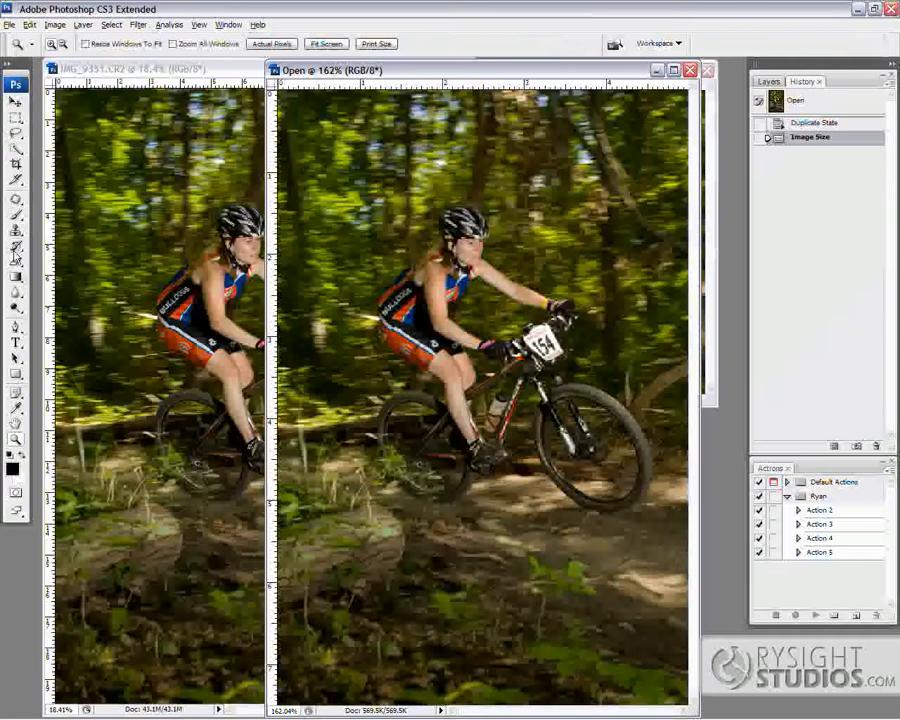
Convert the background to a regular layer named Layer 0 and delete a wide rectangle of forest above the rider
click(15, 117)
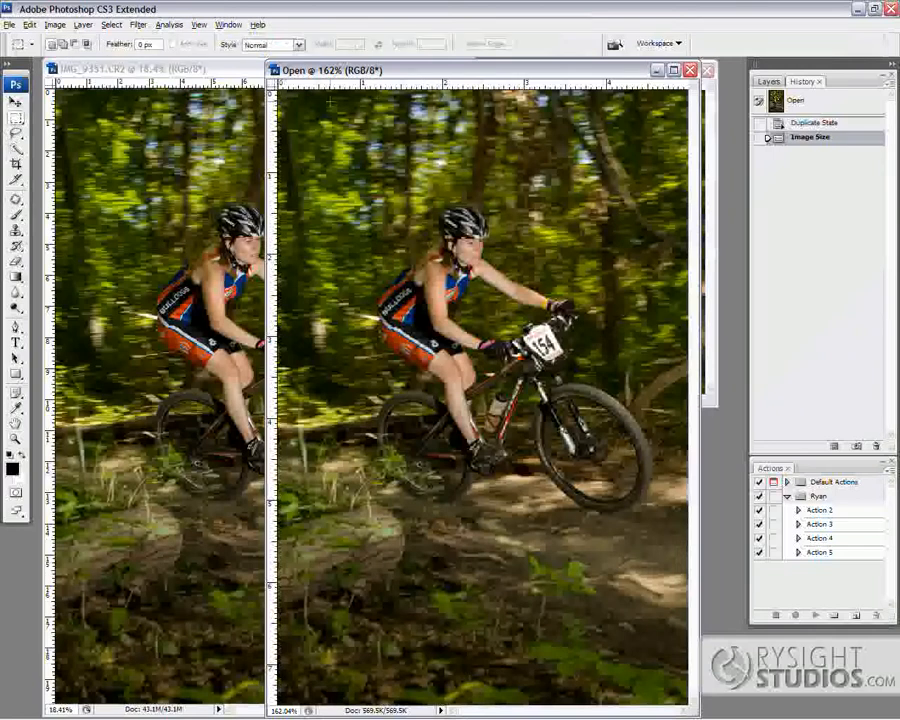
click(771, 81)
double_click(788, 139)
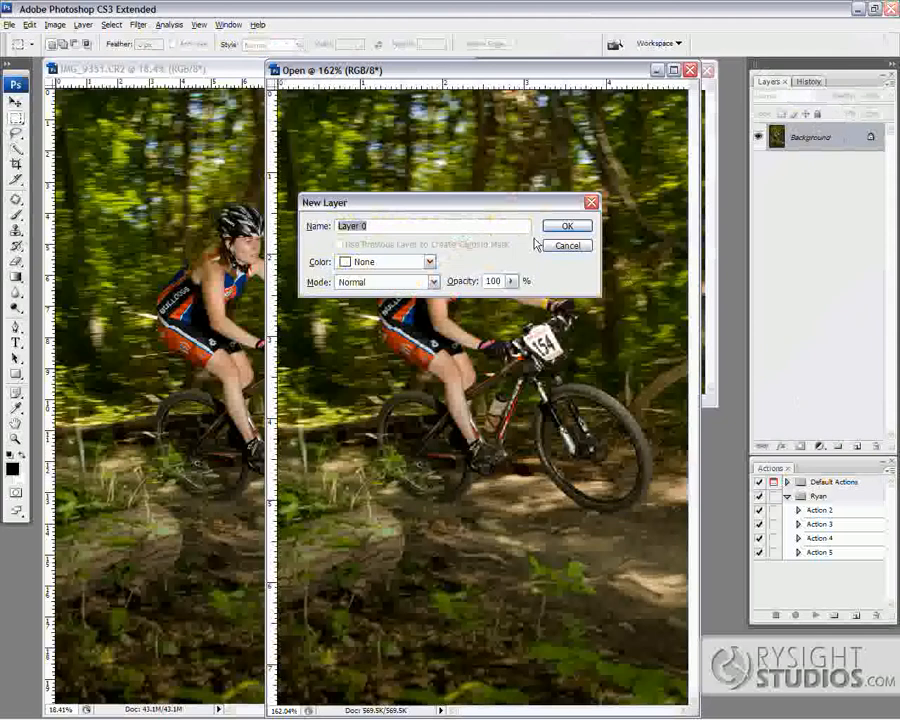
key(Return)
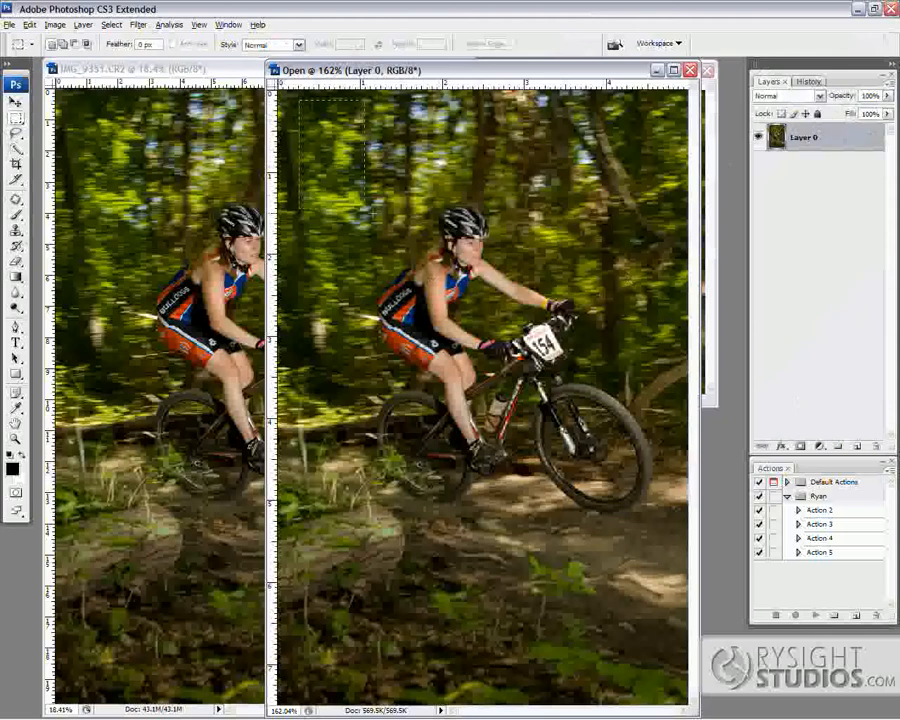
drag(300, 100, 605, 180)
key(Delete)
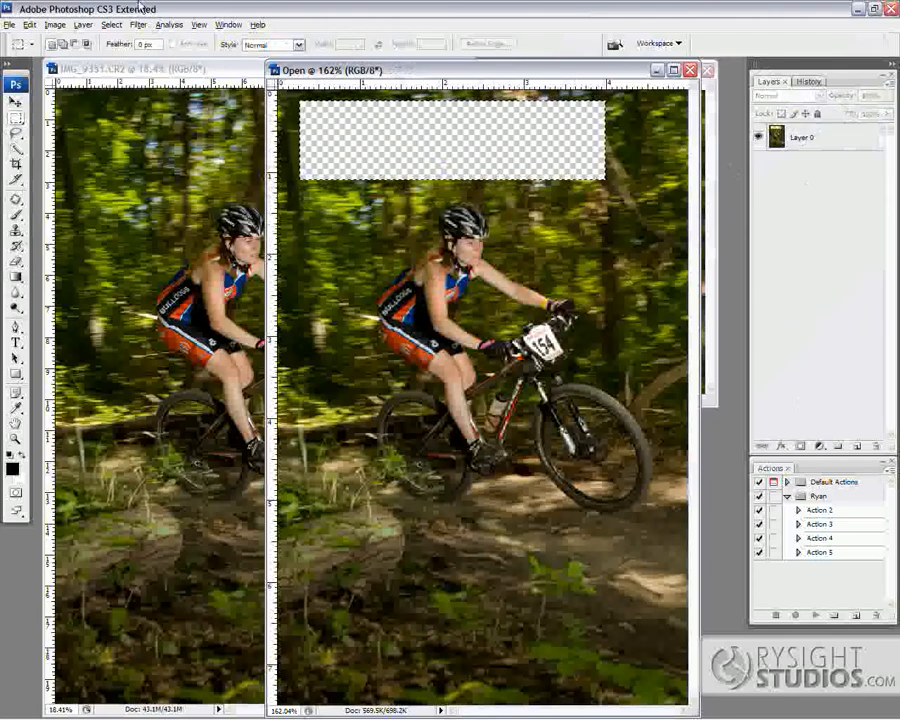
Preview the photo with its transparent cut-out in Save for Web using the JPEG Low preset
click(8, 24)
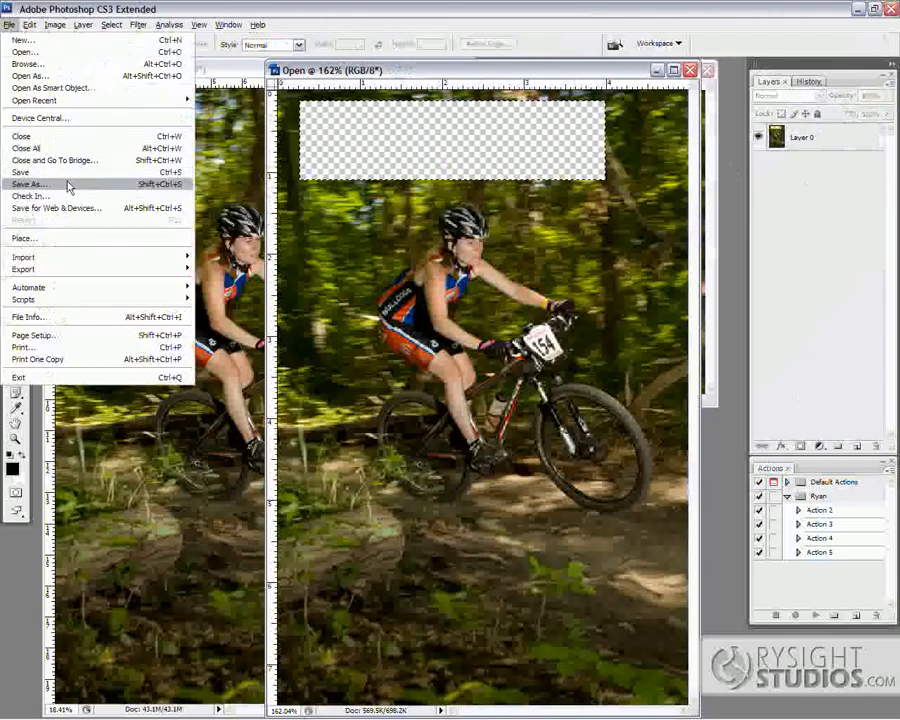
click(66, 208)
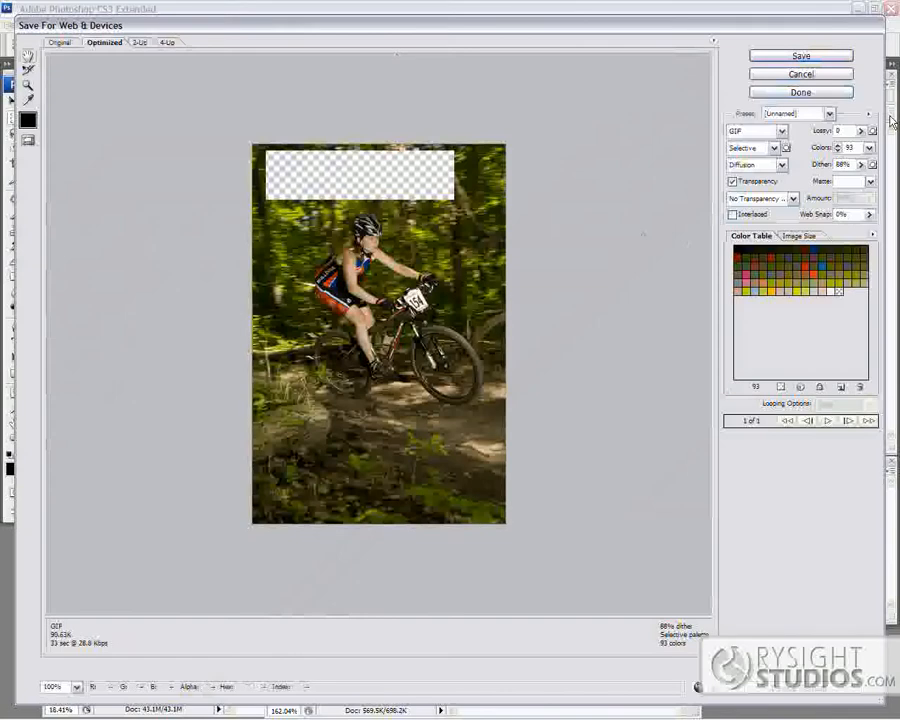
click(828, 114)
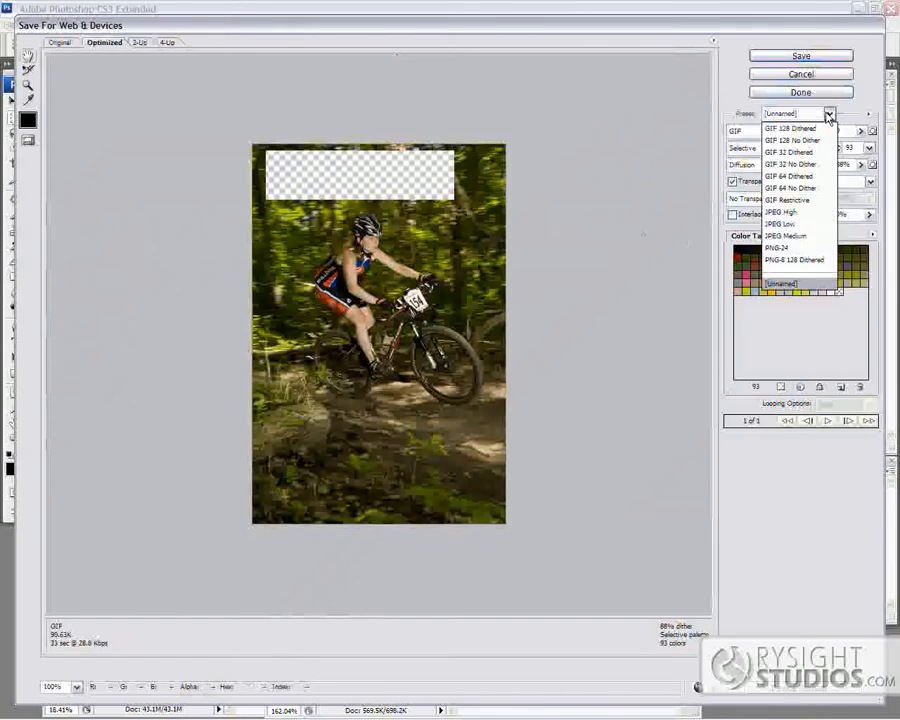
click(791, 224)
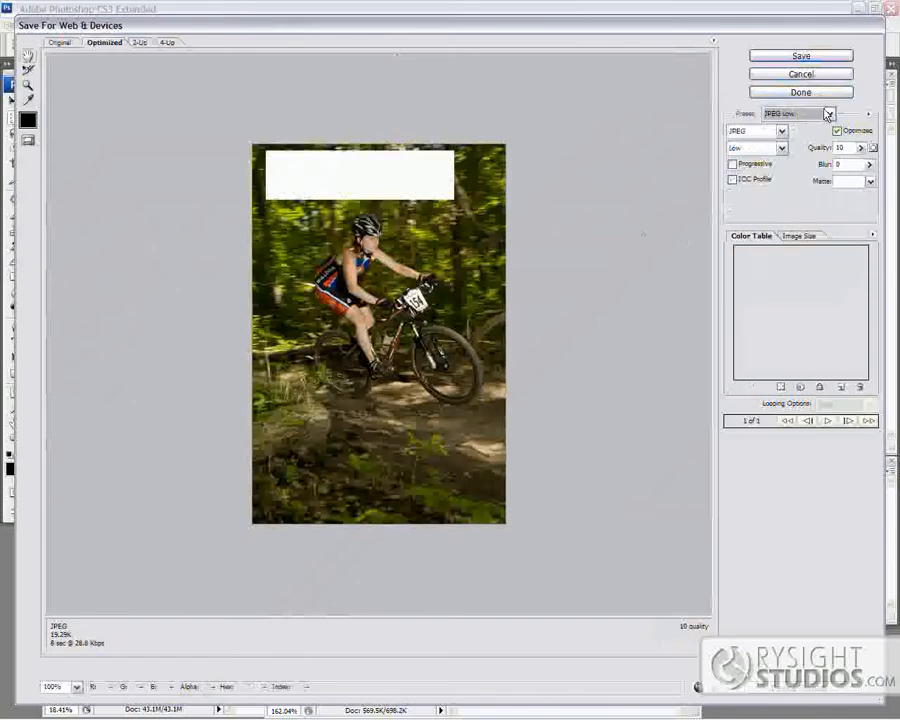
Set the web export to the PNG-24 preset and save it as Open.png in the demo3 folder
click(828, 115)
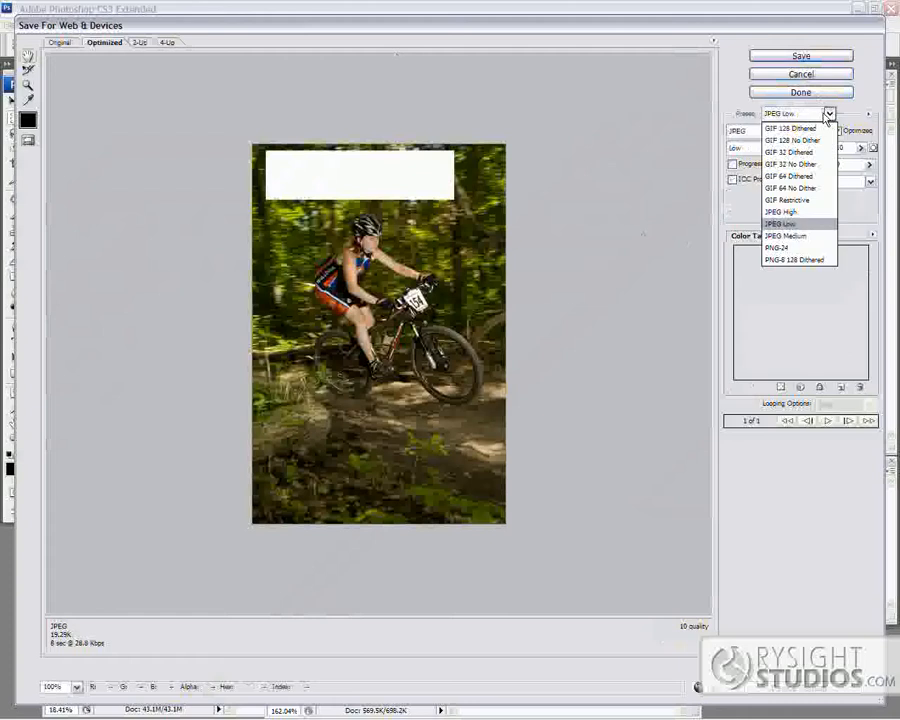
click(797, 249)
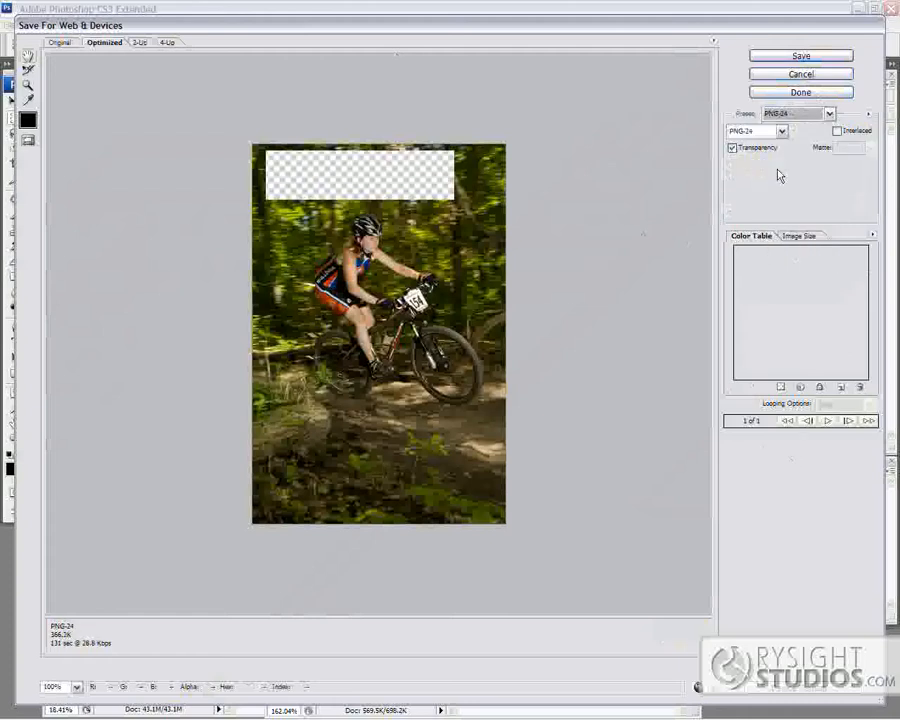
click(800, 57)
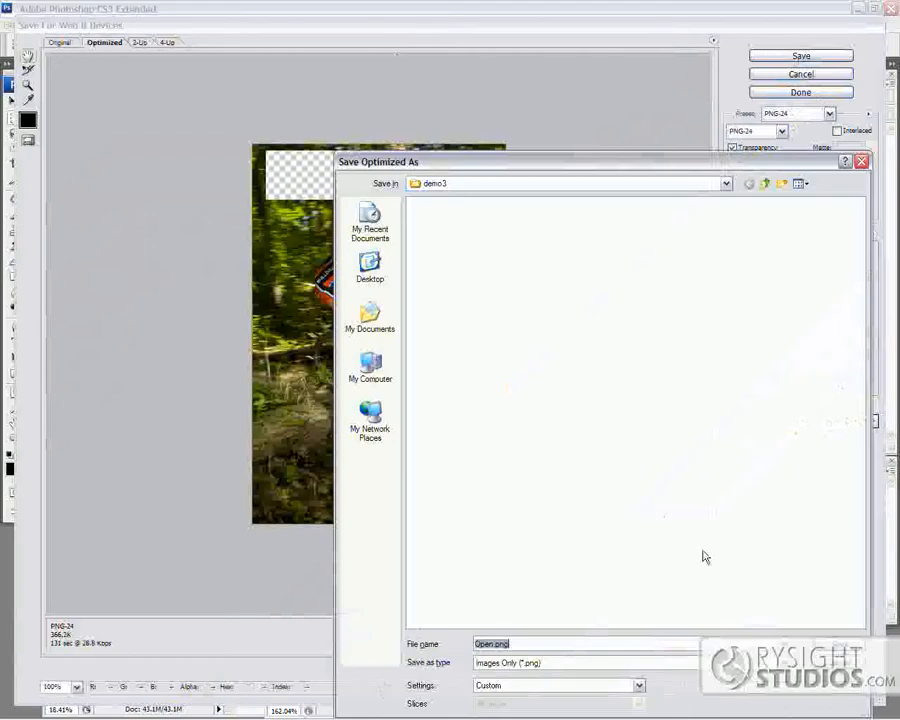
drag(690, 161, 571, 67)
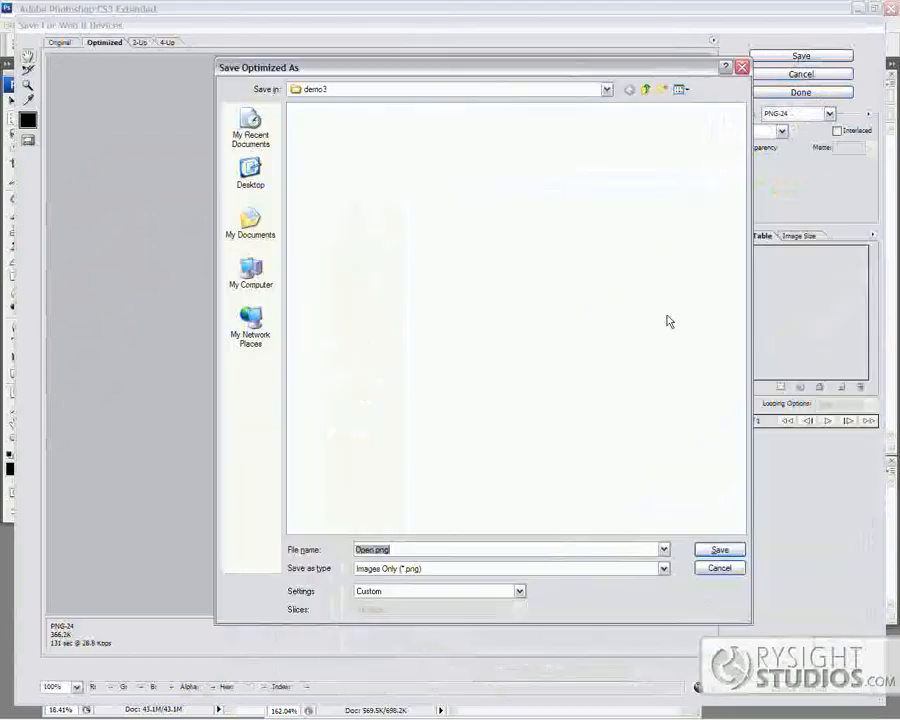
click(720, 550)
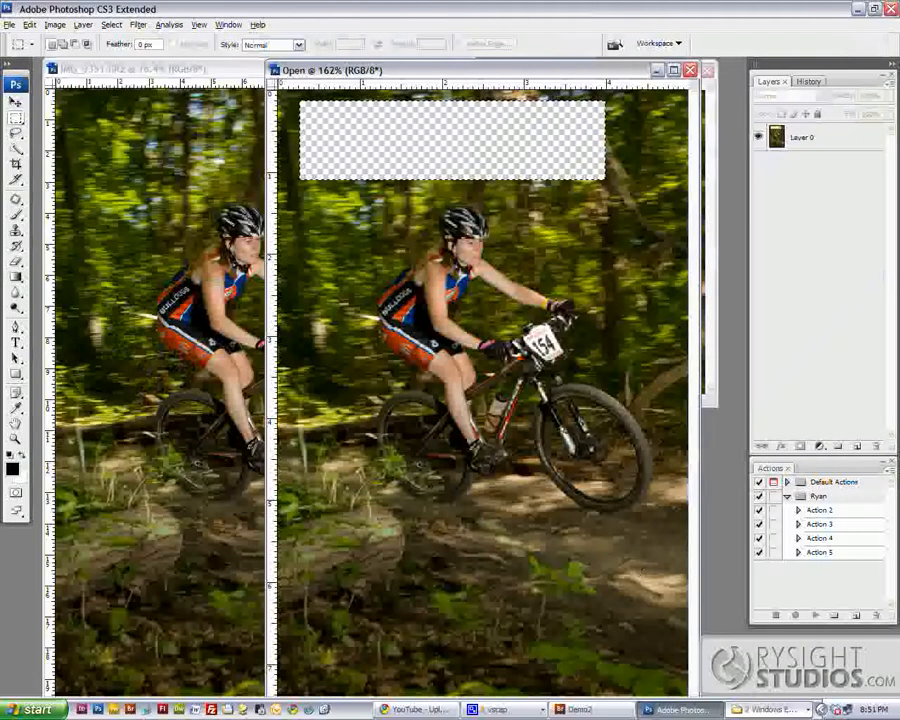
Open the demo3 folder from the desktop, enlarge its window to show all files, and check the Open.png file's size
click(778, 709)
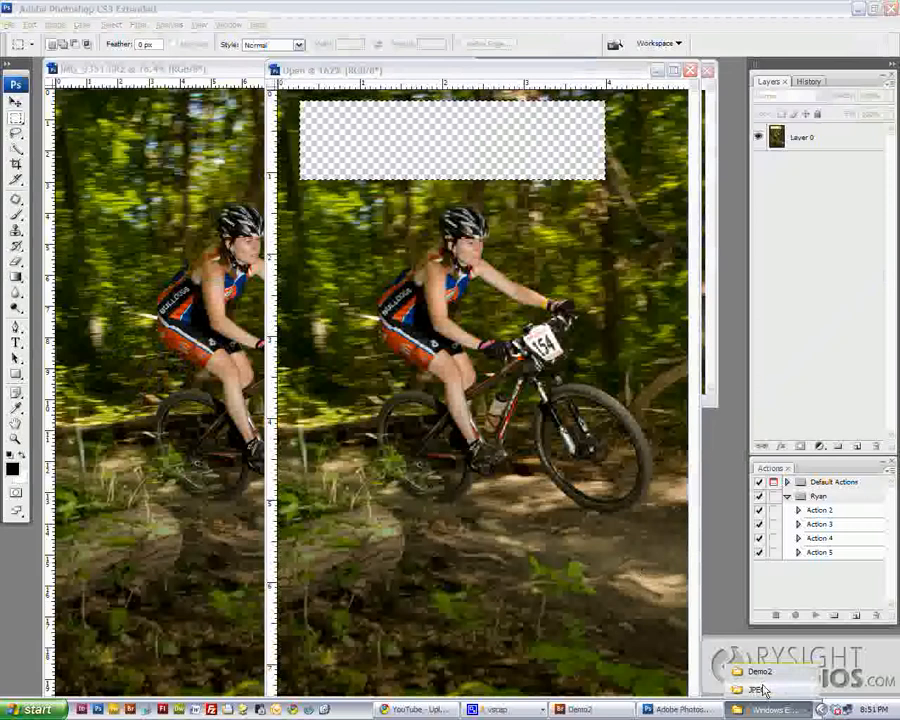
click(325, 710)
click(325, 710)
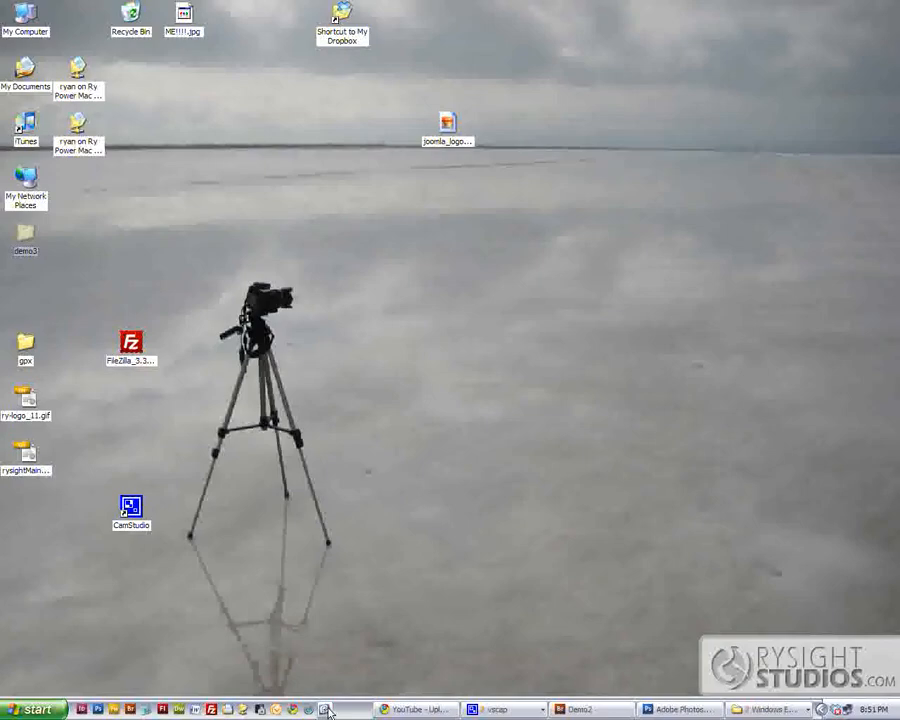
double_click(25, 236)
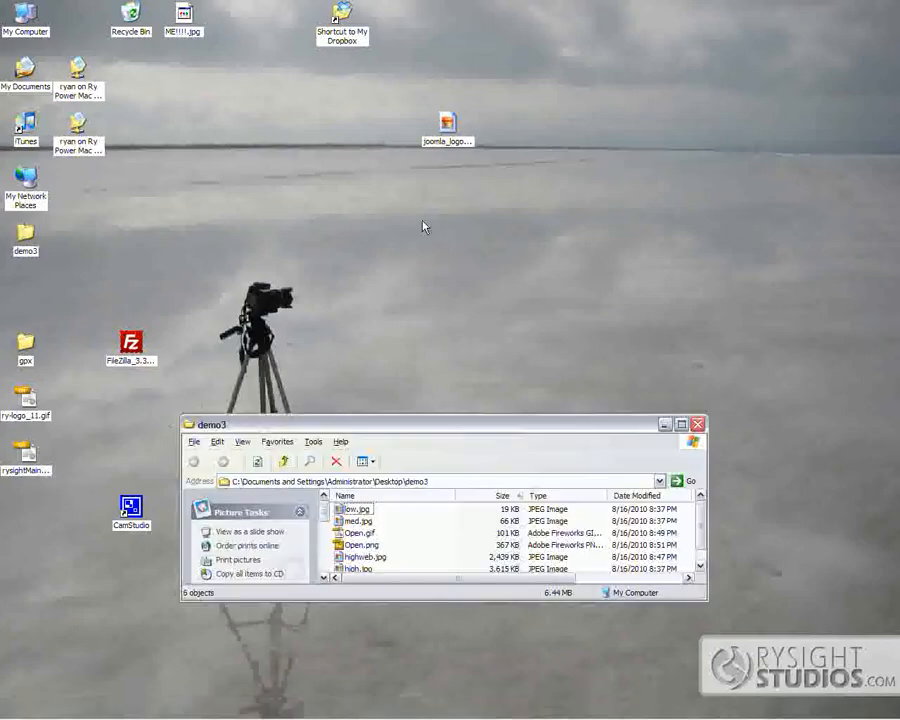
drag(593, 424, 658, 264)
drag(774, 432, 817, 580)
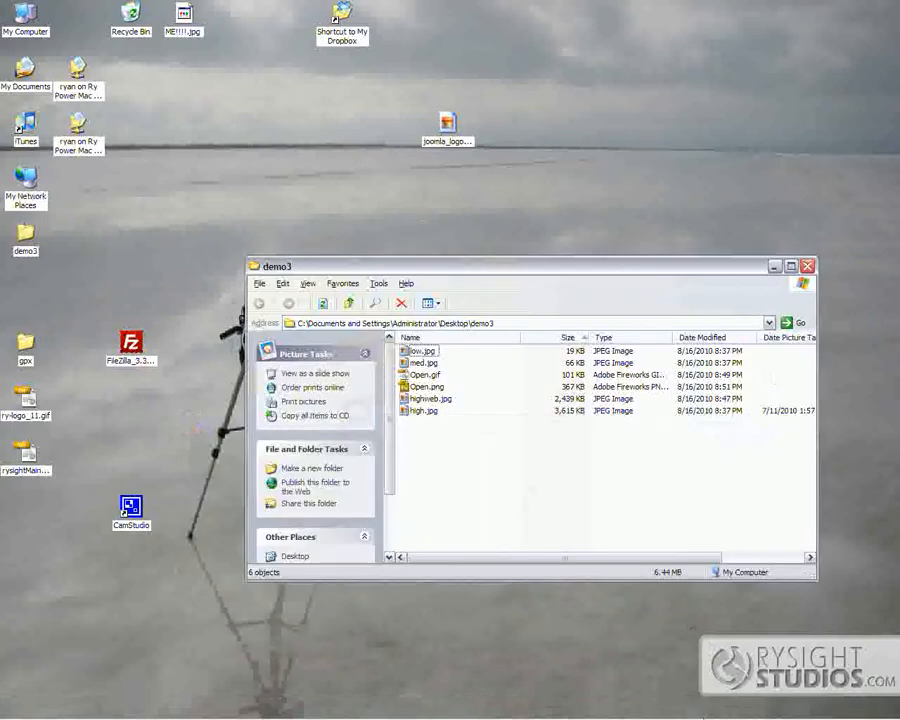
click(432, 388)
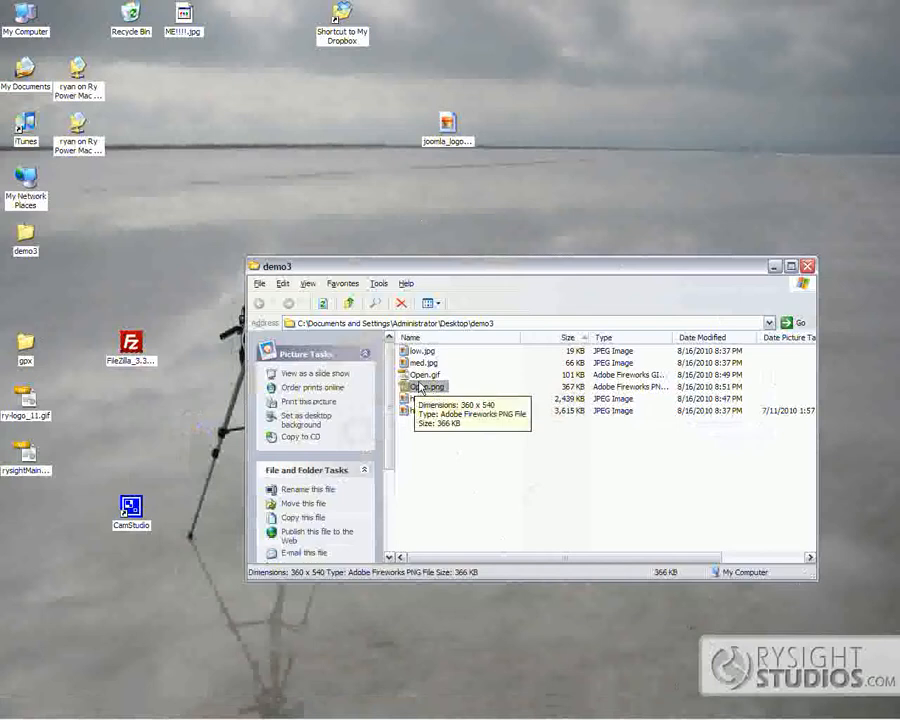
Open Open.gif in Windows Picture and Fax Viewer and examine the rider's image quality up close
double_click(421, 376)
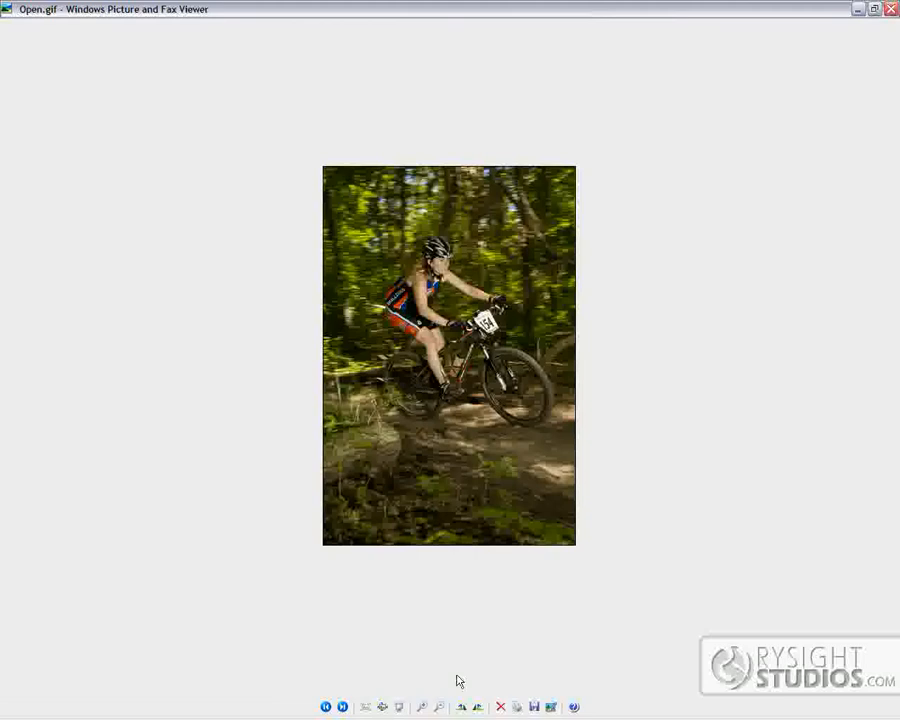
click(421, 708)
click(461, 303)
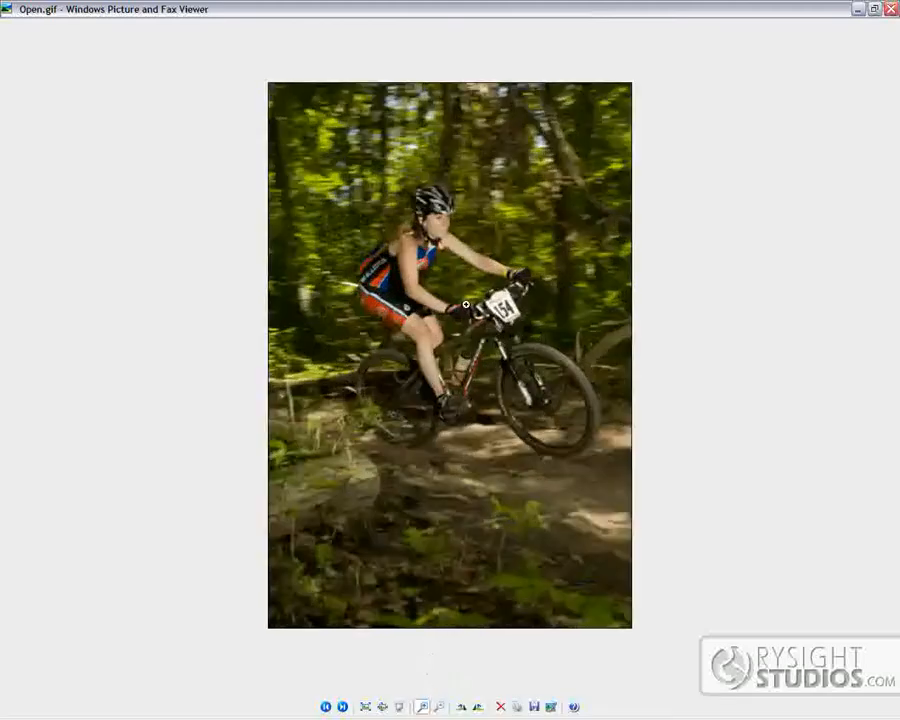
click(461, 303)
click(460, 302)
click(440, 268)
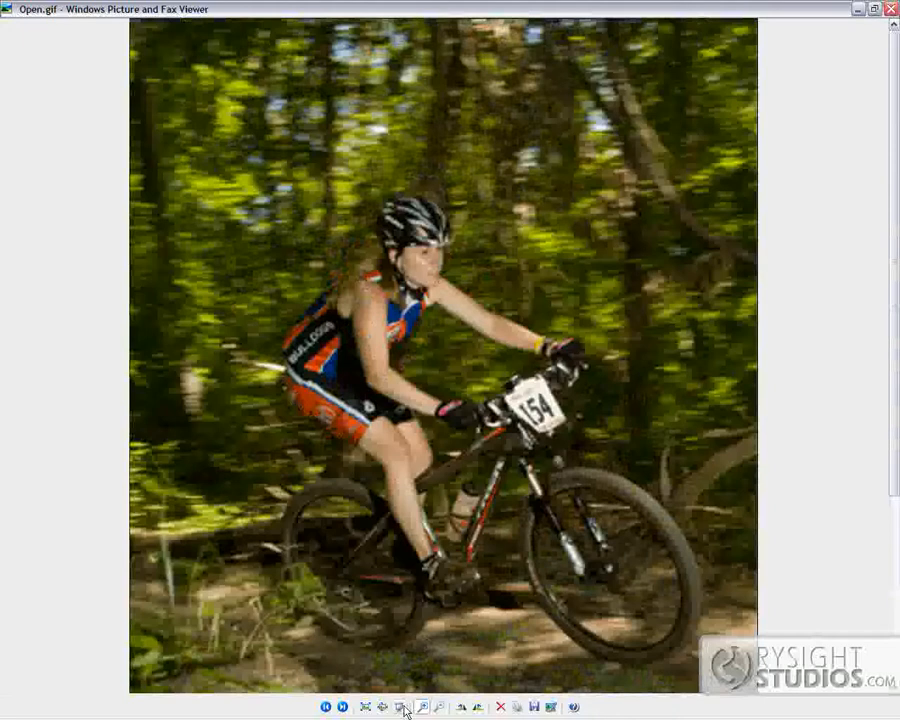
Show Open.png in the viewer and examine its transparent cut-out and the rider's detail enlarged
click(343, 707)
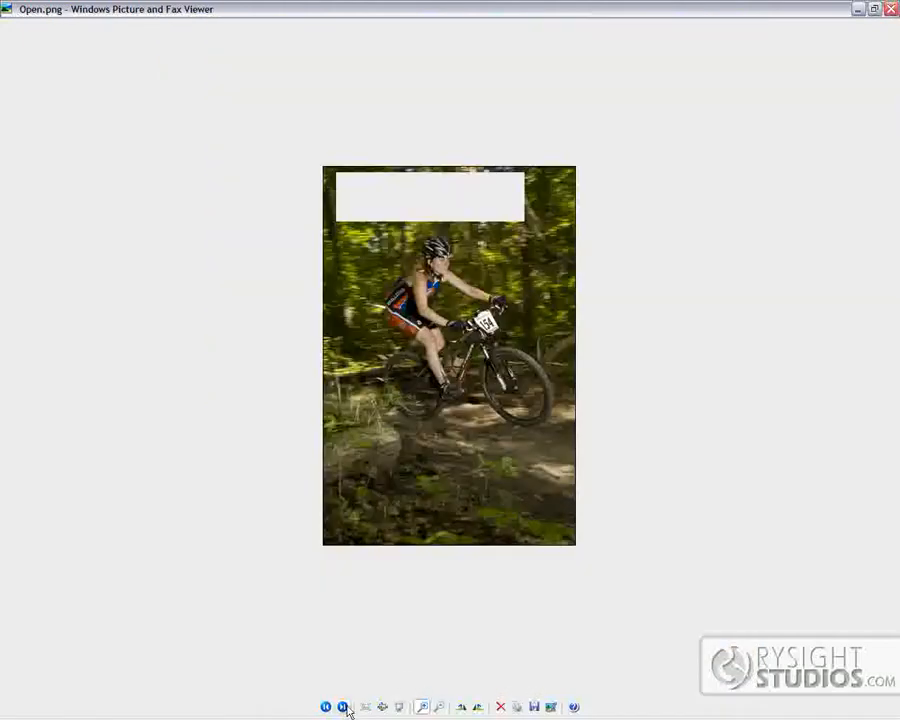
click(583, 444)
click(420, 301)
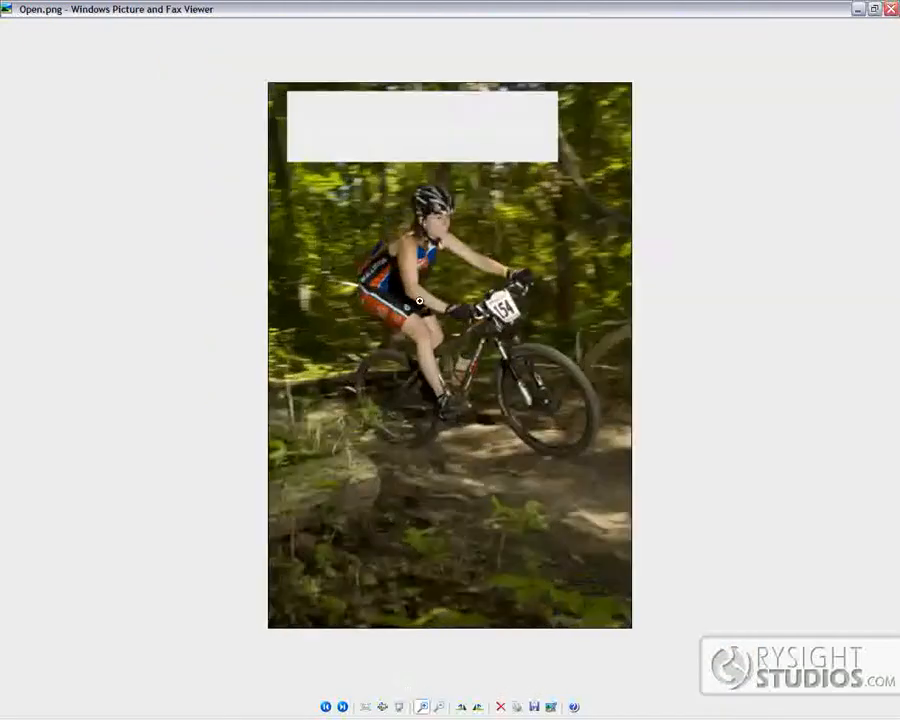
click(420, 301)
click(420, 301)
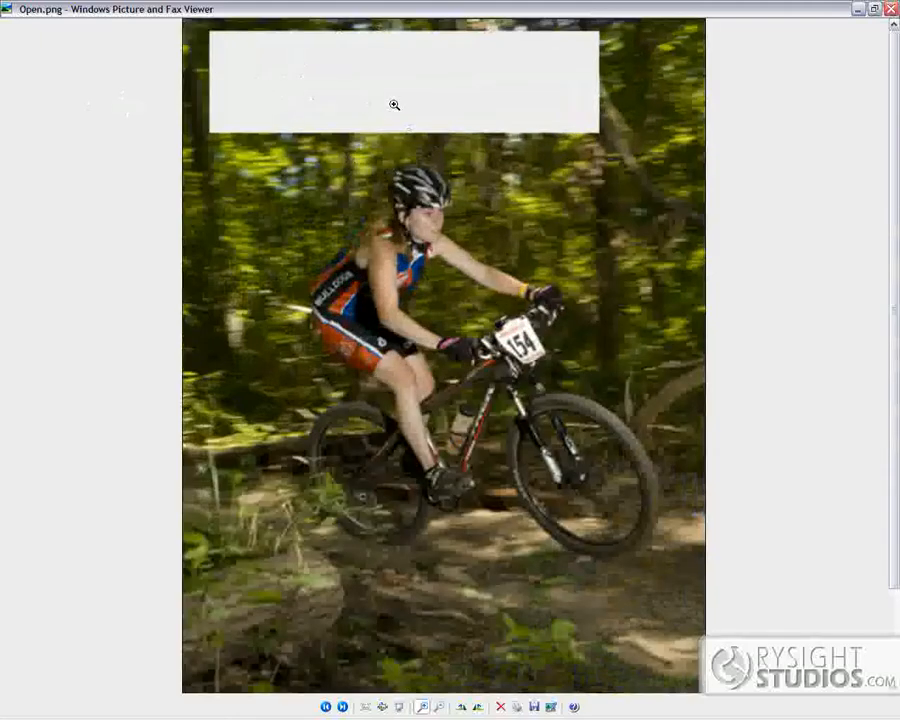
click(400, 252)
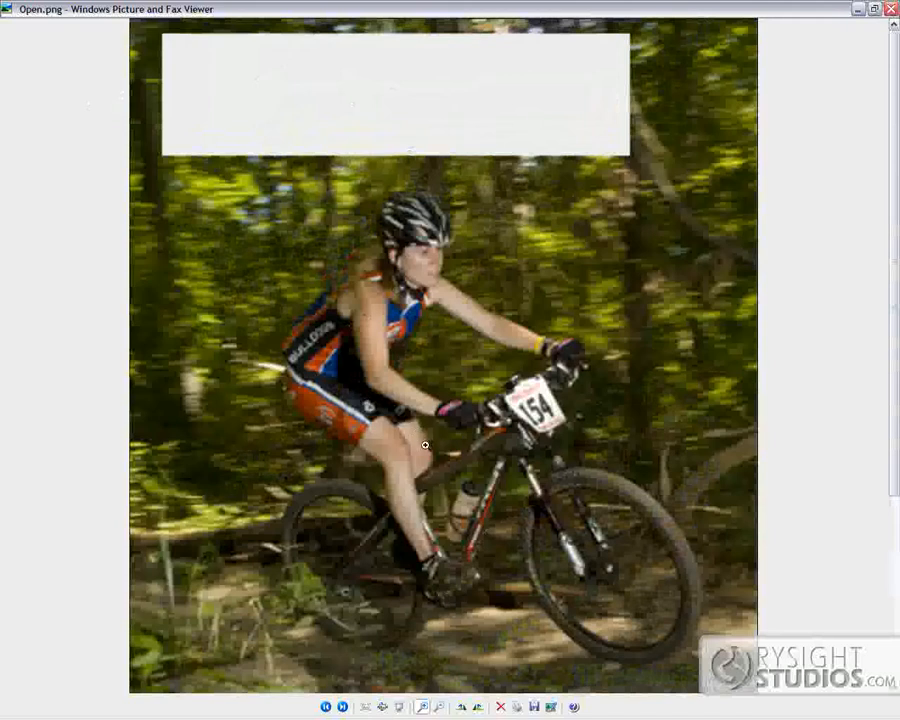
Examine the rider's detail up close in highweb.jpg, close the viewer and return to Photoshop
click(342, 707)
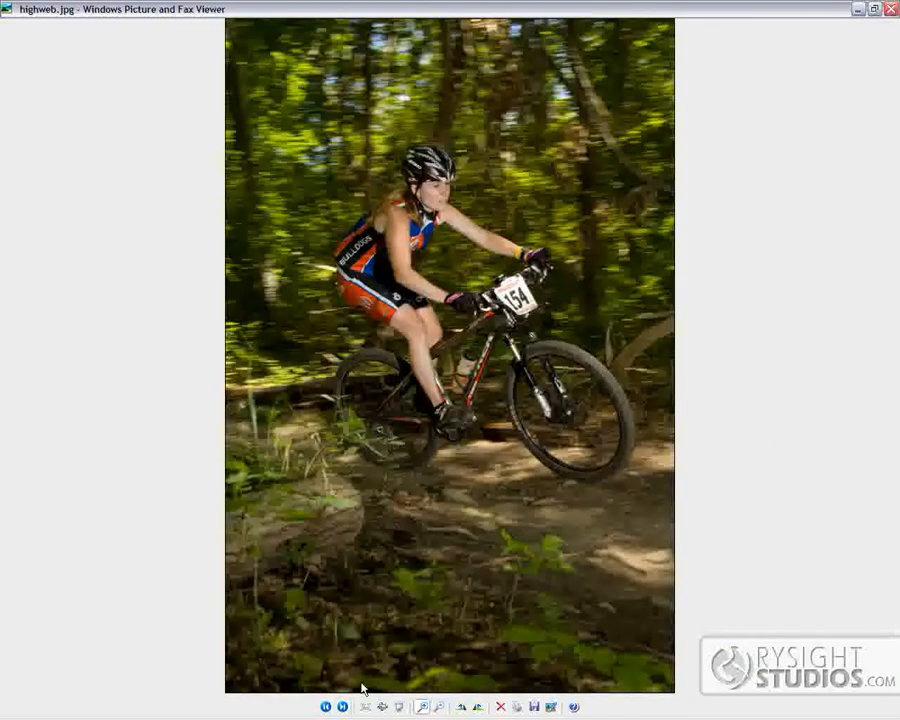
click(436, 246)
click(413, 308)
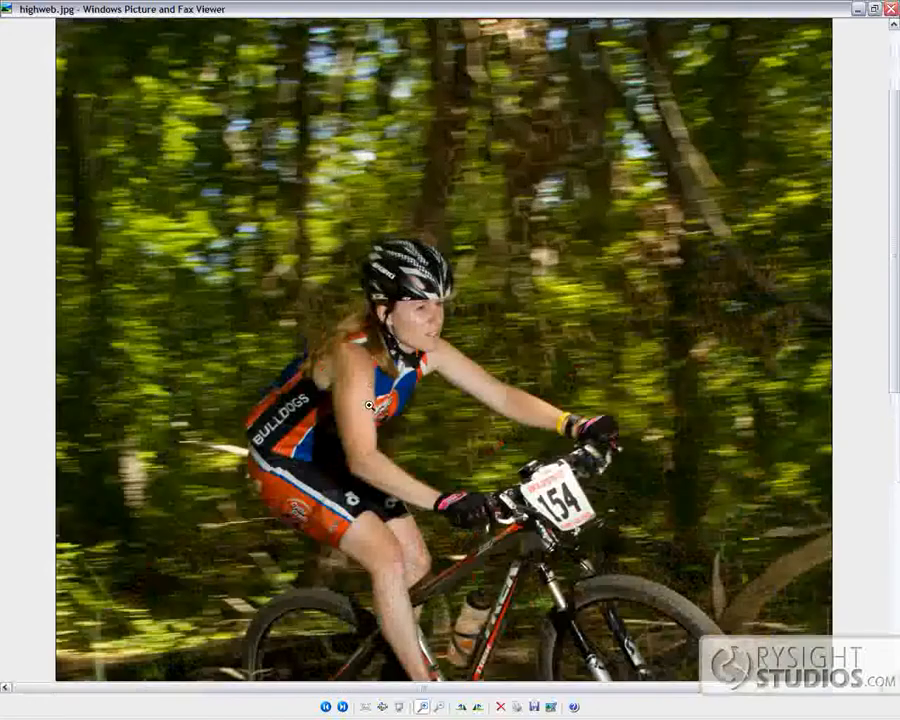
click(422, 369)
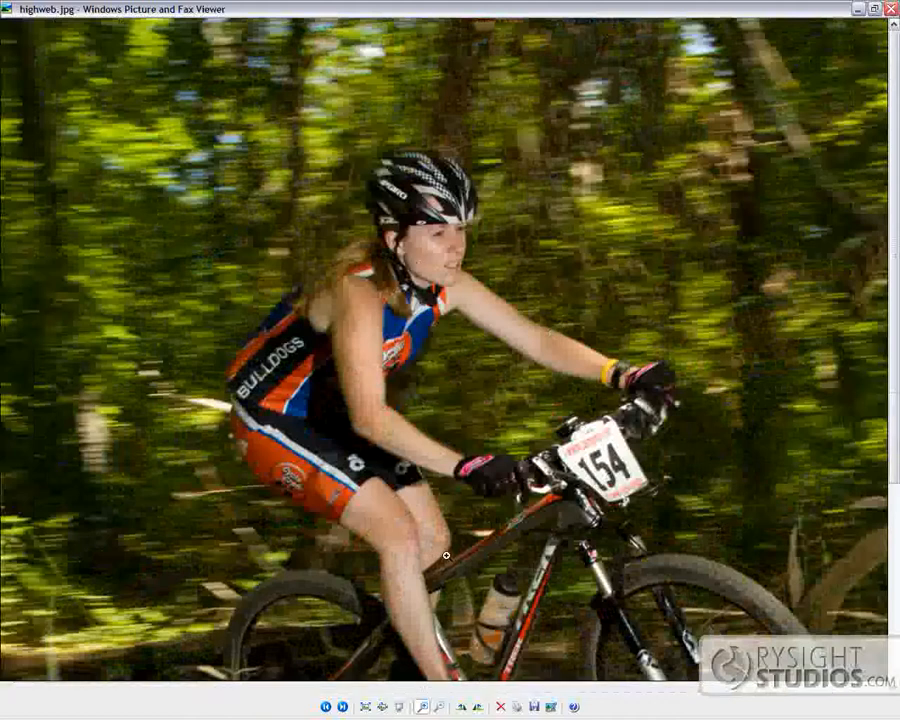
scroll(498, 587, down, 2)
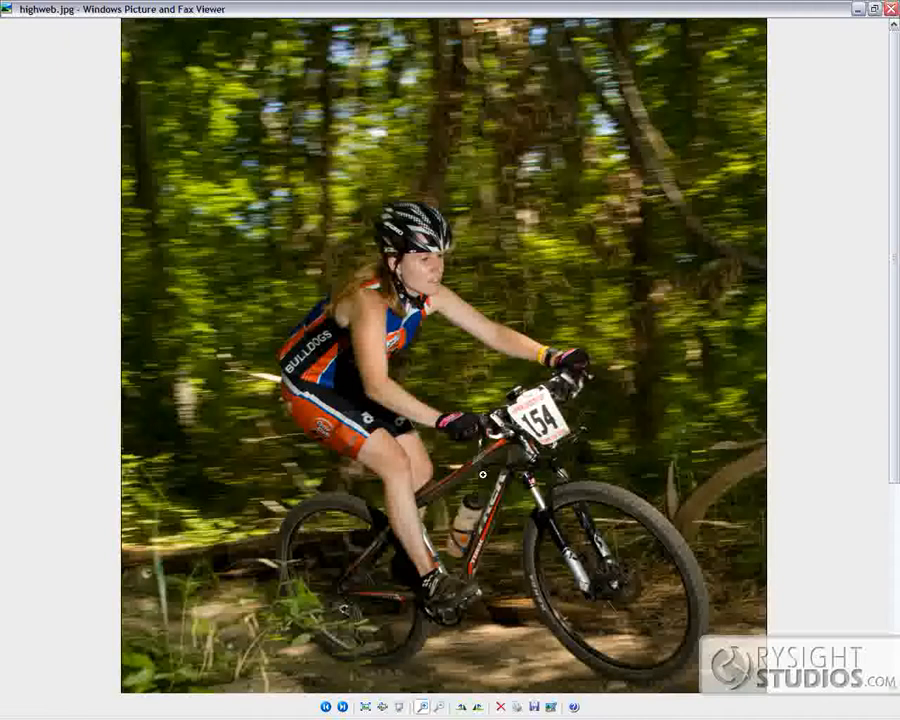
click(890, 9)
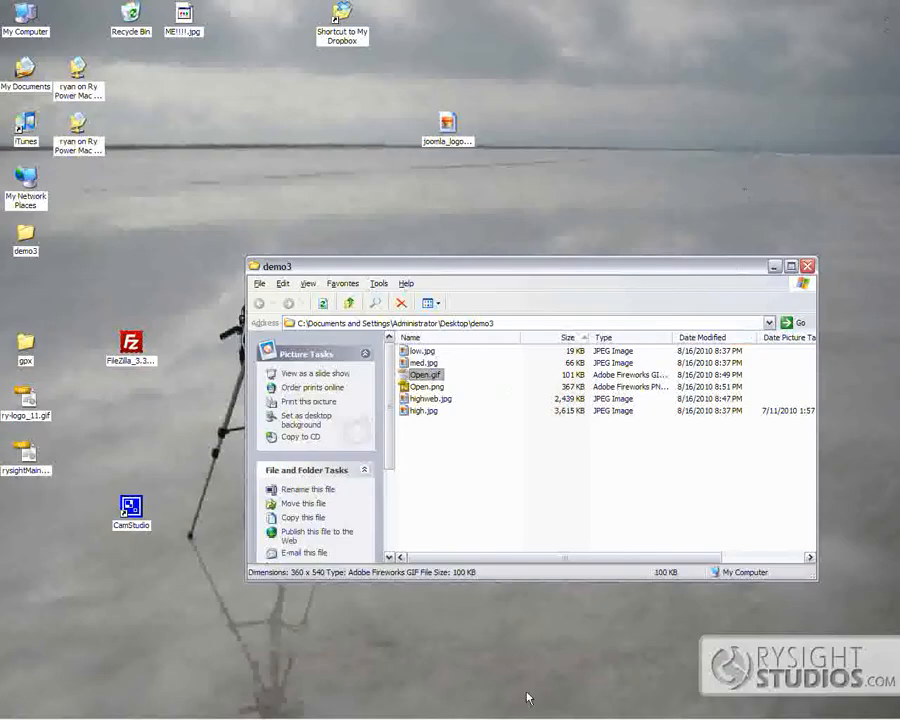
click(678, 710)
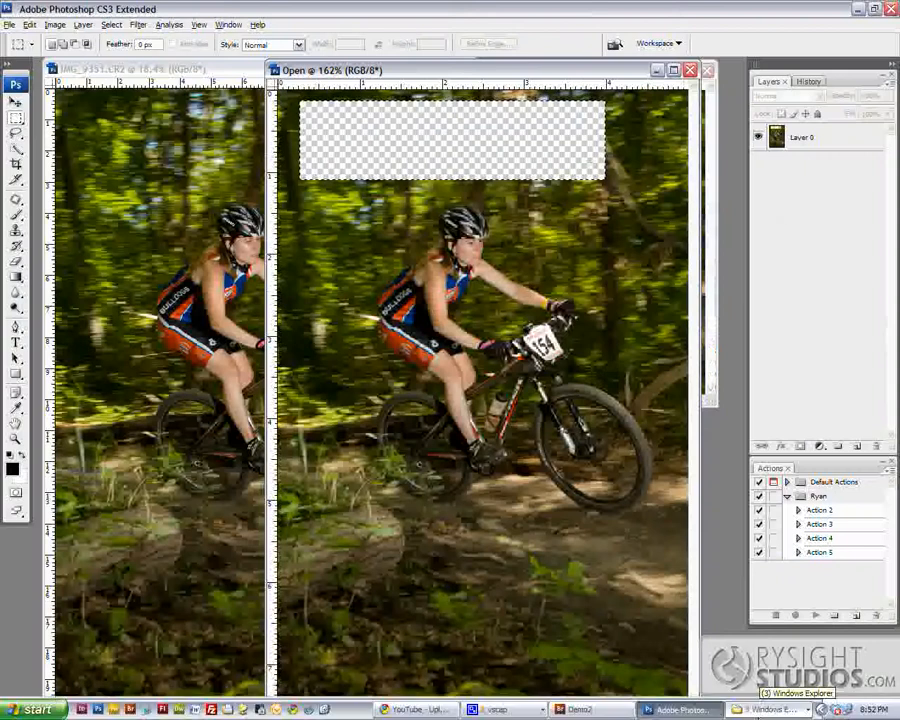
click(505, 709)
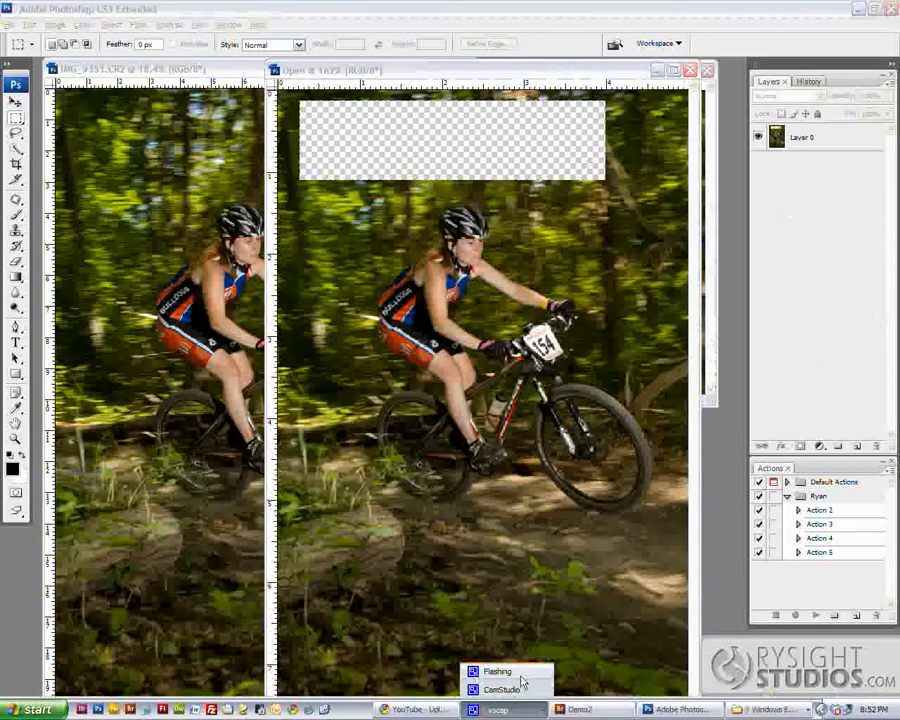
click(512, 675)
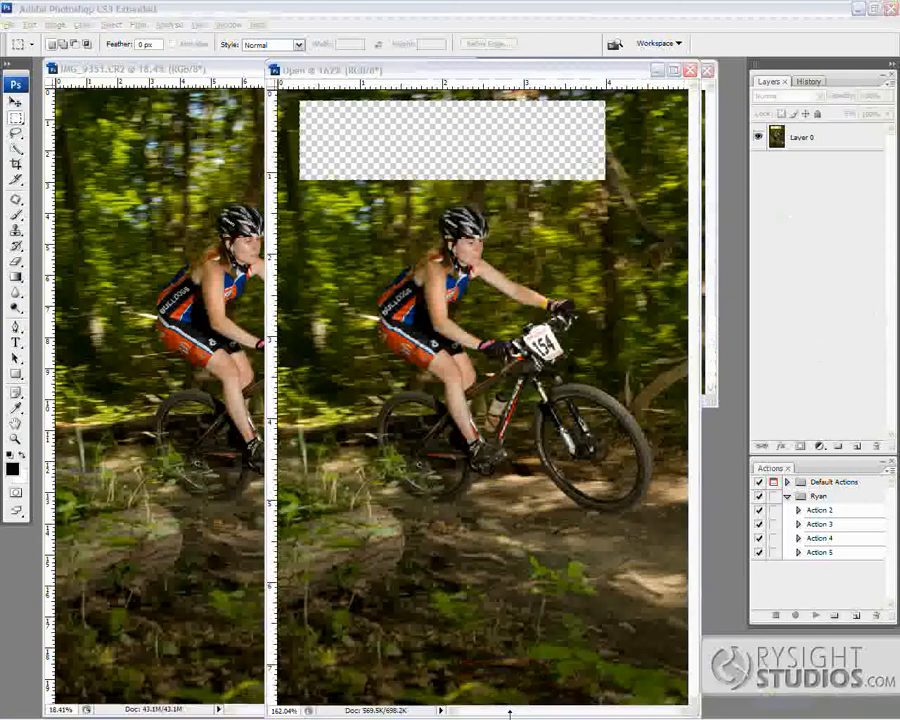
click(507, 709)
click(507, 690)
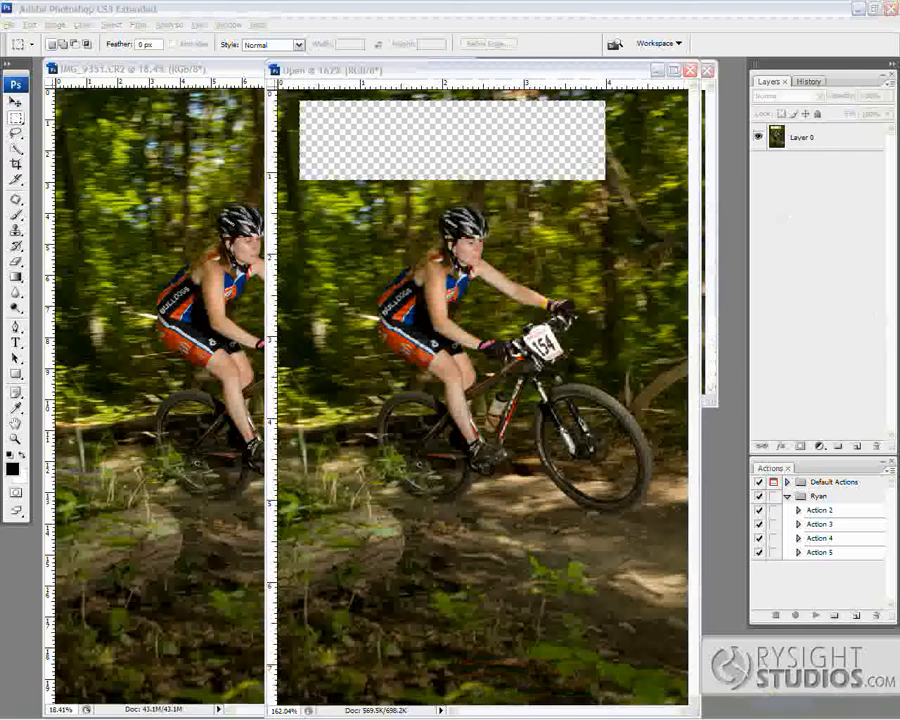